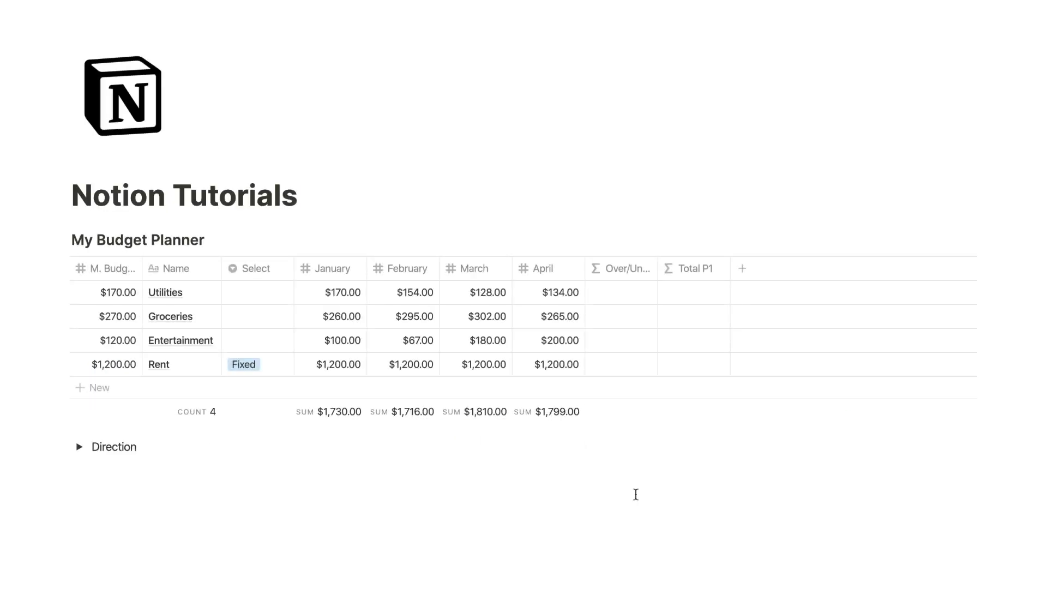
- Set Total P1 to January + February + March + April, then hide the Total P1 column
{"action": "left_click", "coordinate": [694, 290]}
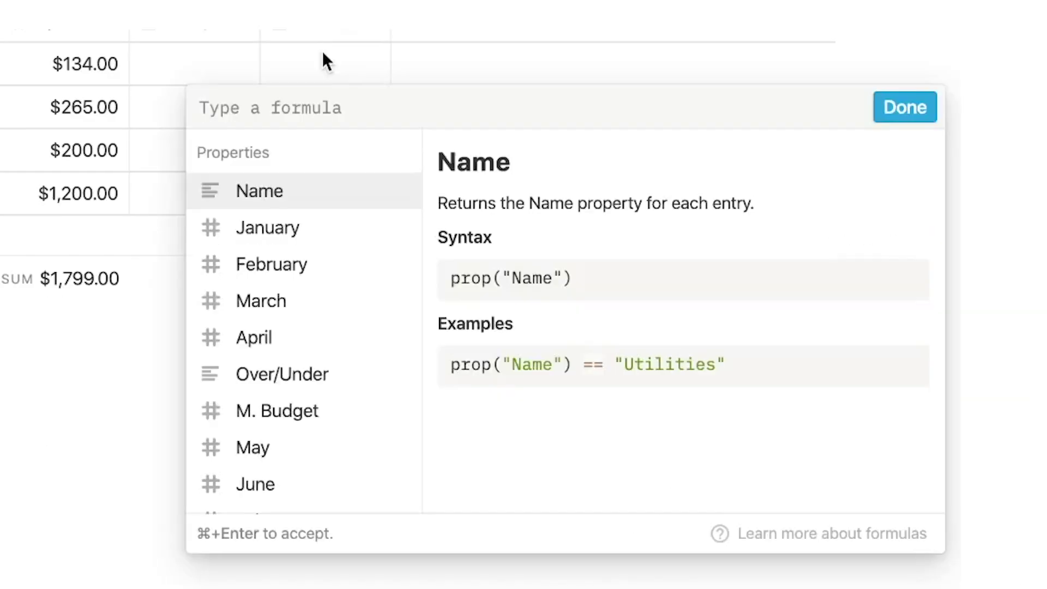
{"action": "left_click", "coordinate": [670, 384]}
{"action": "type", "text": "+"}
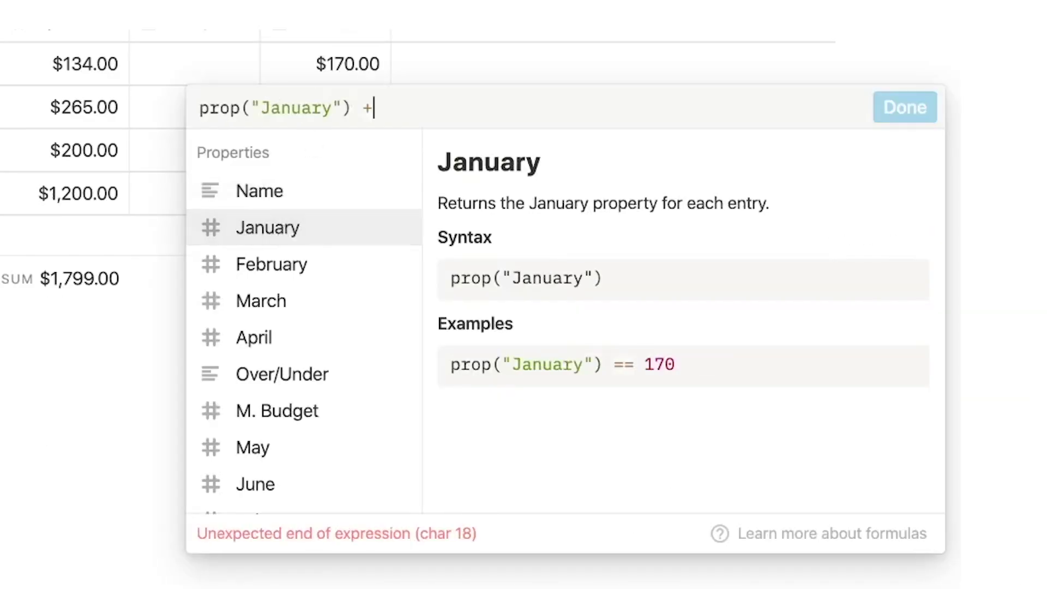
{"action": "left_click", "coordinate": [280, 267]}
{"action": "type", "text": "+"}
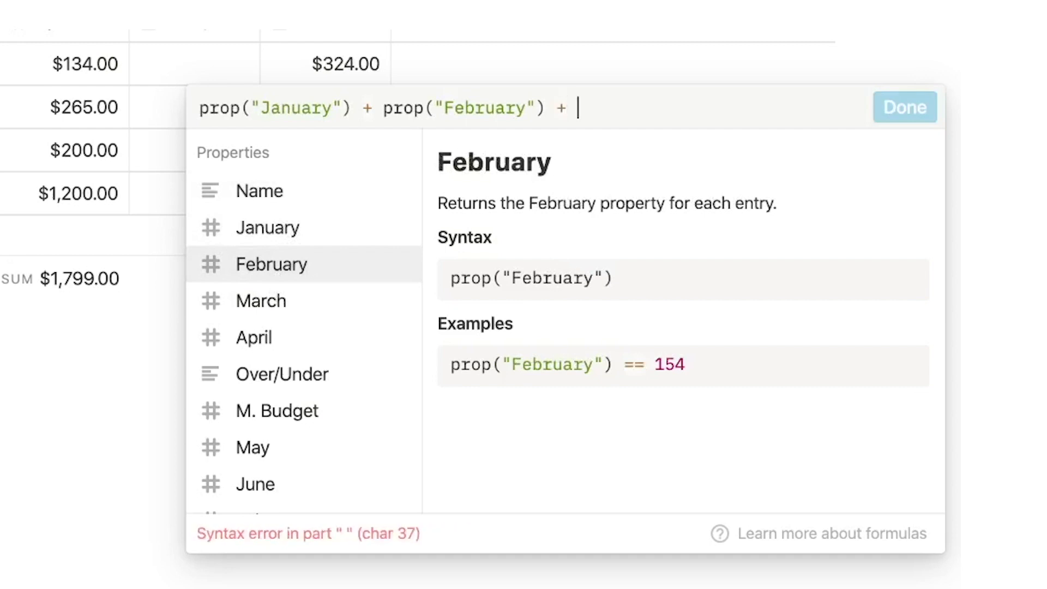
{"action": "left_click", "coordinate": [309, 312]}
{"action": "type", "text": "+"}
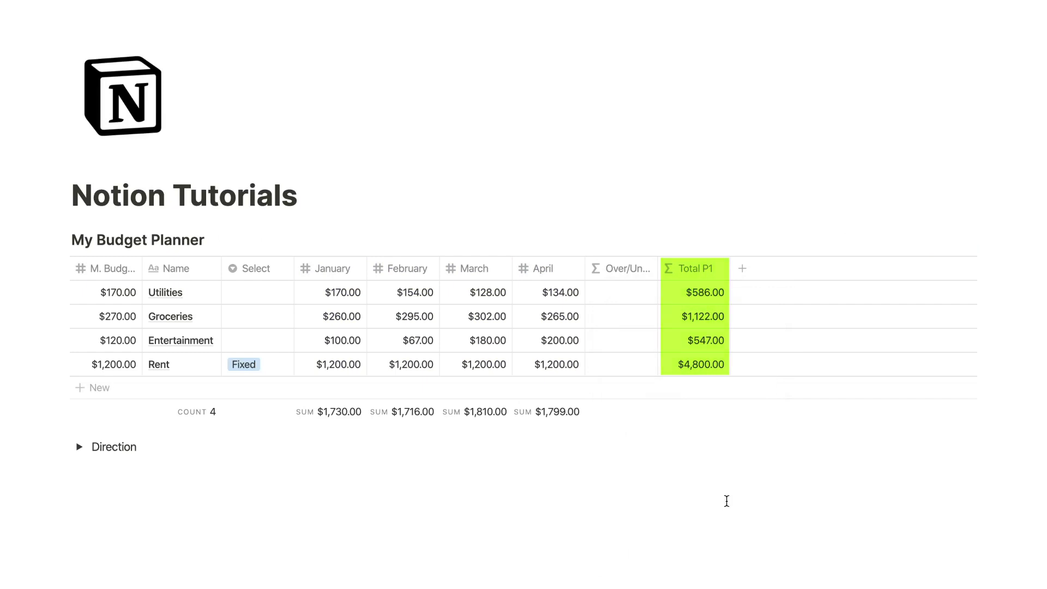
{"action": "left_click", "coordinate": [696, 268]}
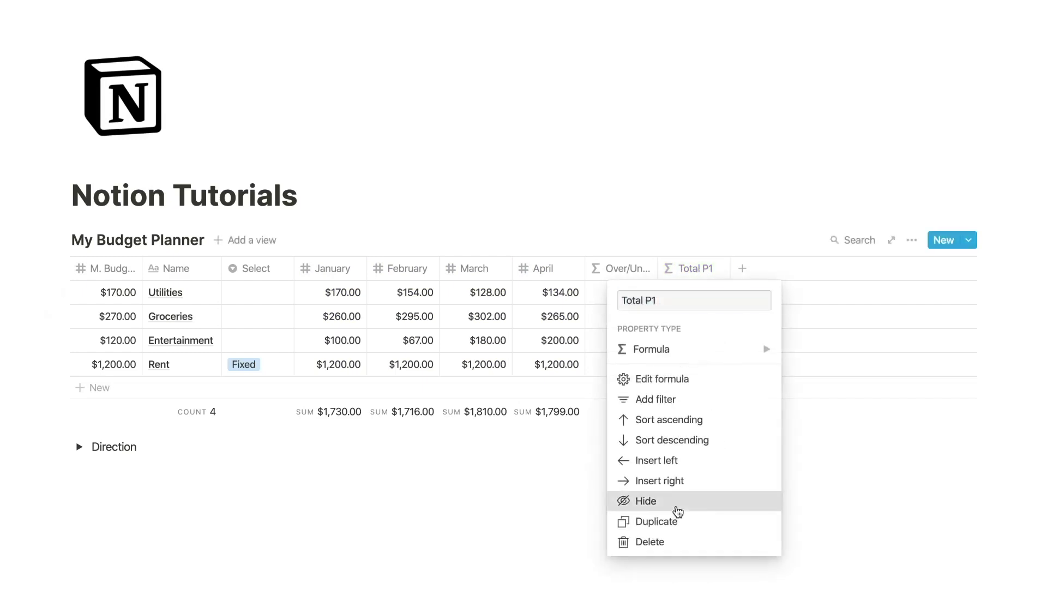
{"action": "left_click", "coordinate": [678, 506]}
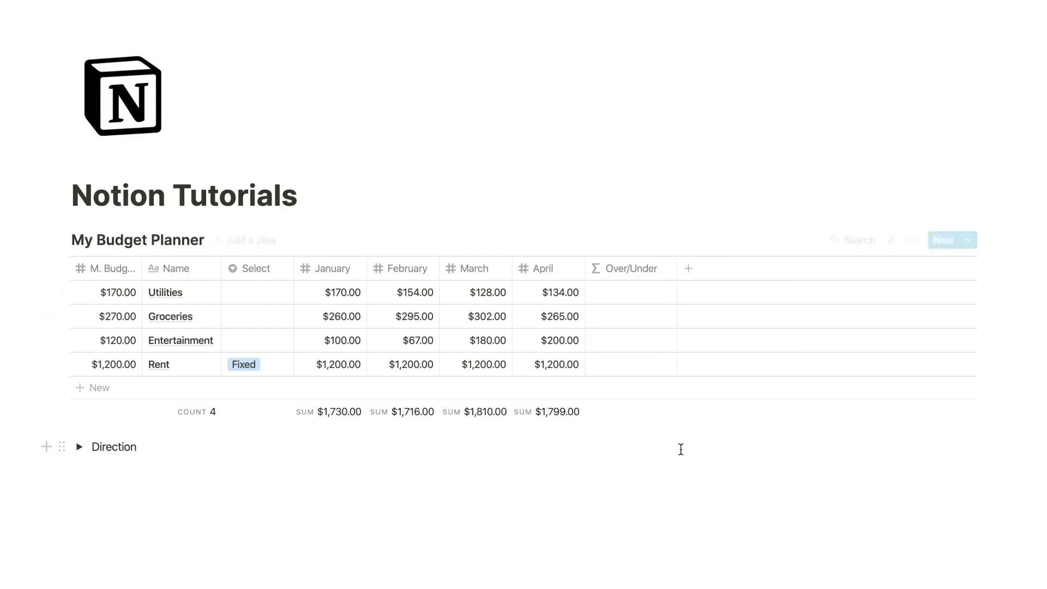
- Set Over/Under to max(January, February, March, April)
{"action": "left_click", "coordinate": [616, 300]}
{"action": "type", "text": "max("}
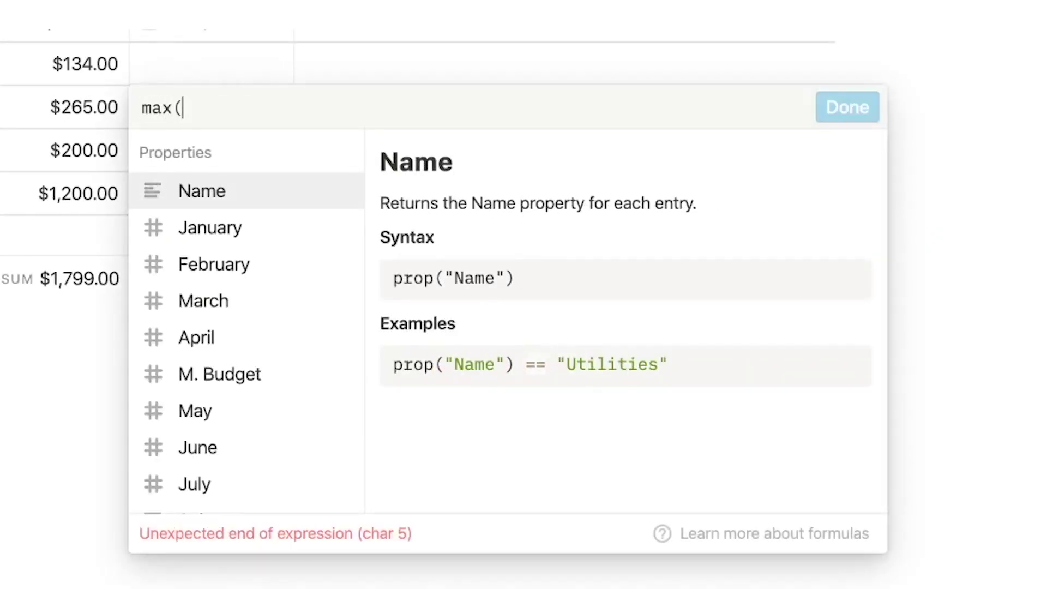
{"action": "left_click", "coordinate": [258, 229]}
{"action": "type", "text": ","}
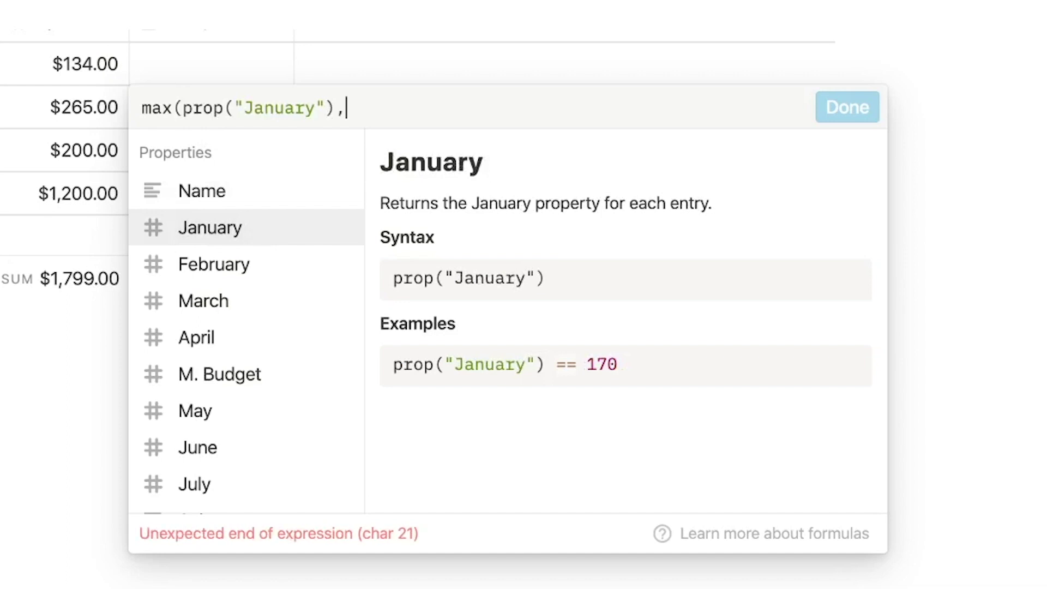
{"action": "left_click", "coordinate": [234, 264]}
{"action": "type", "text": ","}
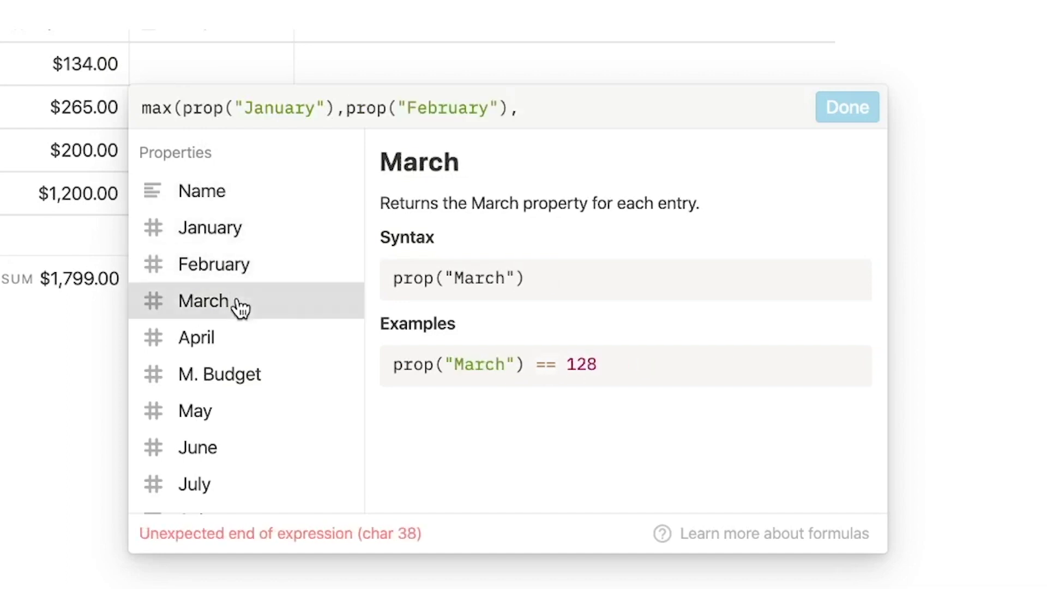
{"action": "left_click", "coordinate": [239, 303]}
{"action": "type", "text": ","}
{"action": "left_click", "coordinate": [256, 349]}
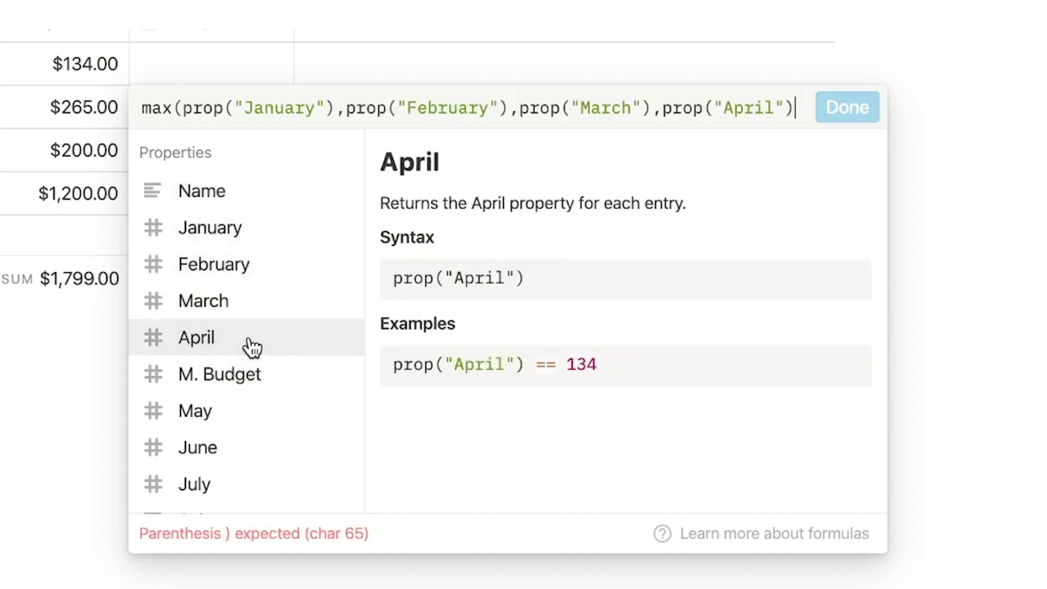
{"action": "type", "text": ")"}
{"action": "left_click", "coordinate": [847, 123]}
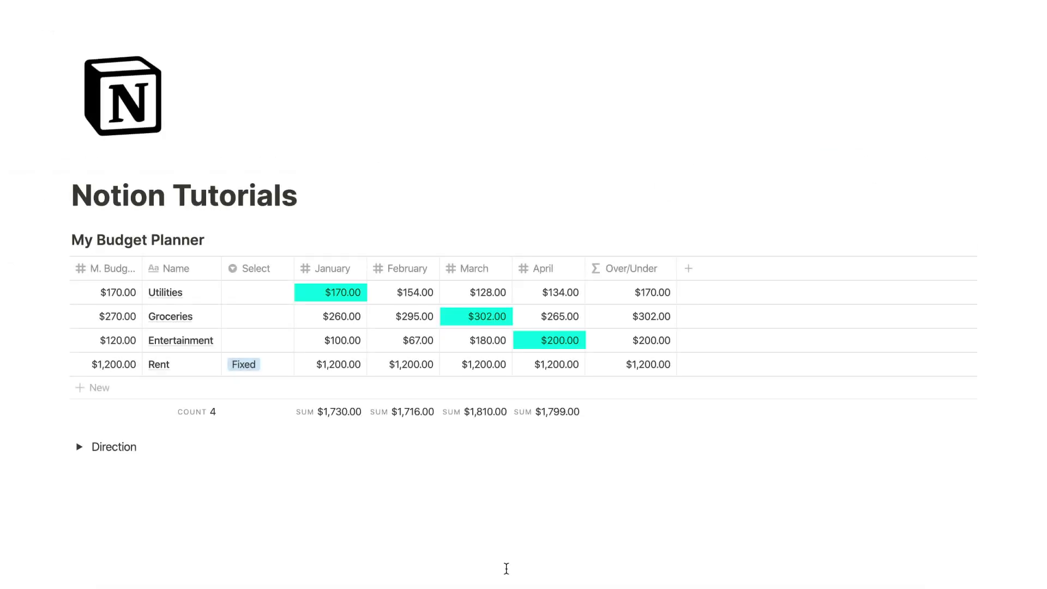
- Change the Over/Under formula from max to min
{"action": "left_click", "coordinate": [639, 297]}
{"action": "left_click", "coordinate": [609, 317]}
{"action": "key", "text": "BackSpace"}
{"action": "key", "text": "BackSpace"}
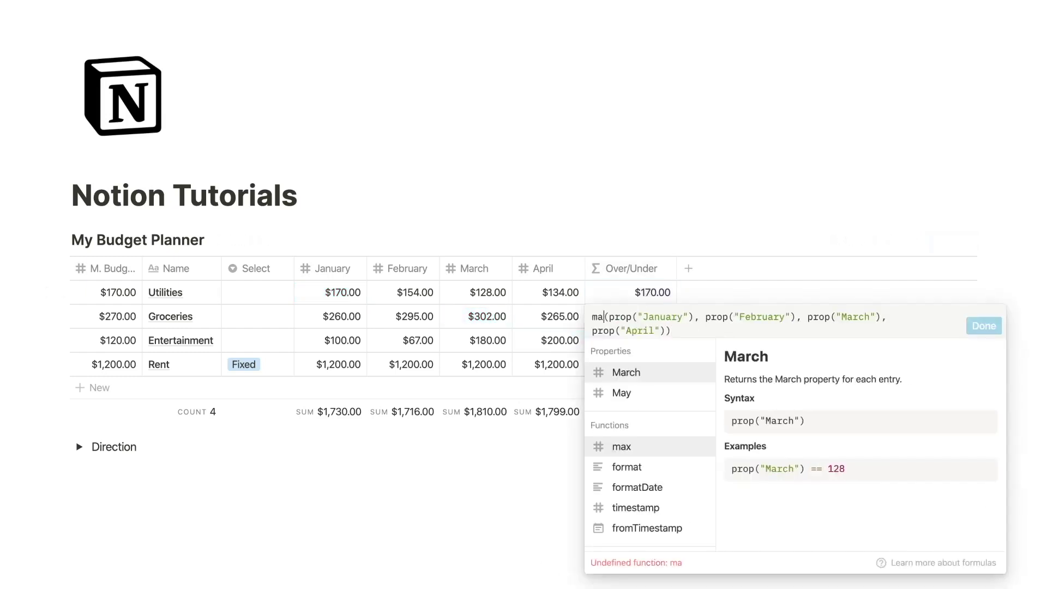
{"action": "type", "text": "in"}
{"action": "left_click", "coordinate": [984, 327]}
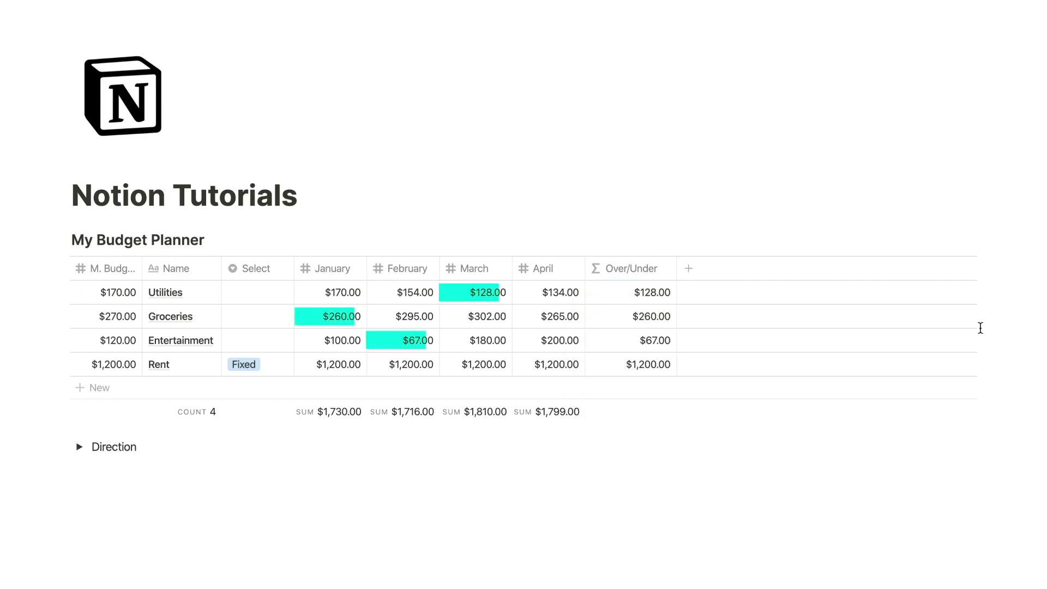
- Reopen the Over/Under formula and delete it entirely
{"action": "left_click", "coordinate": [648, 300]}
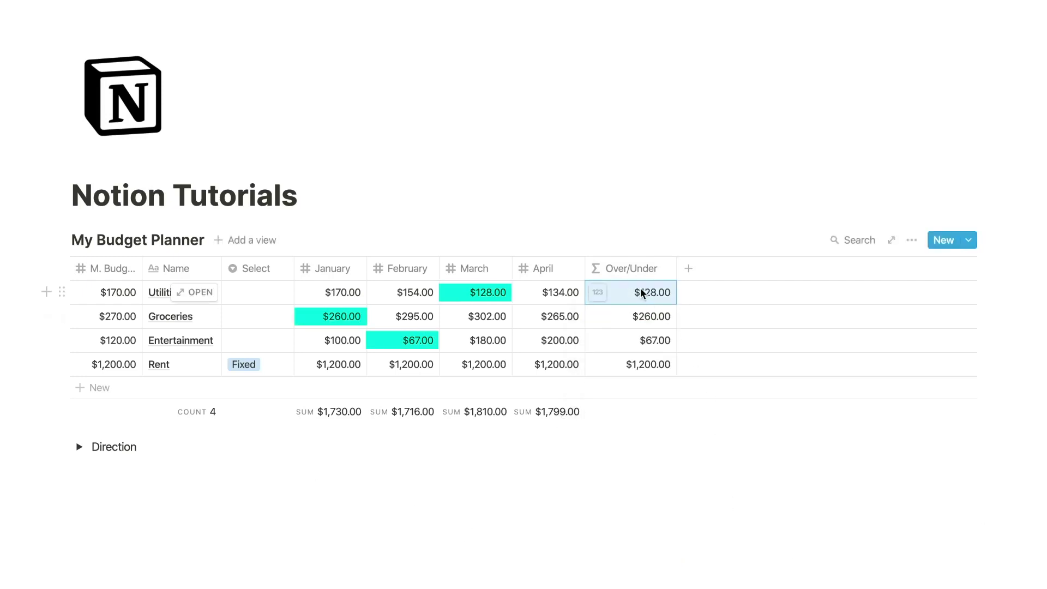
{"action": "left_click", "coordinate": [642, 294]}
{"action": "key", "text": "super+a"}
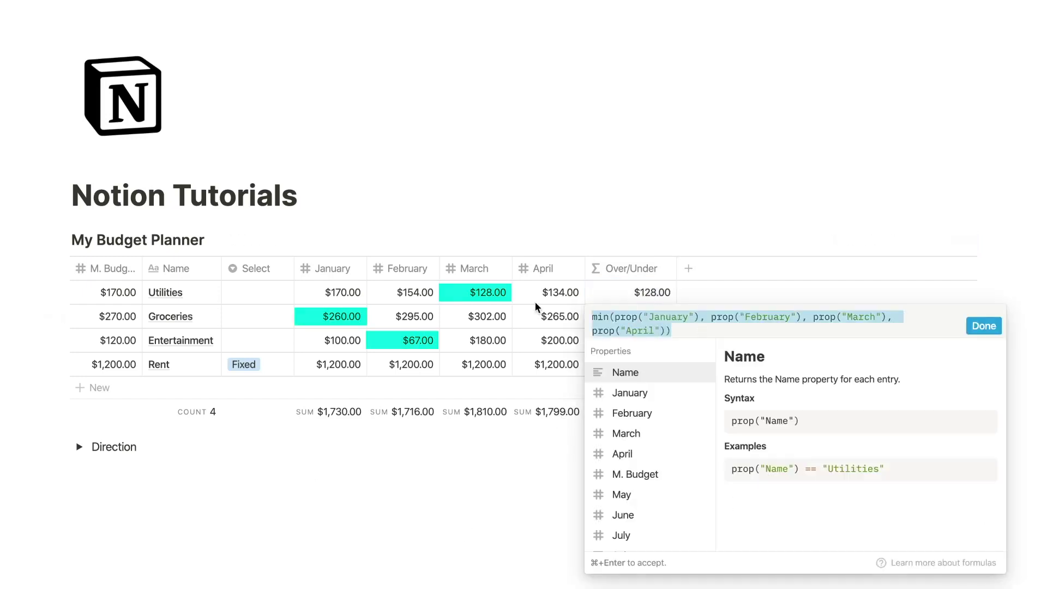
{"action": "key", "text": "BackSpace"}
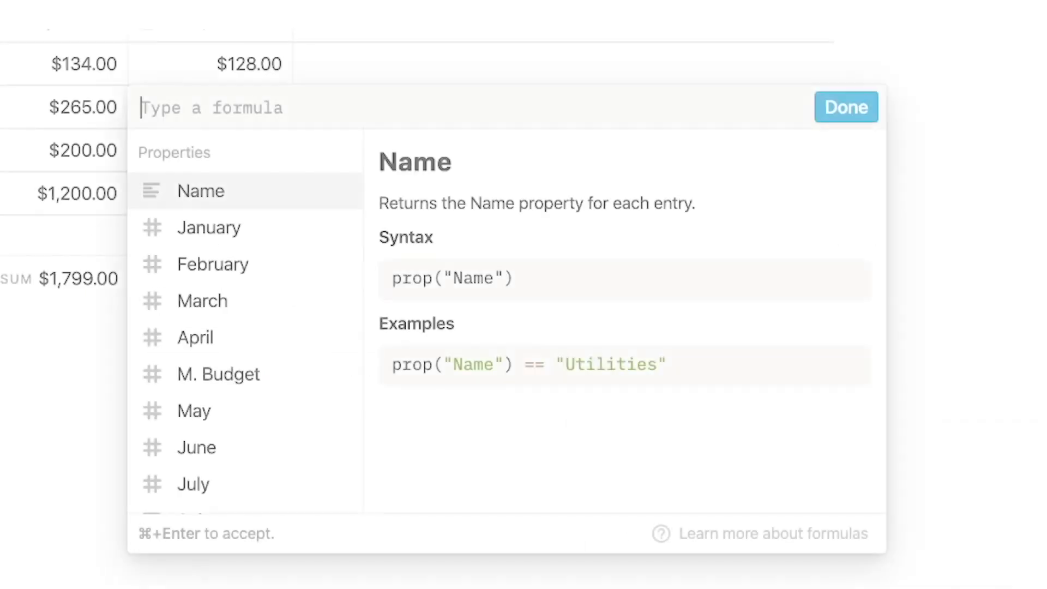
- Enter the sum of January, February, March and April in the Over/Under formula
{"action": "type", "text": "prop"}
{"action": "left_click", "coordinate": [247, 234]}
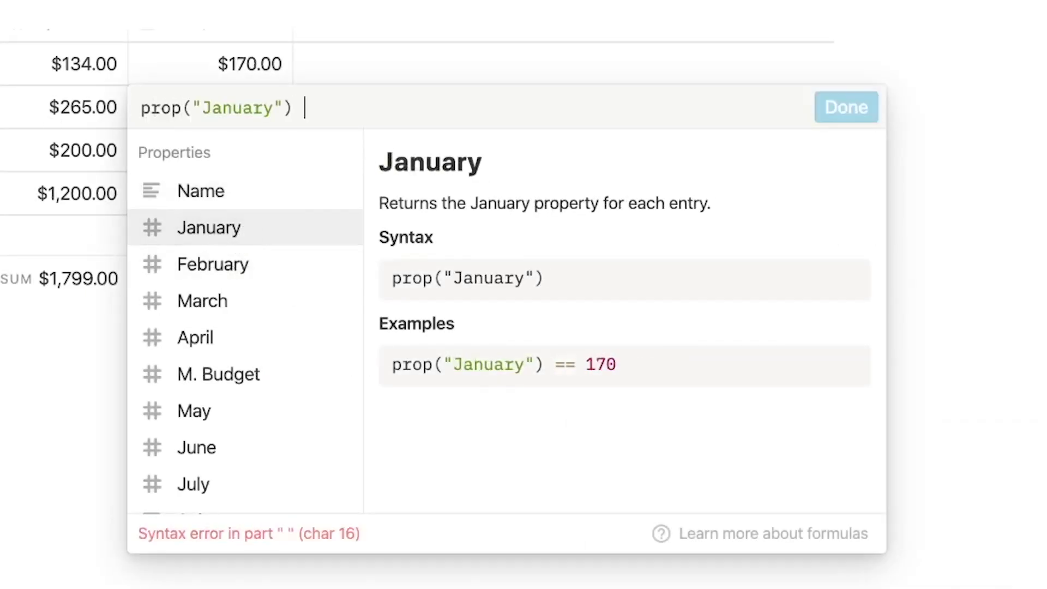
{"action": "type", "text": "+"}
{"action": "left_click", "coordinate": [286, 276]}
{"action": "type", "text": "+"}
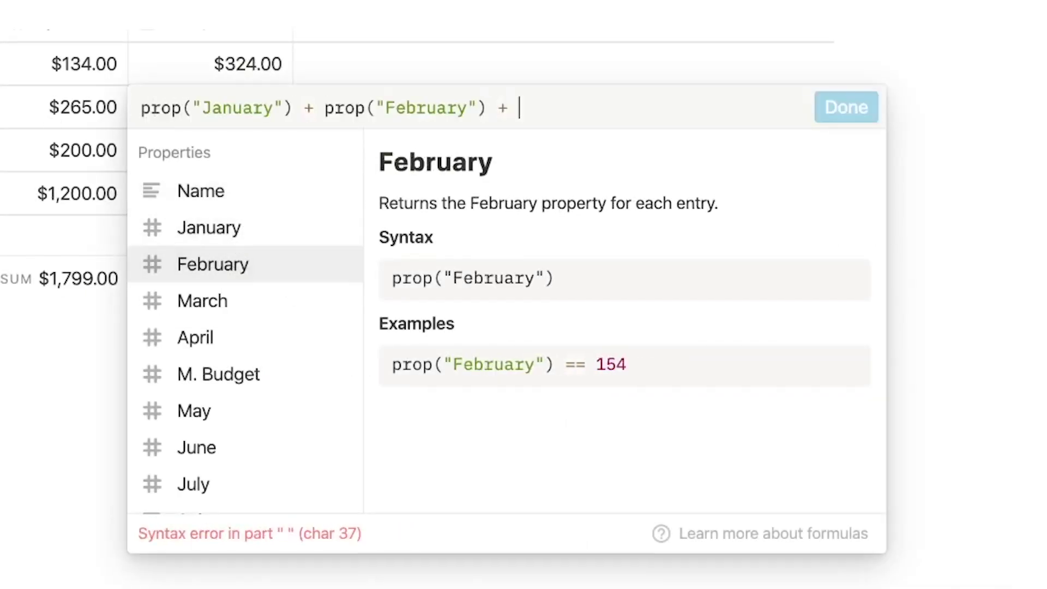
{"action": "left_click", "coordinate": [358, 302]}
{"action": "type", "text": "+"}
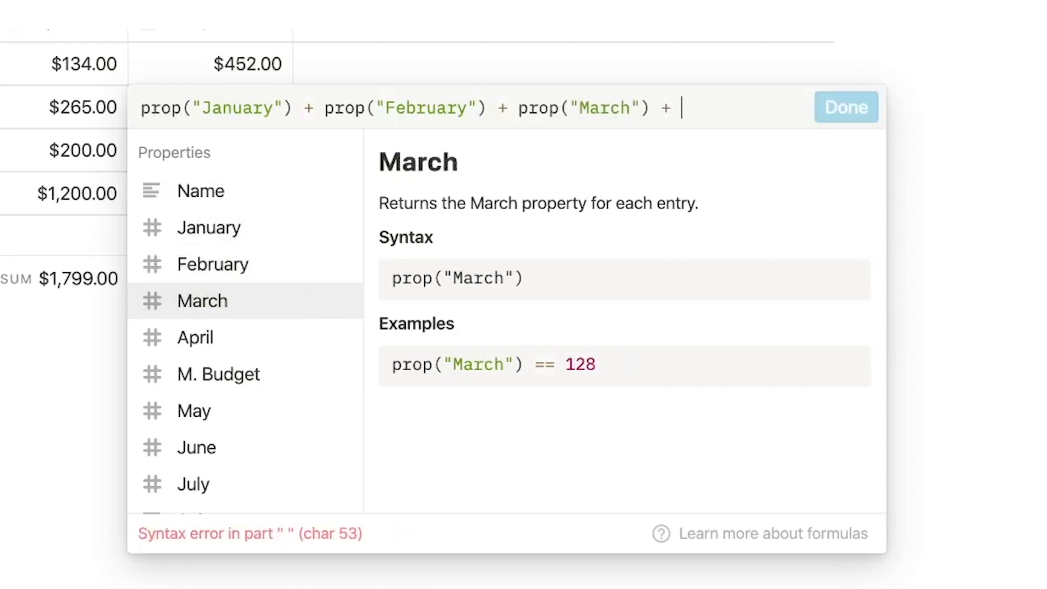
{"action": "left_click", "coordinate": [298, 343]}
{"action": "type", "text": ")"}
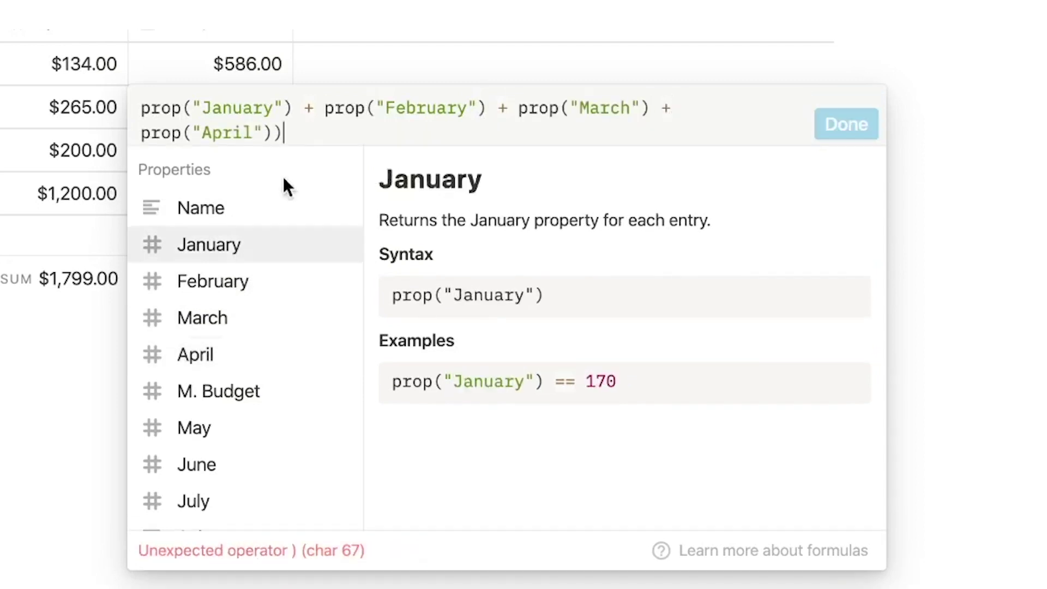
- Wrap the sum in brackets and divide it by 4 to give the average
{"action": "left_click", "coordinate": [141, 108]}
{"action": "type", "text": "("}
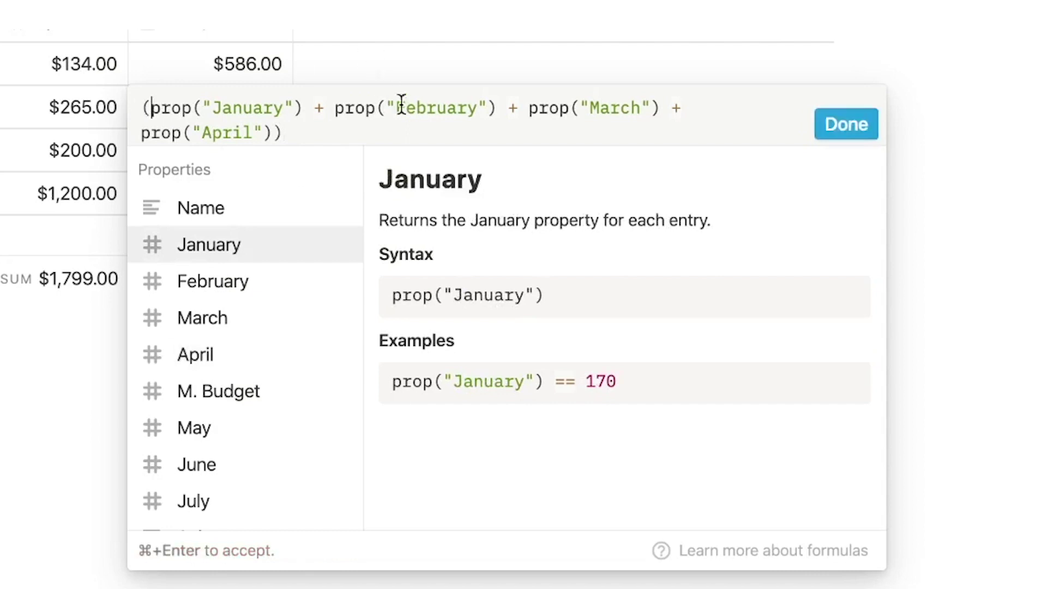
{"action": "left_click", "coordinate": [414, 131]}
{"action": "type", "text": "/ 4"}
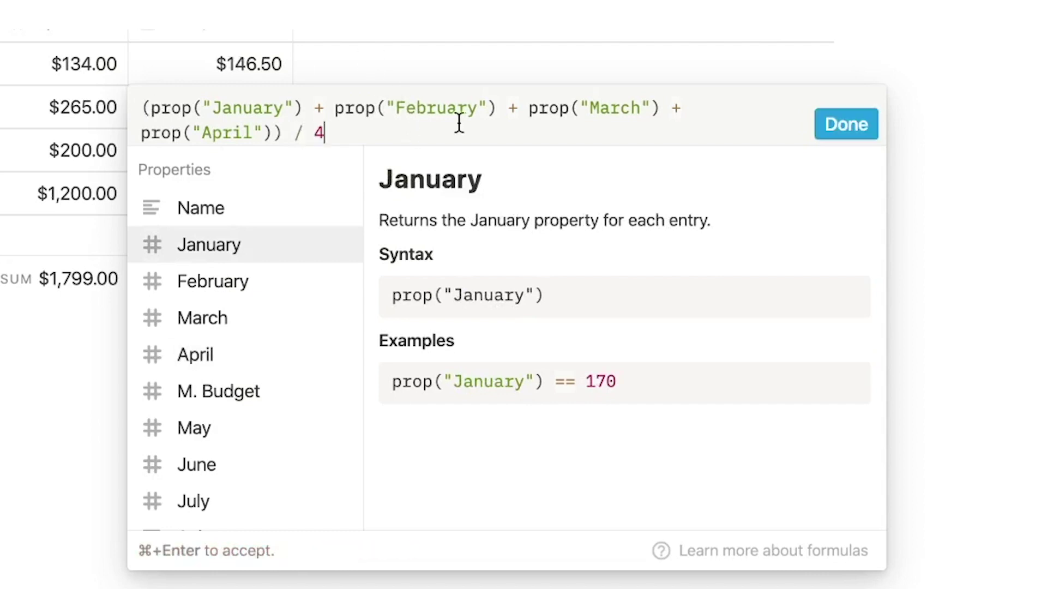
{"action": "left_click", "coordinate": [856, 127]}
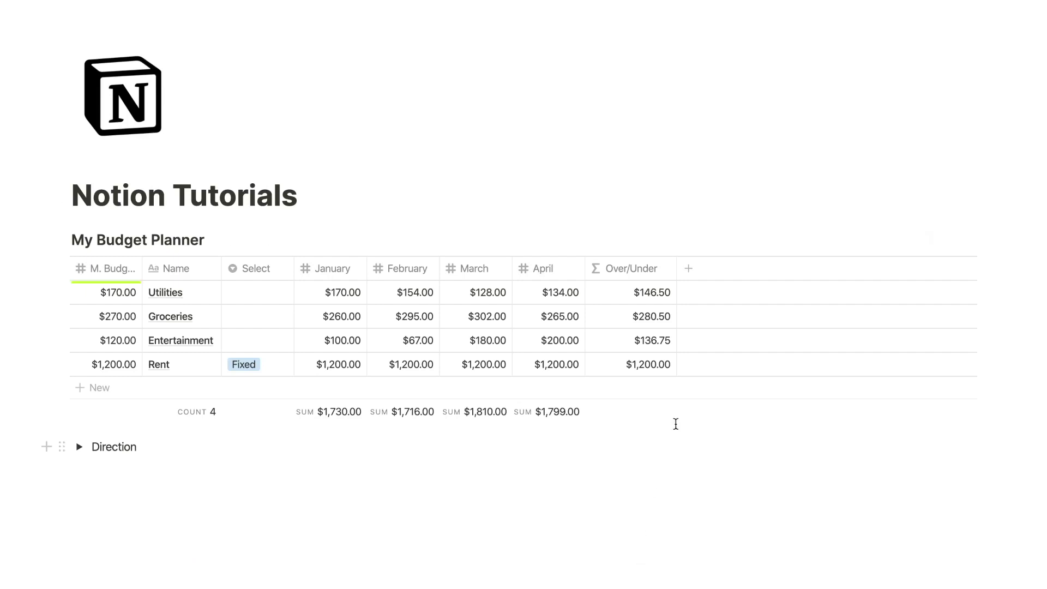
- Turn the Over/Under average into a comparison: average > M. Budget
{"action": "left_click", "coordinate": [649, 292]}
{"action": "left_click", "coordinate": [593, 317]}
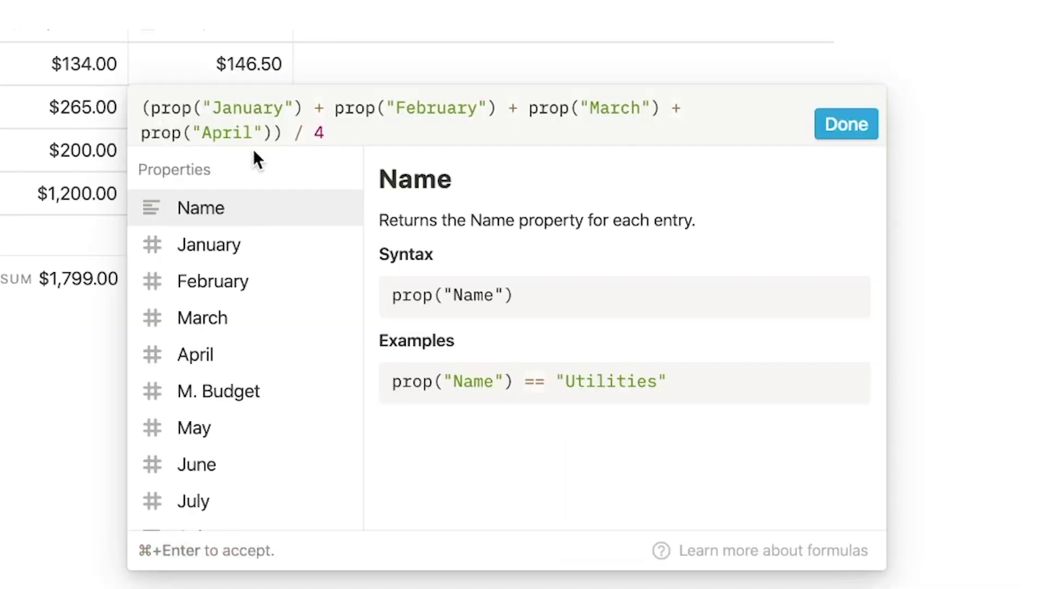
{"action": "type", "text": "("}
{"action": "left_click", "coordinate": [354, 129]}
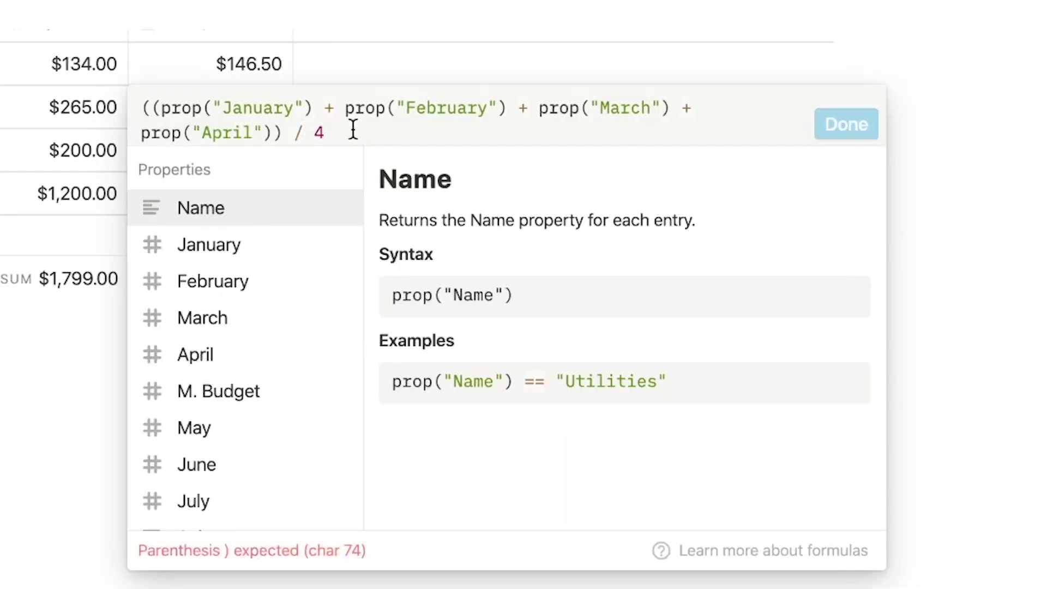
{"action": "type", "text": ")"}
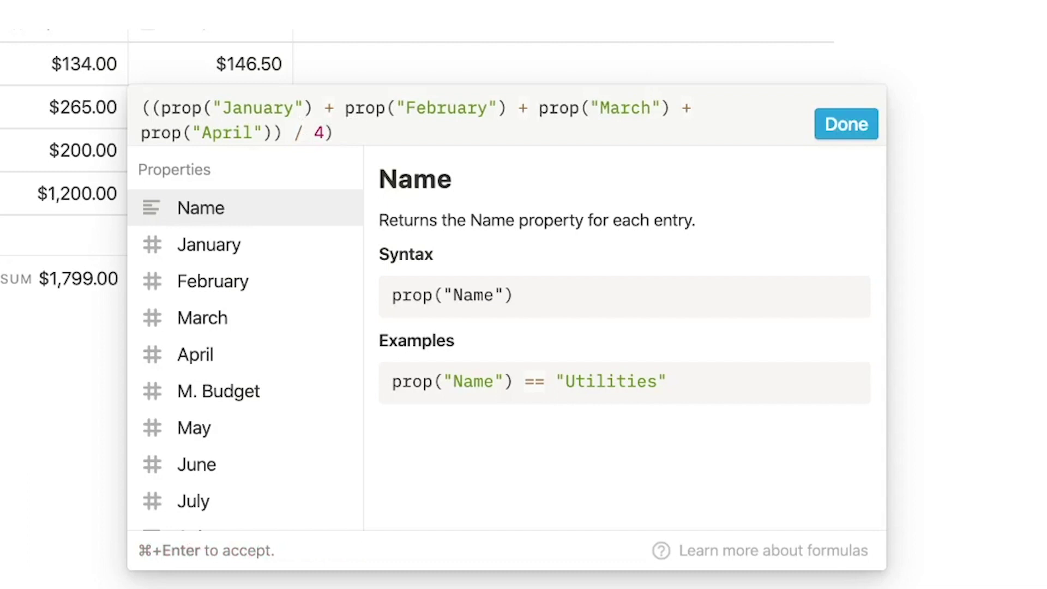
{"action": "type", "text": " > "}
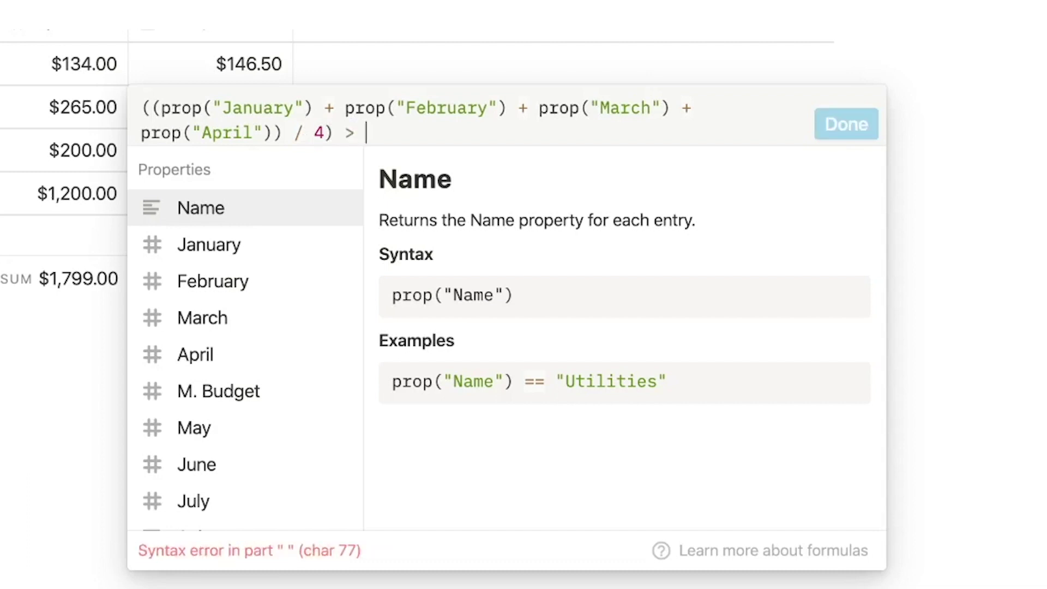
{"action": "type", "text": "prop"}
{"action": "left_click", "coordinate": [256, 392]}
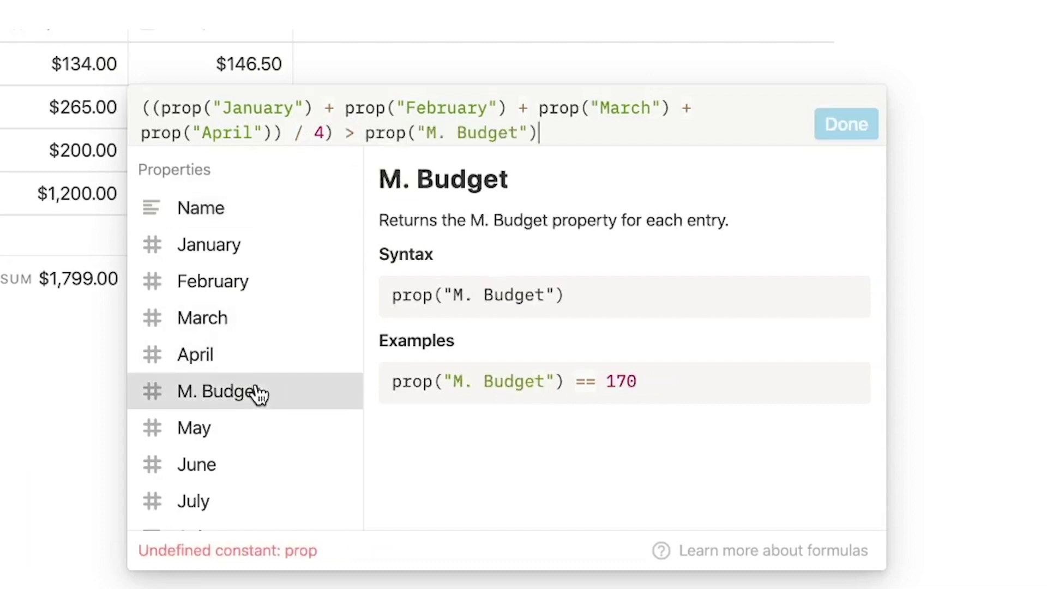
- Make the comparison return "⭕⭕⭕⭕" when true and an empty string otherwise
{"action": "type", "text": "? "}
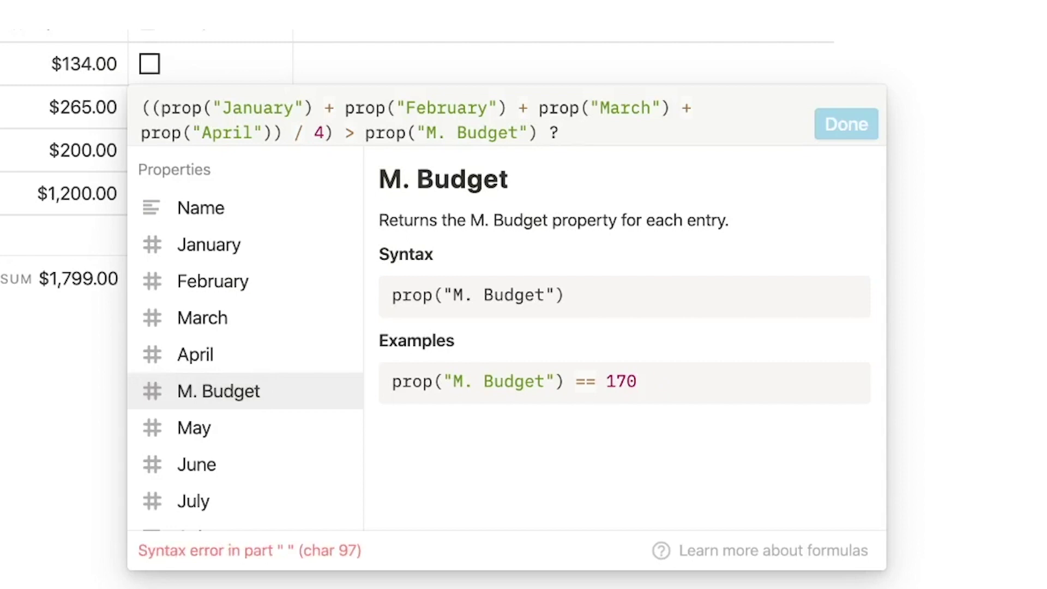
{"action": "type", "text": "\""}
{"action": "key", "text": "ctrl+super+space"}
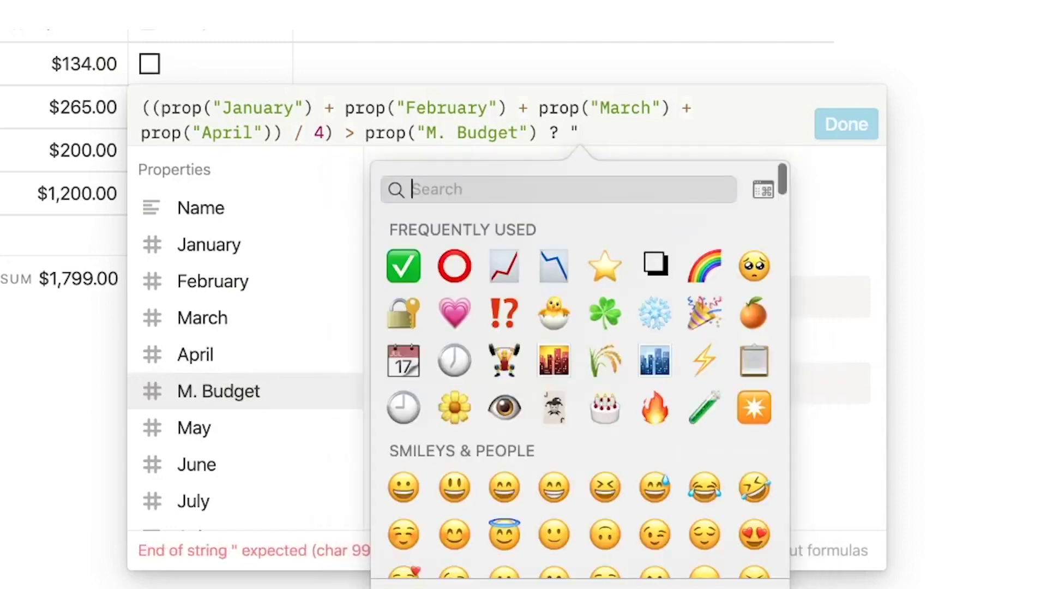
{"action": "left_click", "coordinate": [440, 264]}
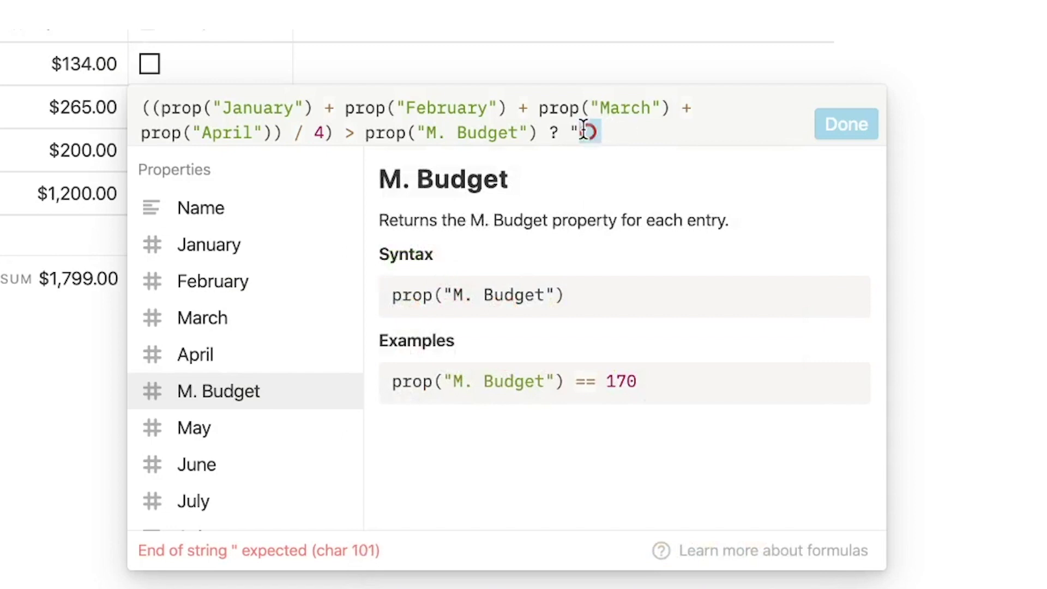
{"action": "key", "text": "super+v"}
{"action": "key", "text": "super+v"}
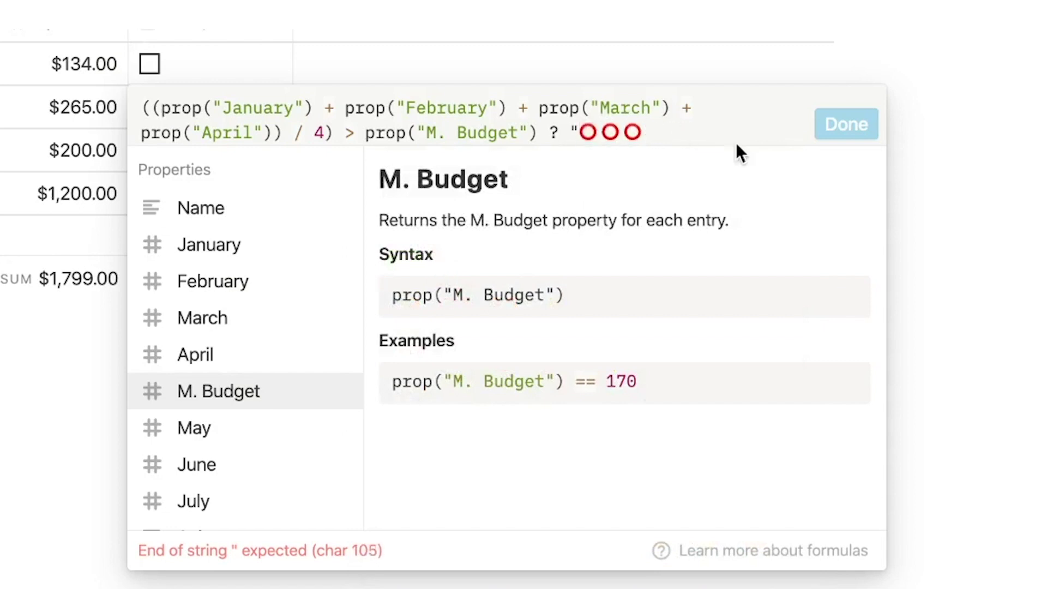
{"action": "type", "text": "⭕"}
{"action": "type", "text": "\""}
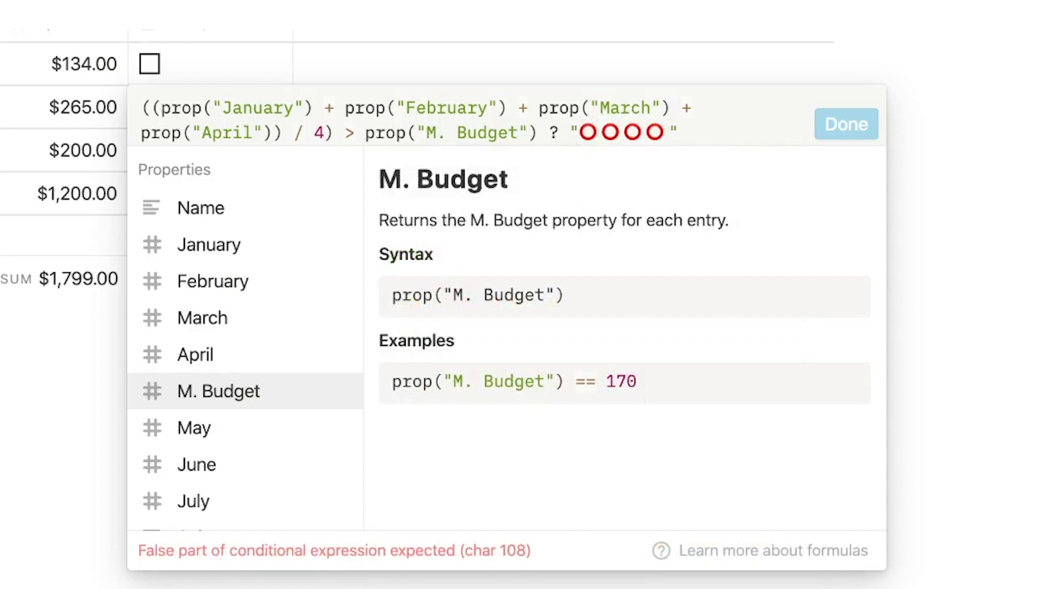
{"action": "type", "text": ": \"\""}
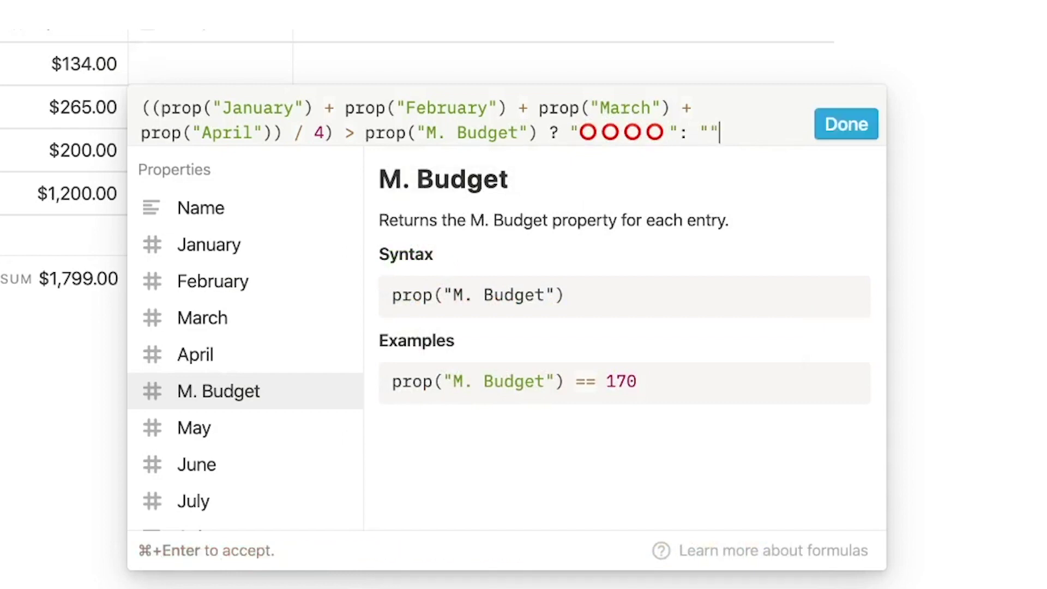
{"action": "left_click", "coordinate": [843, 128]}
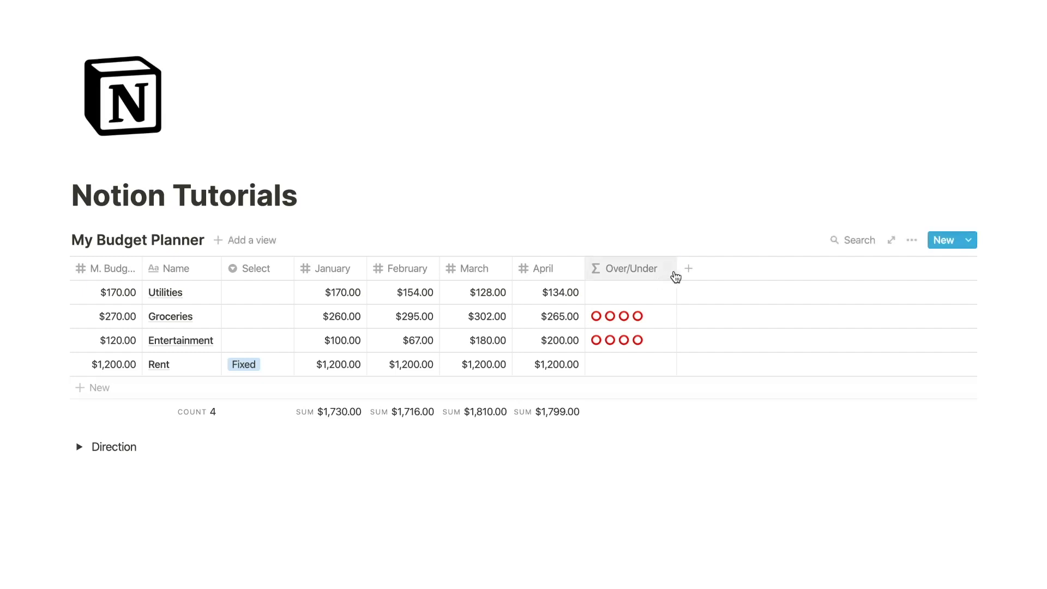
- Narrow the Over/Under column slightly and reopen its formula
{"action": "left_click_drag", "start_coordinate": [677, 273], "coordinate": [668, 274]}
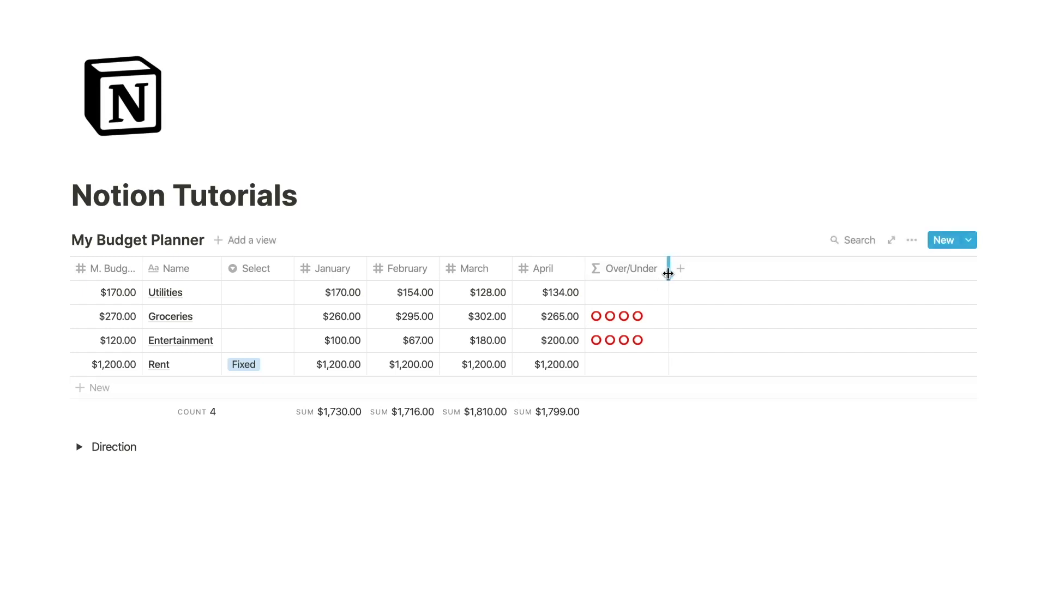
{"action": "left_click", "coordinate": [623, 298]}
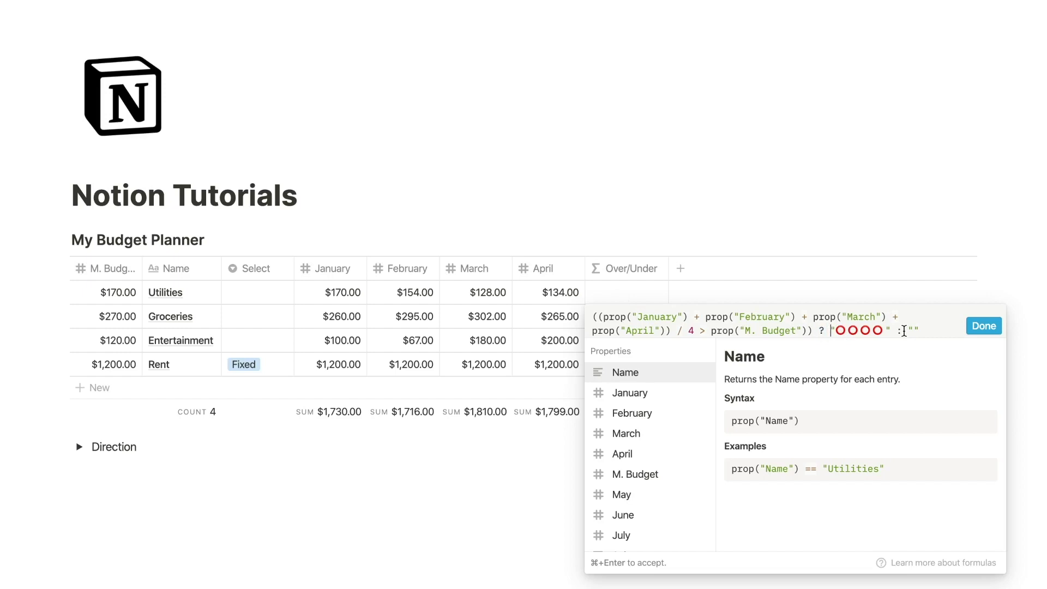
- Insert "MAX $" + format(max( before the red-circle string
{"action": "left_click", "coordinate": [834, 331]}
{"action": "type", "text": "\""}
{"action": "key", "text": "Left"}
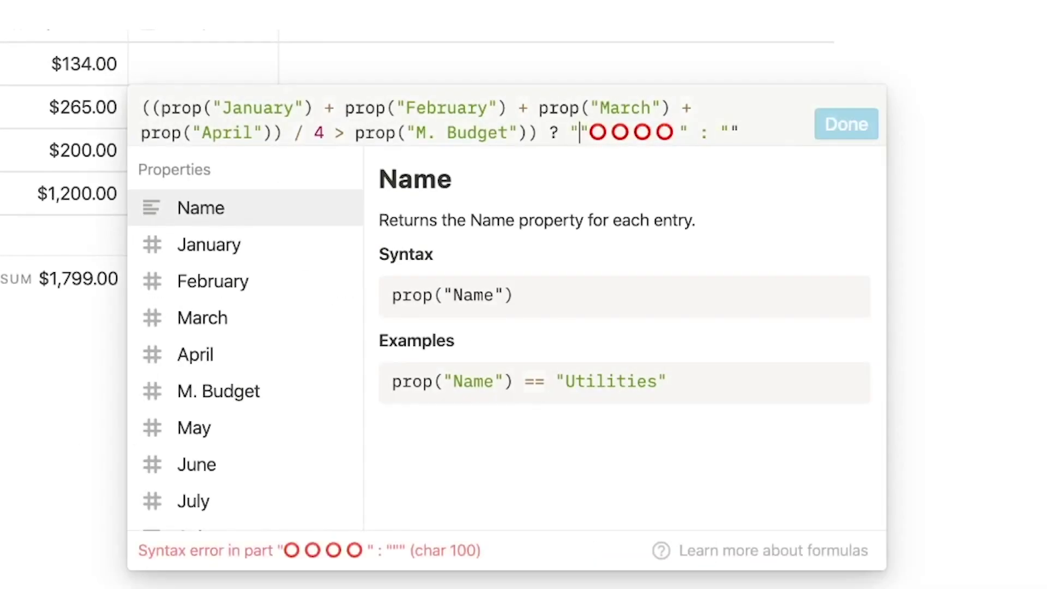
{"action": "type", "text": "MAX "}
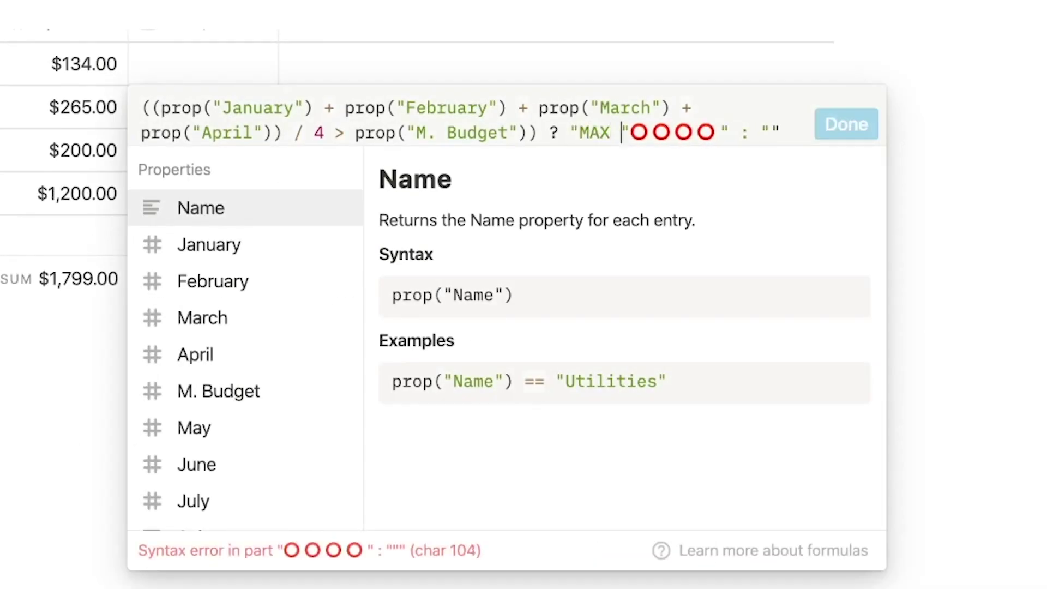
{"action": "type", "text": "$\""}
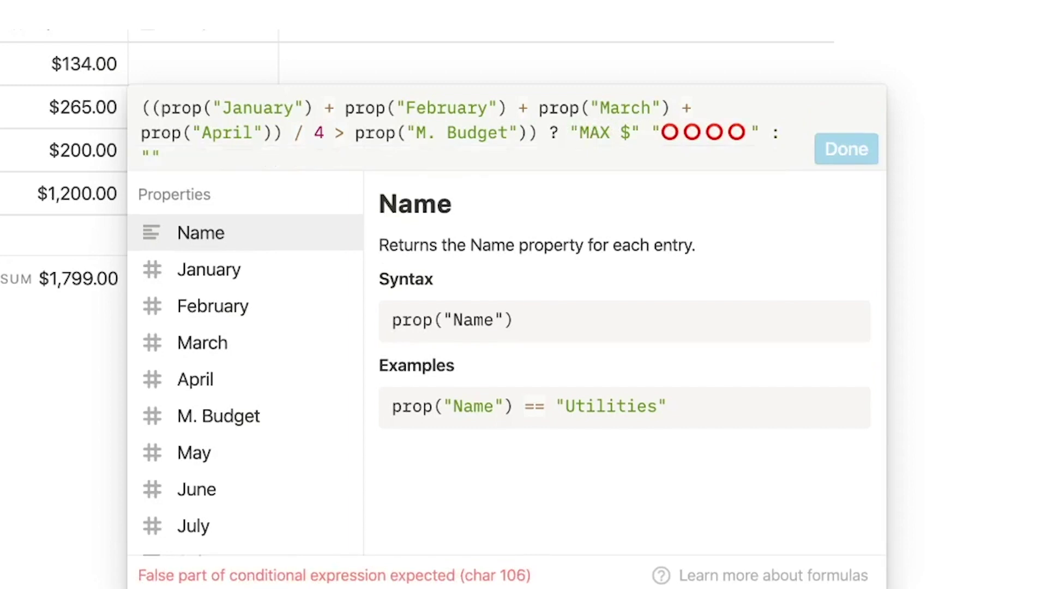
{"action": "type", "text": " + "}
{"action": "type", "text": "format("}
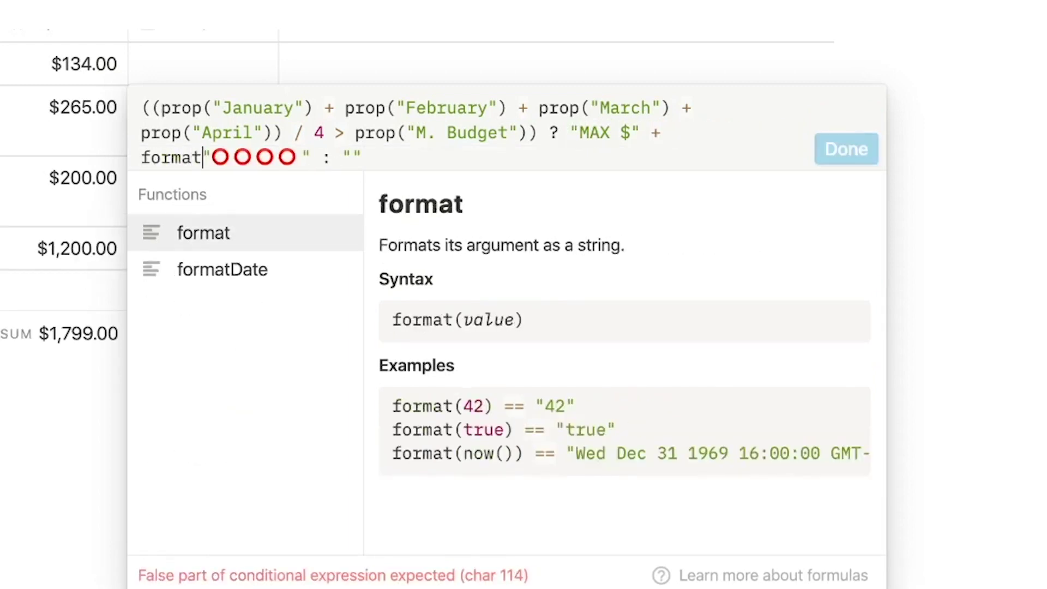
{"action": "type", "text": "max"}
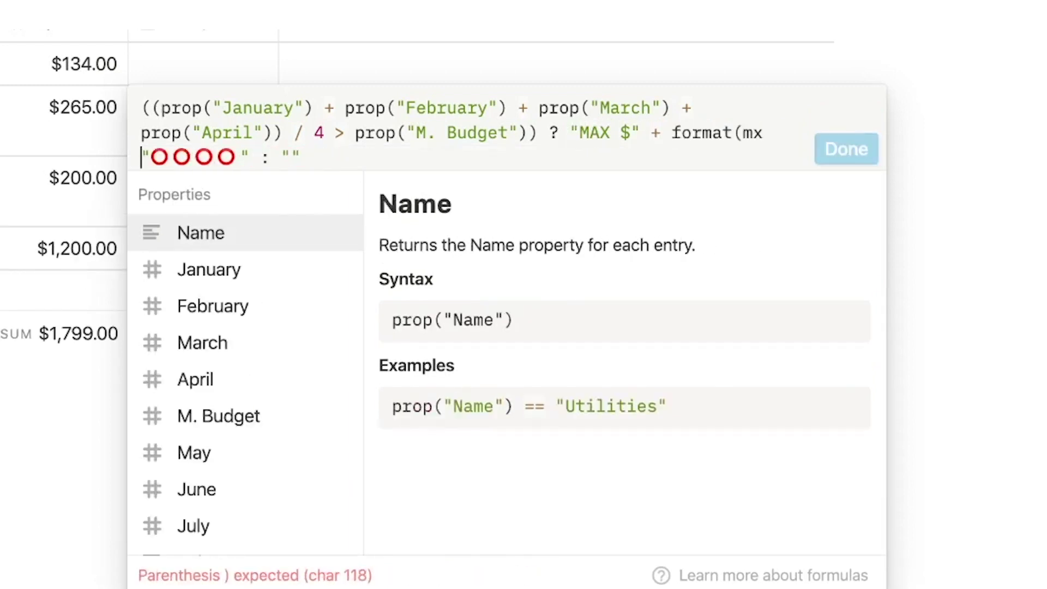
{"action": "key", "text": "BackSpace"}
{"action": "type", "text": "ax("}
- Fill max() with January, February, March and April and close the format call
{"action": "left_click", "coordinate": [212, 273]}
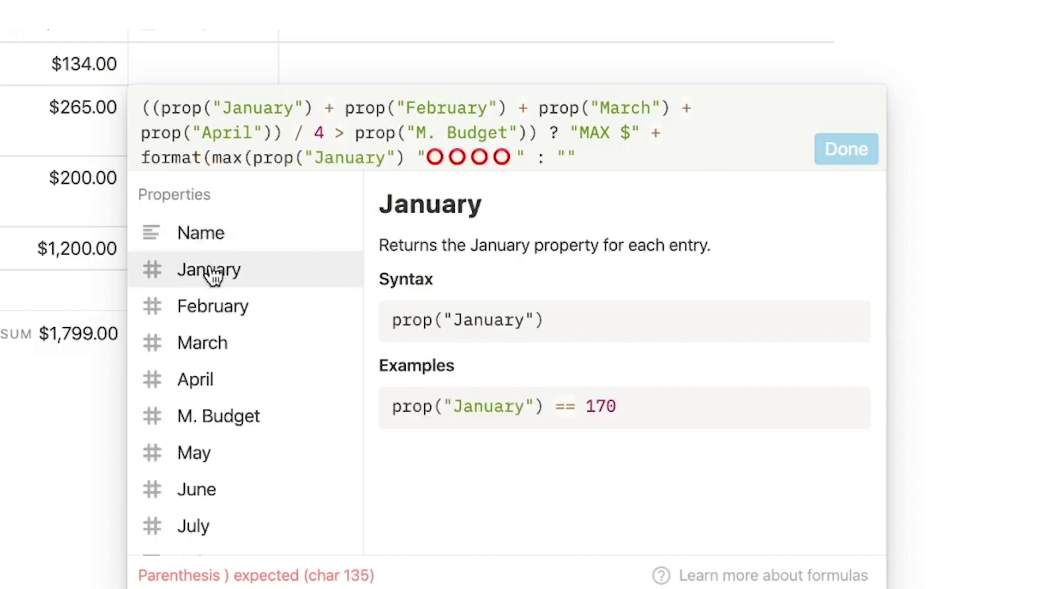
{"action": "type", "text": ","}
{"action": "left_click", "coordinate": [232, 307]}
{"action": "type", "text": ","}
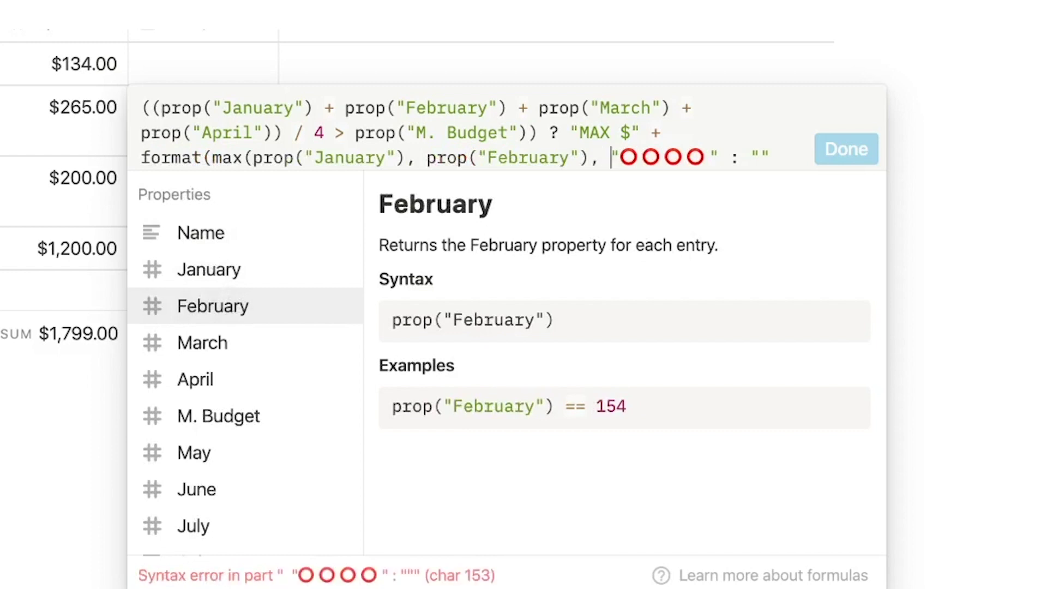
{"action": "left_click", "coordinate": [227, 355]}
{"action": "type", "text": ","}
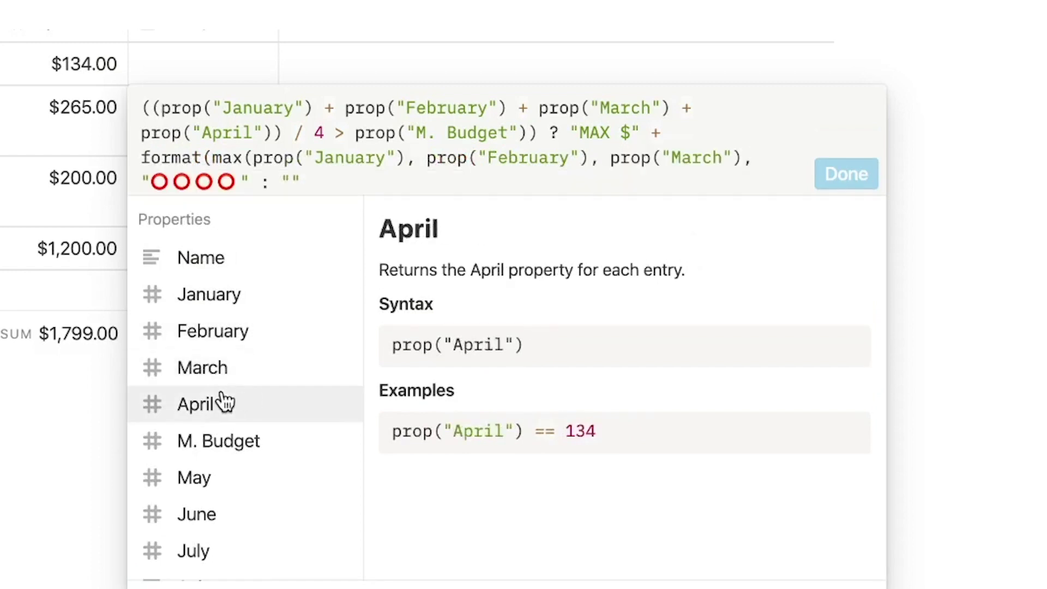
{"action": "left_click", "coordinate": [216, 408]}
{"action": "type", "text": ") "}
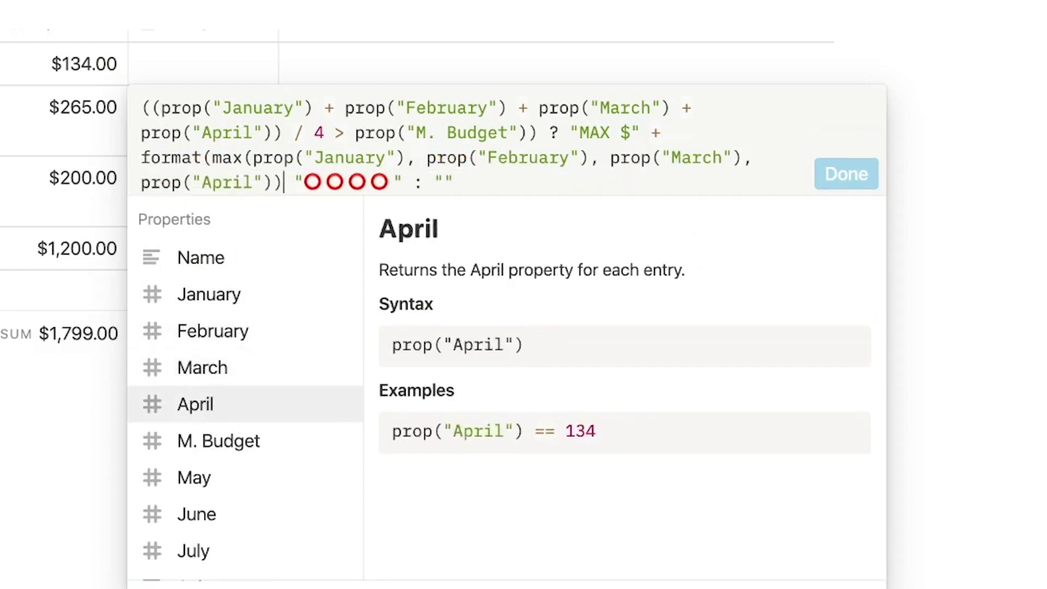
{"action": "type", "text": "+"}
{"action": "left_click", "coordinate": [282, 182]}
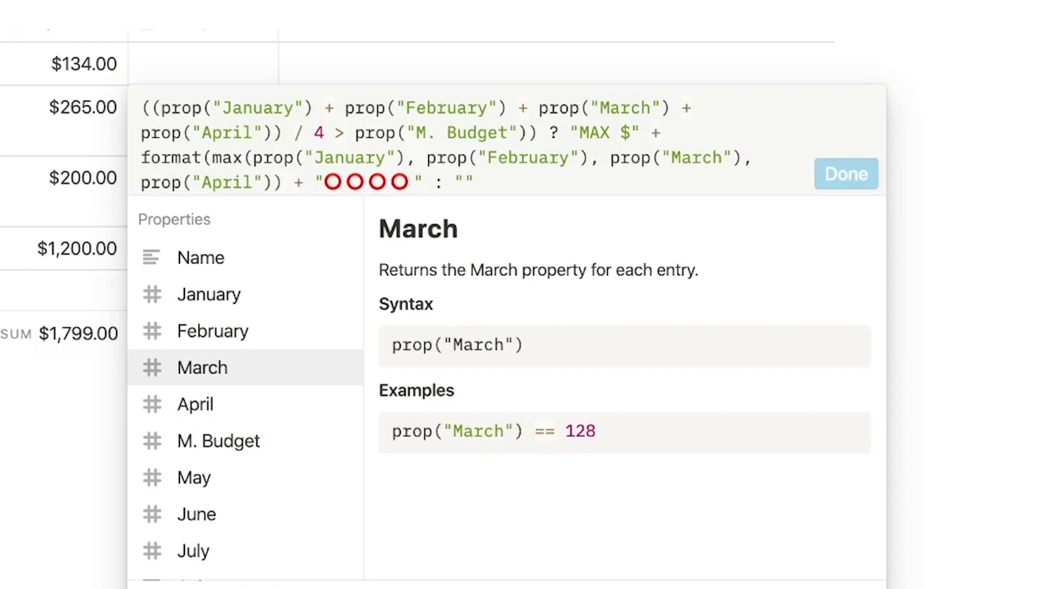
{"action": "type", "text": ")"}
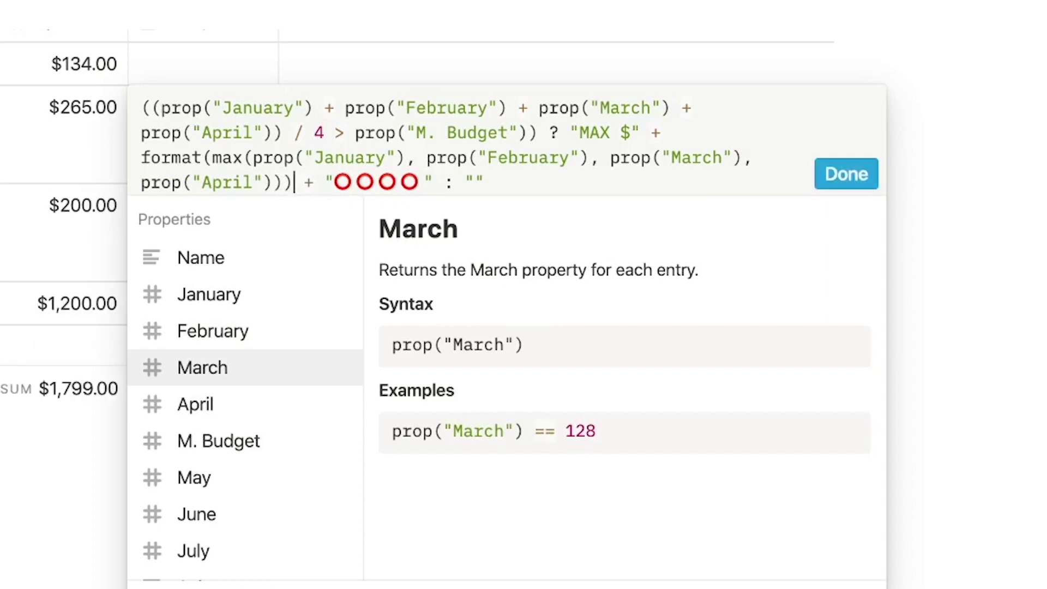
{"action": "left_click", "coordinate": [843, 177]}
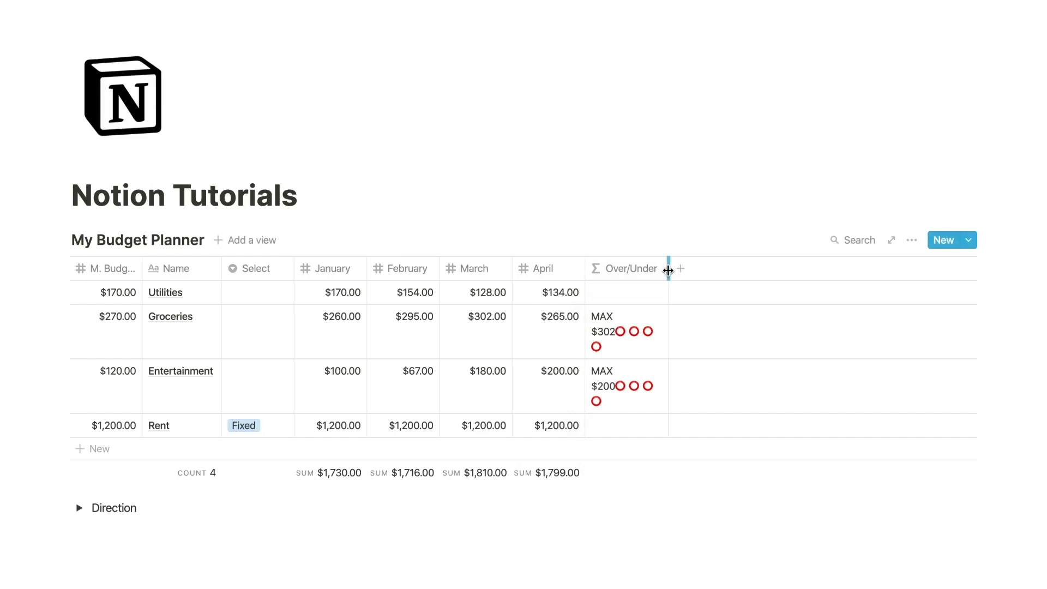
- Add a space before the red circles and resize Over/Under so they wrap below MAX
{"action": "left_click", "coordinate": [630, 353]}
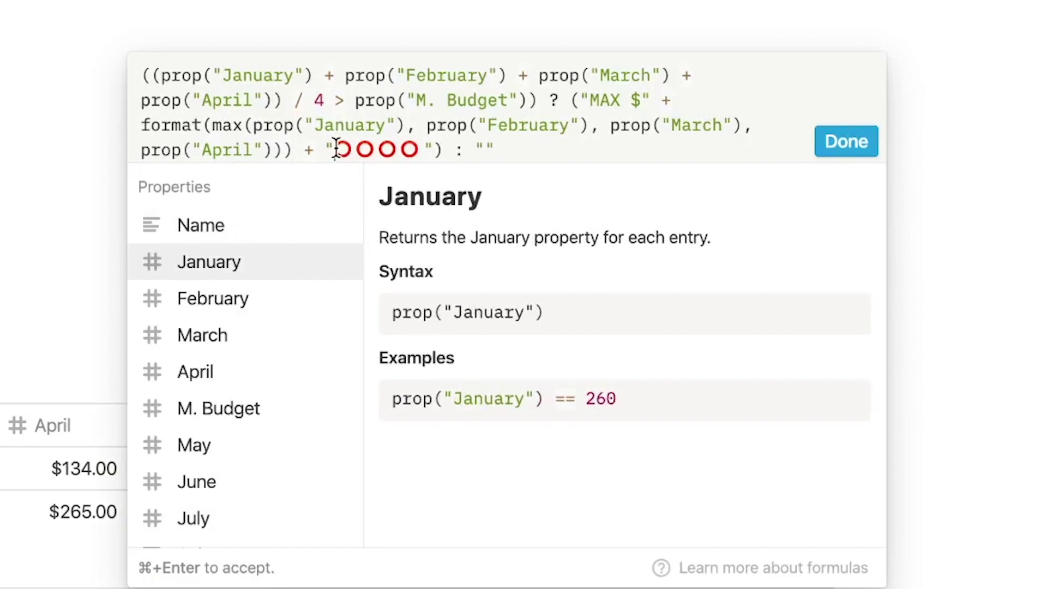
{"action": "left_click", "coordinate": [337, 148]}
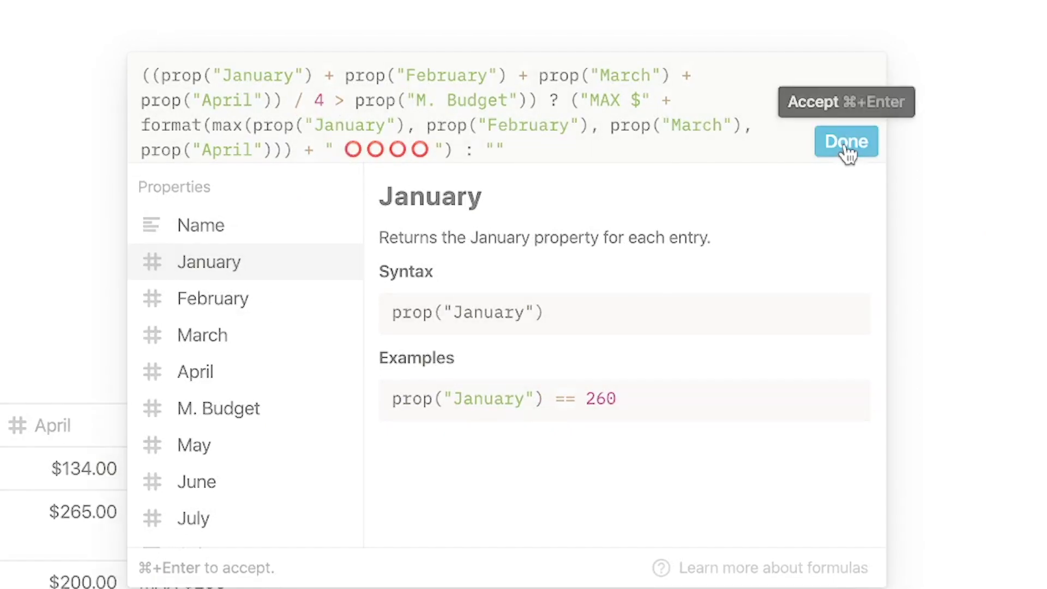
{"action": "left_click", "coordinate": [846, 143]}
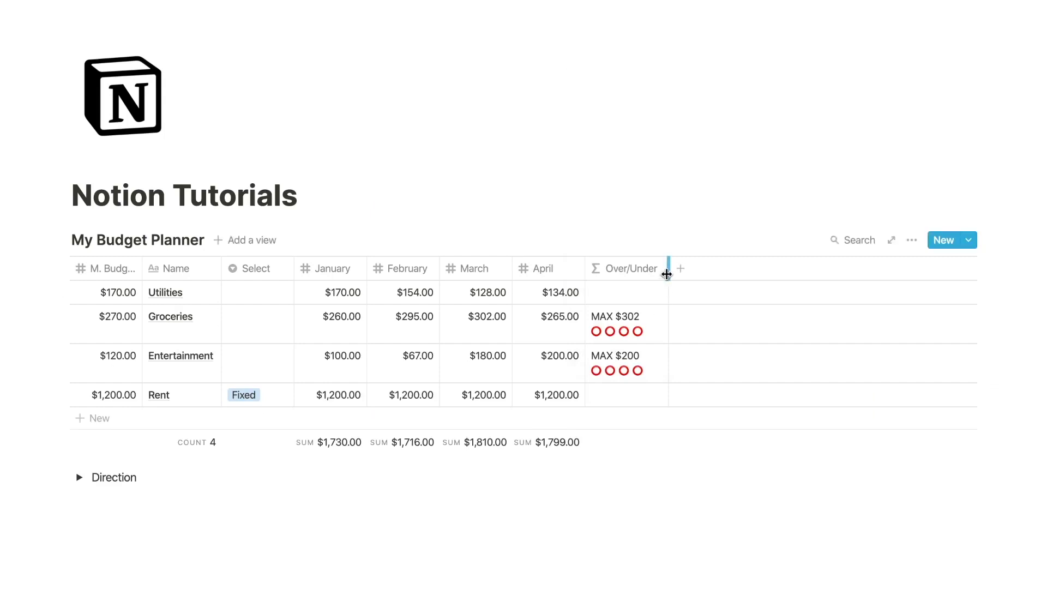
{"action": "left_click_drag", "start_coordinate": [667, 274], "coordinate": [708, 278]}
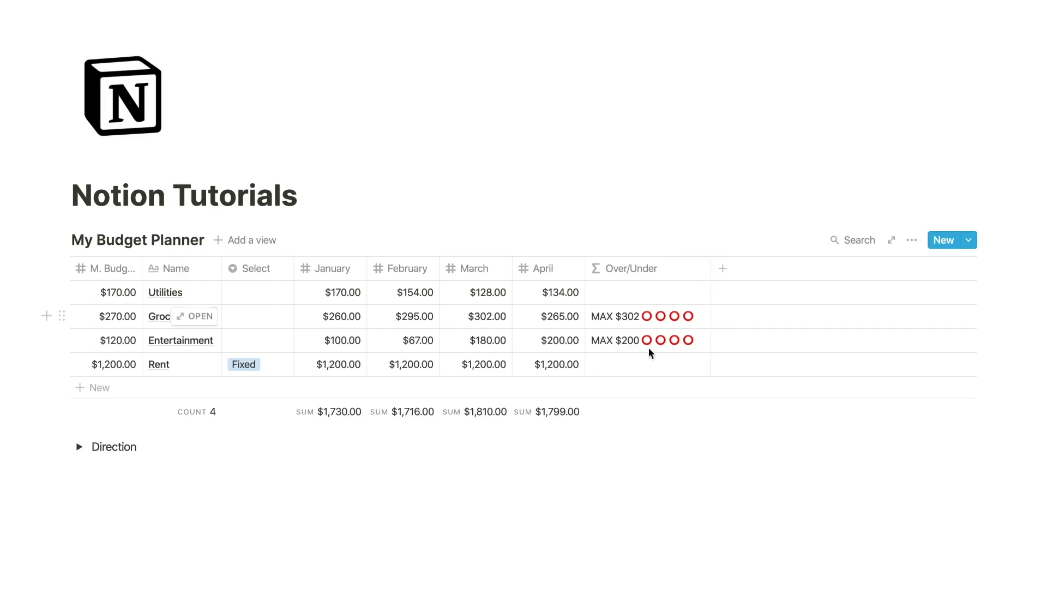
{"action": "left_click_drag", "start_coordinate": [709, 266], "coordinate": [686, 267]}
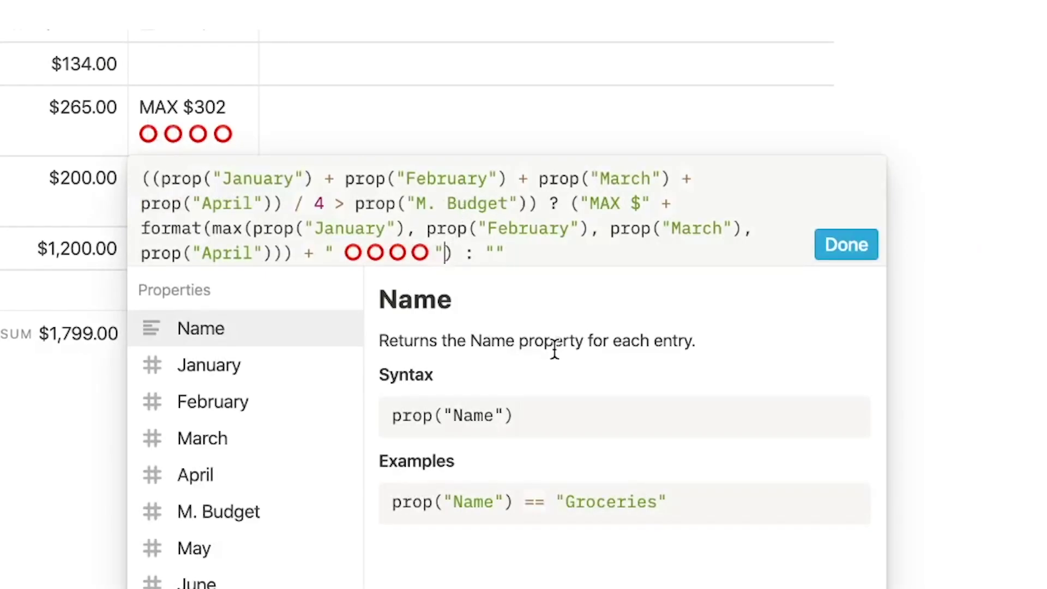
- Append + "MIN $" + format(min(January, February, March, April)) to the Over/Under formula
{"action": "type", "text": "+ \"MIN "}
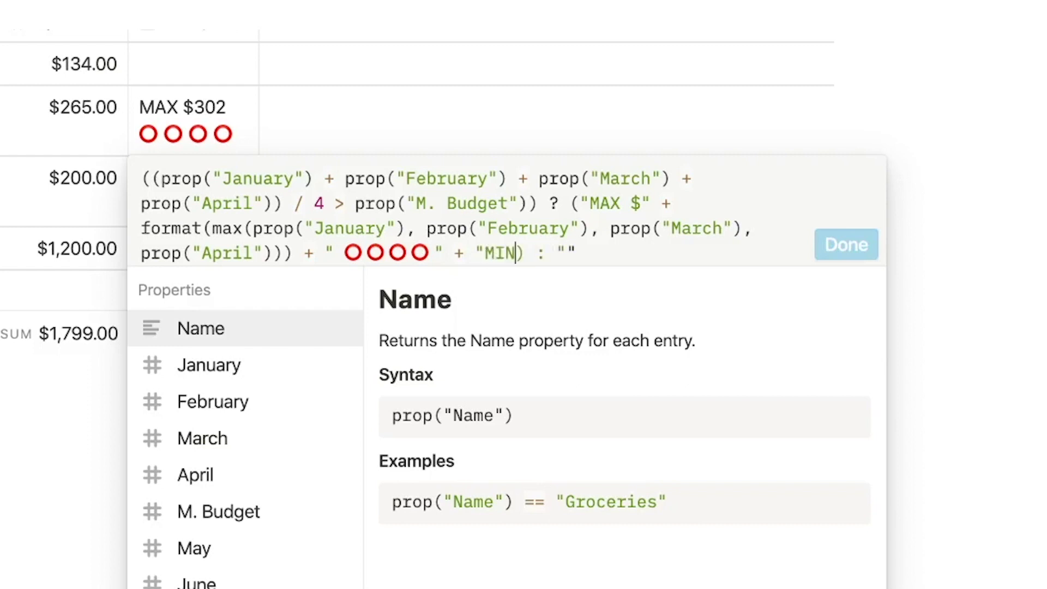
{"action": "type", "text": "$\" + format("}
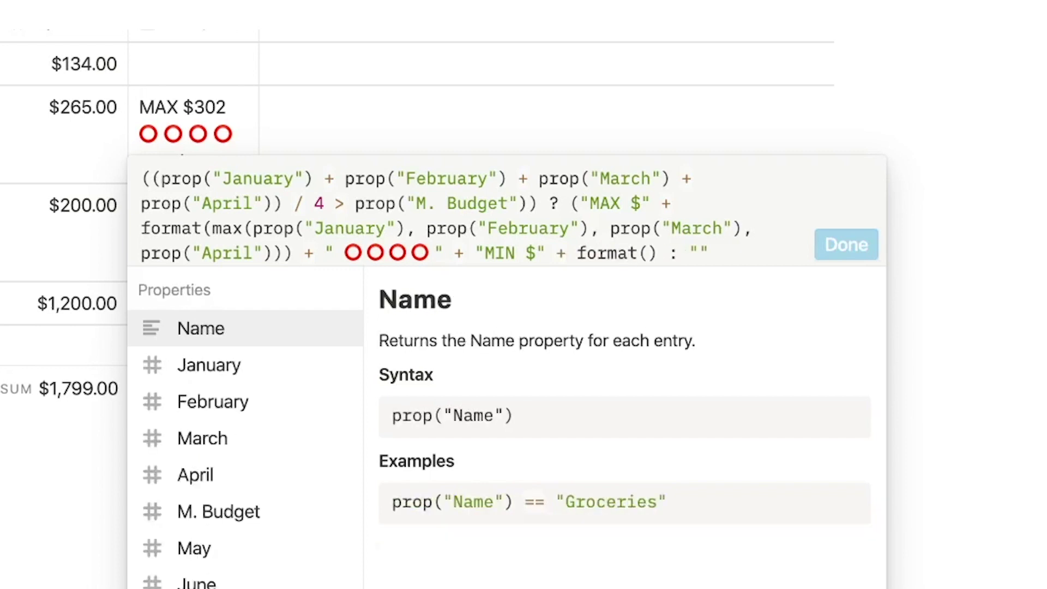
{"action": "type", "text": "min("}
{"action": "left_click", "coordinate": [227, 365]}
{"action": "type", "text": ","}
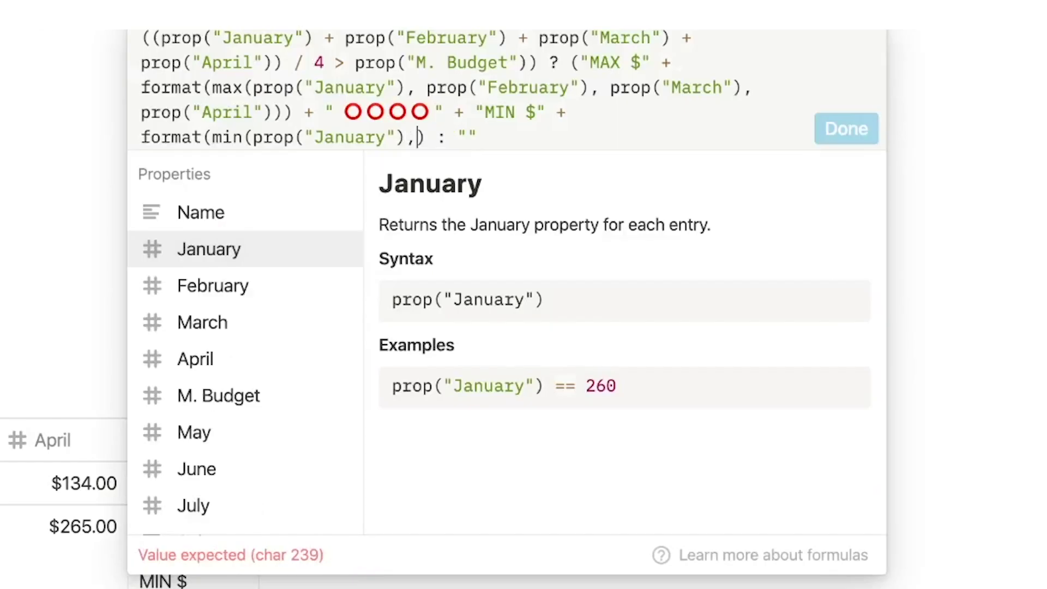
{"action": "left_click", "coordinate": [200, 299]}
{"action": "type", "text": ","}
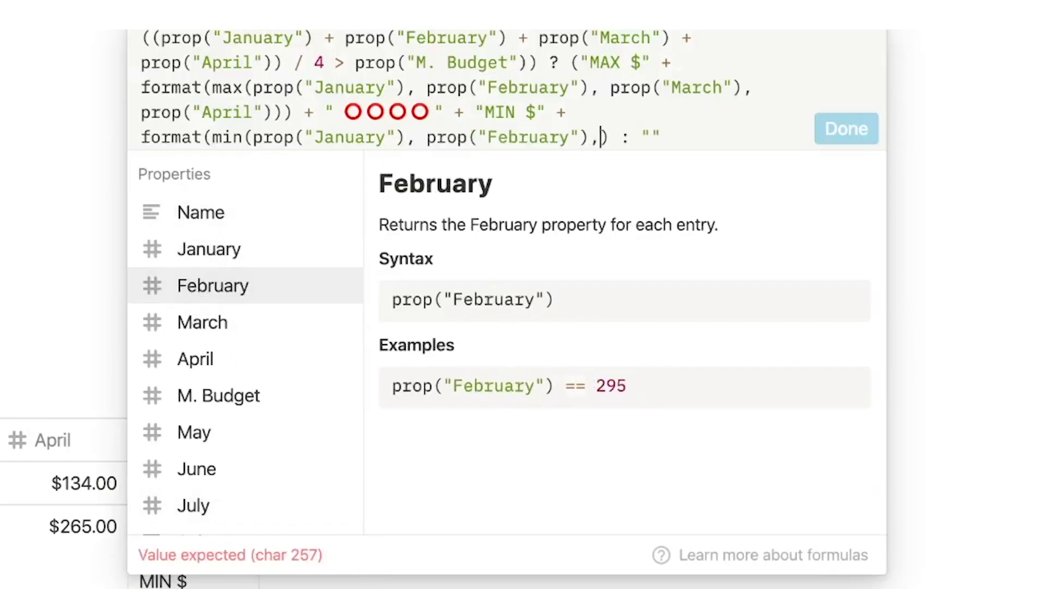
{"action": "left_click", "coordinate": [186, 323]}
{"action": "type", "text": ","}
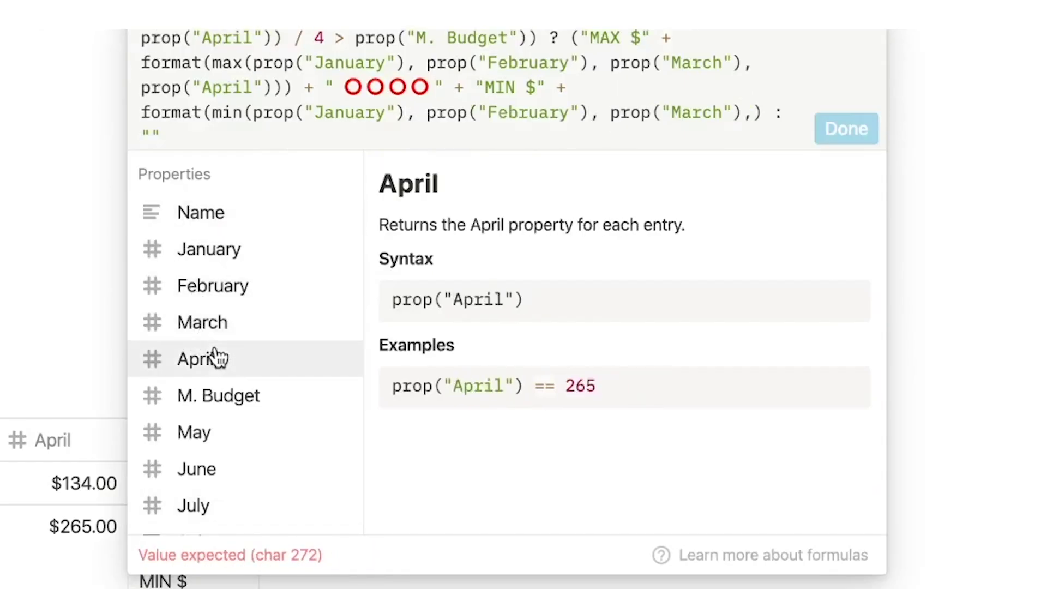
{"action": "left_click", "coordinate": [214, 362]}
{"action": "type", "text": ")))) :"}
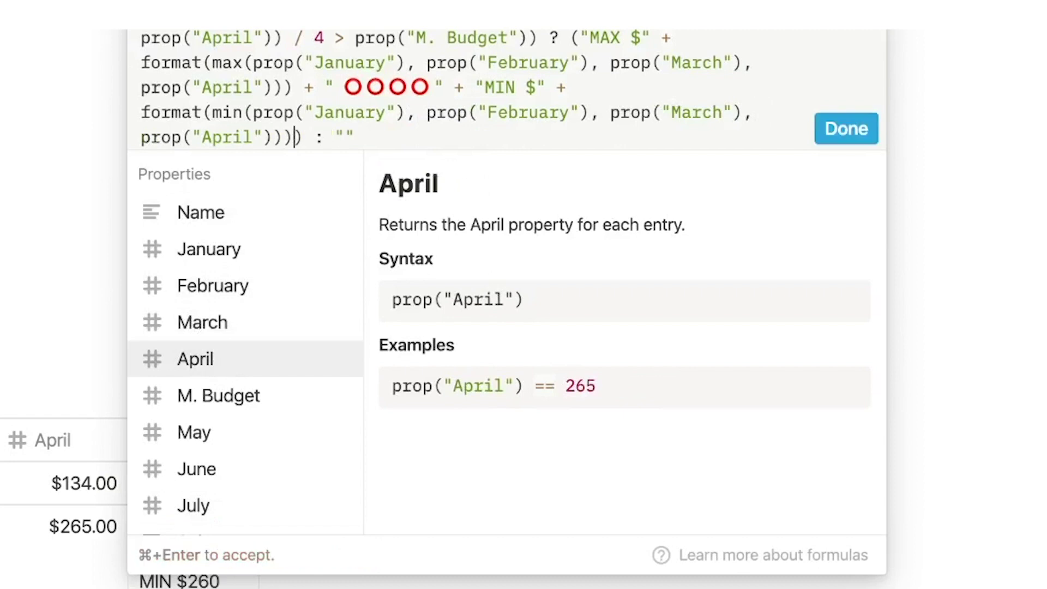
{"action": "left_click", "coordinate": [848, 131]}
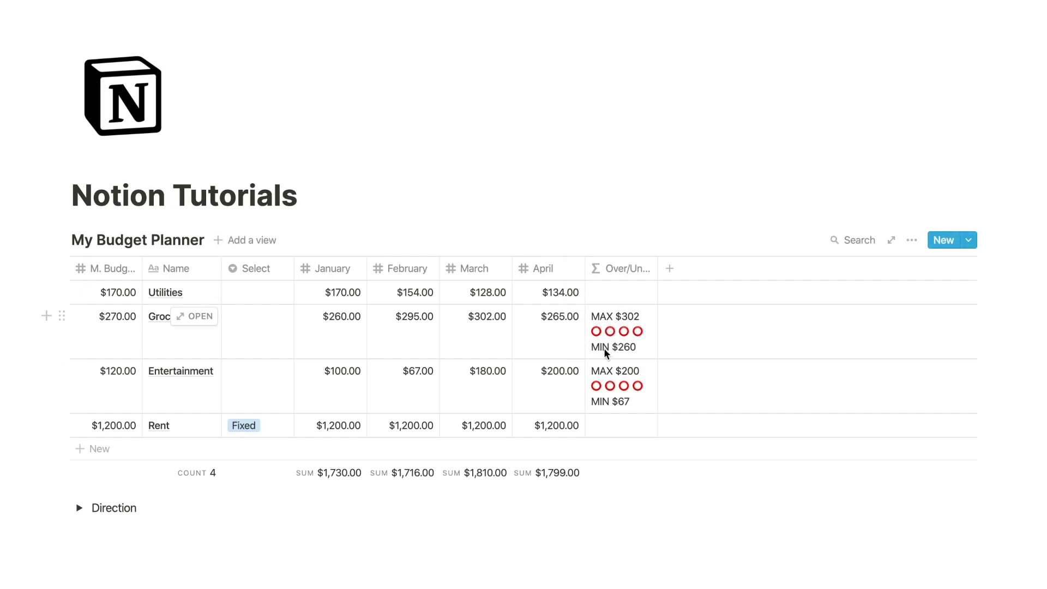
- Replace MAX with 📈 and MIN with 📉 in the Over/Under formula
{"action": "left_click", "coordinate": [605, 354]}
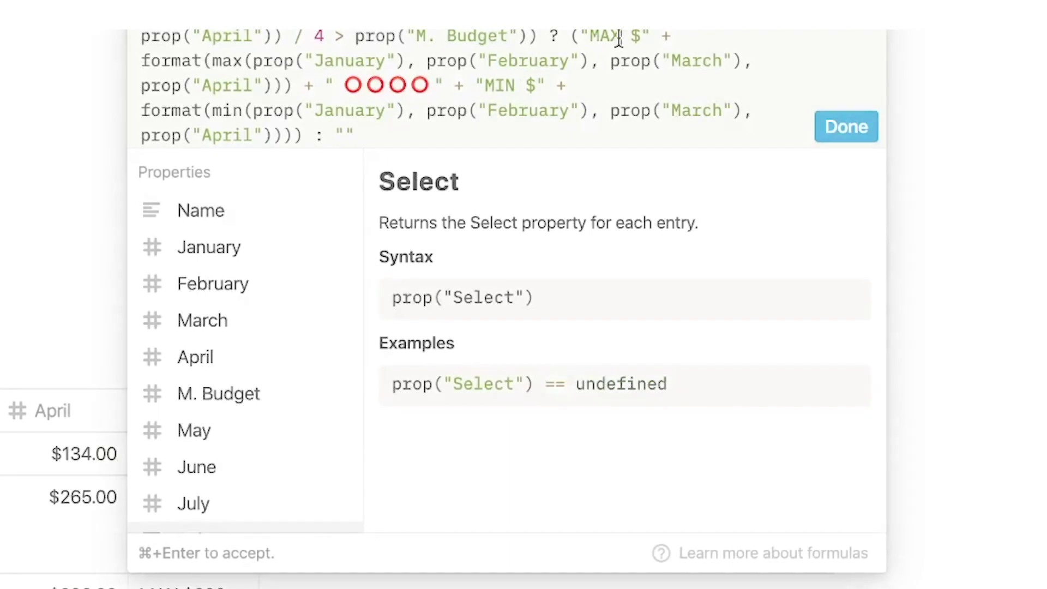
{"action": "left_click_drag", "start_coordinate": [621, 40], "coordinate": [591, 40]}
{"action": "key", "text": "BackSpace"}
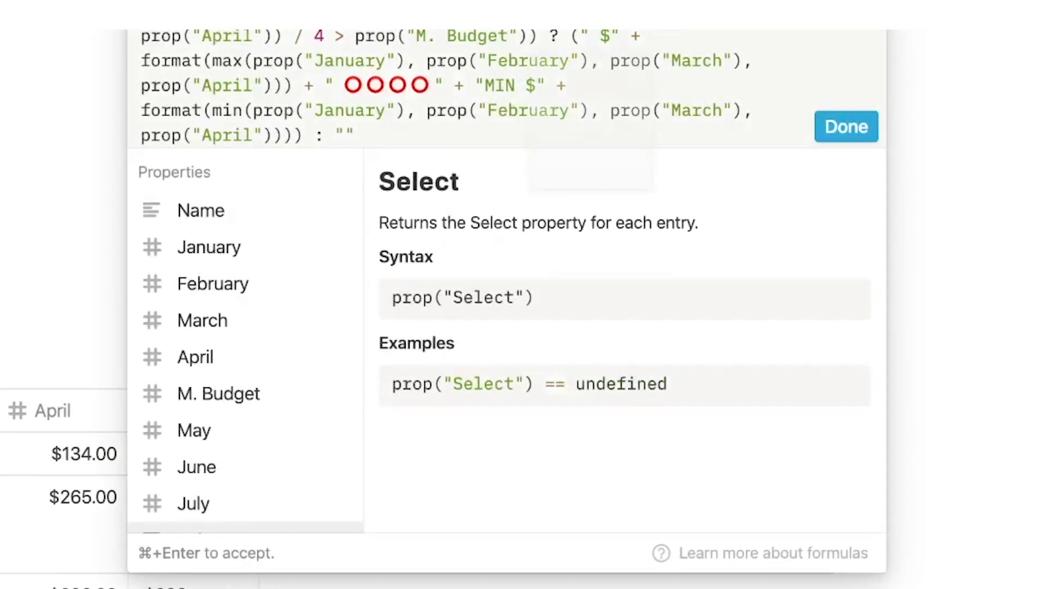
{"action": "key", "text": "ctrl+super+space"}
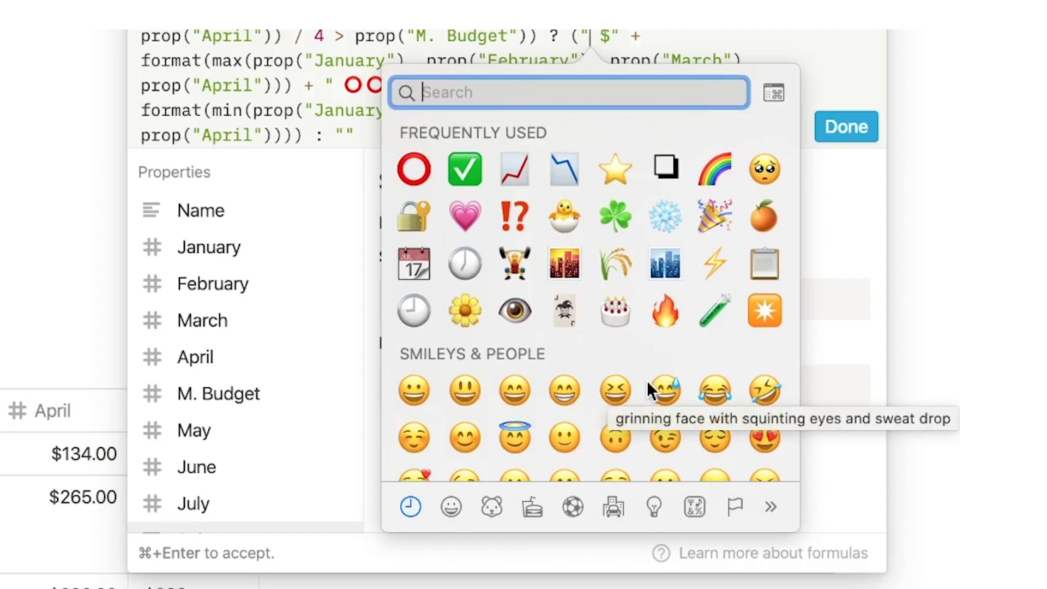
{"action": "left_click", "coordinate": [515, 171]}
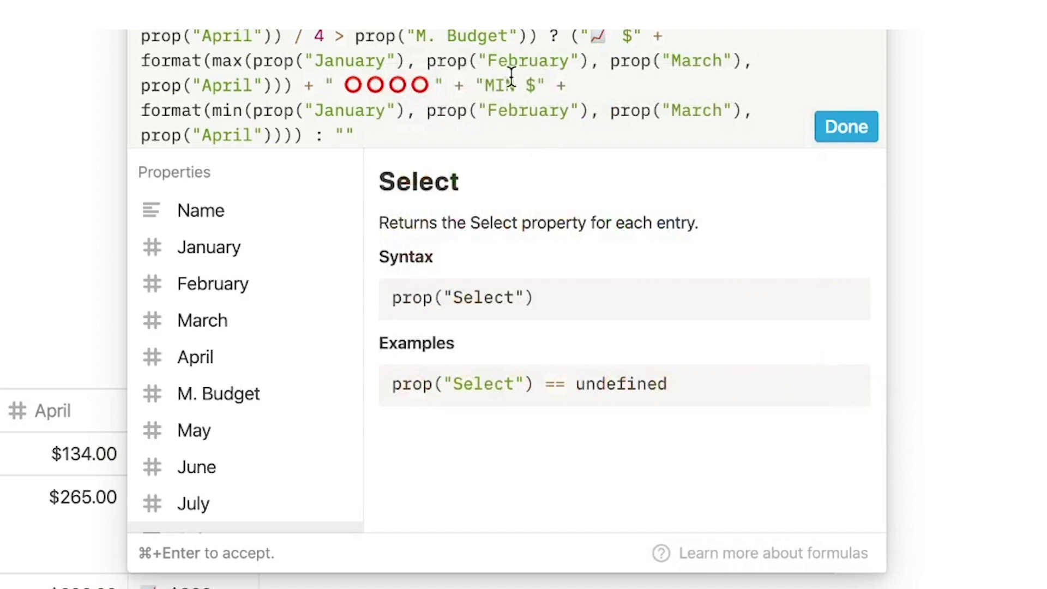
{"action": "left_click_drag", "start_coordinate": [515, 85], "coordinate": [488, 86]}
{"action": "key", "text": "BackSpace"}
{"action": "key", "text": "ctrl+super+space"}
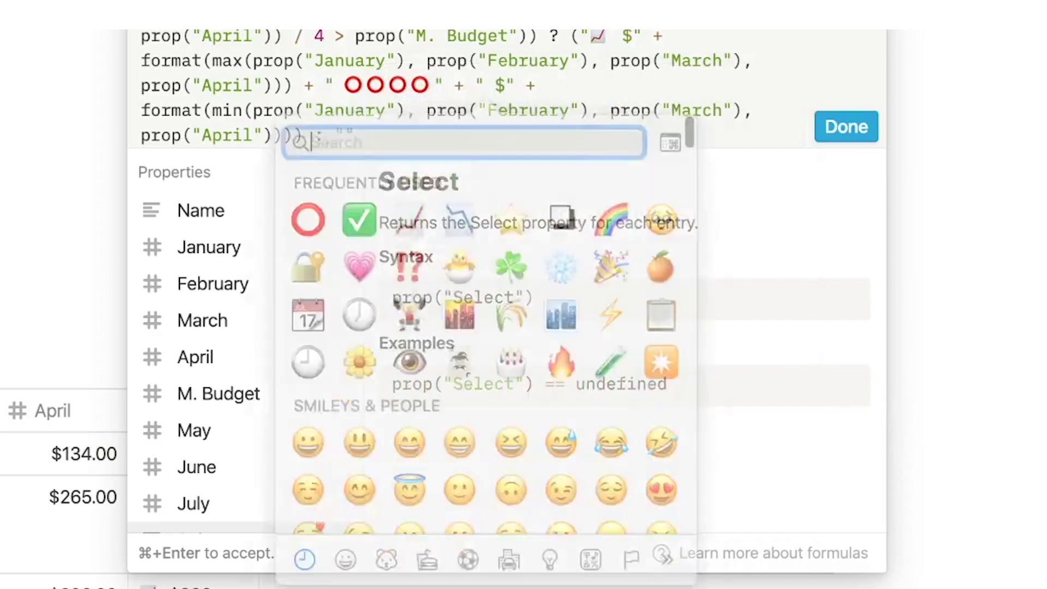
{"action": "left_click", "coordinate": [456, 226]}
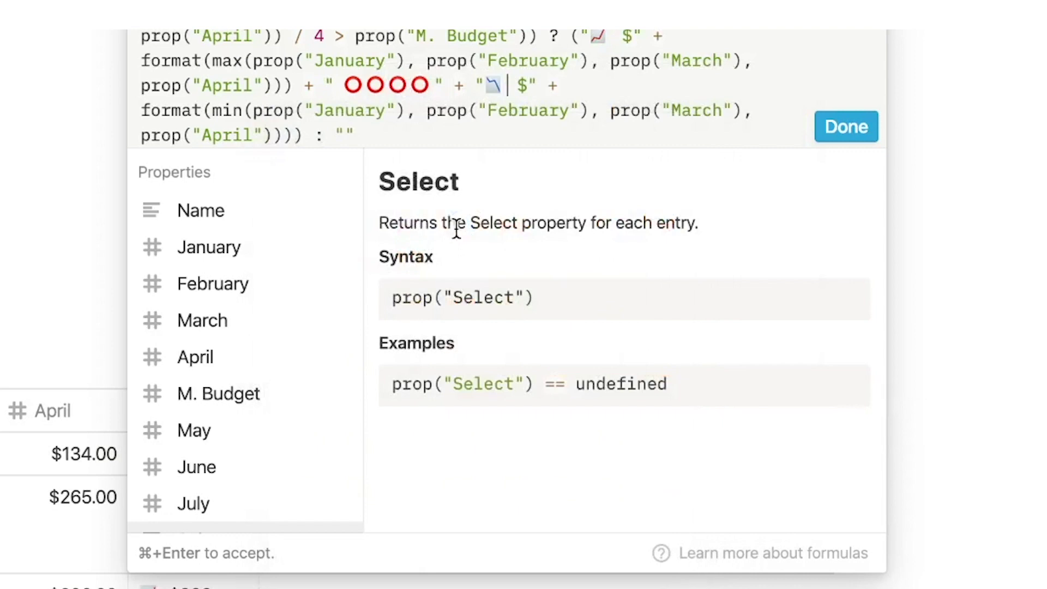
{"action": "left_click", "coordinate": [845, 140]}
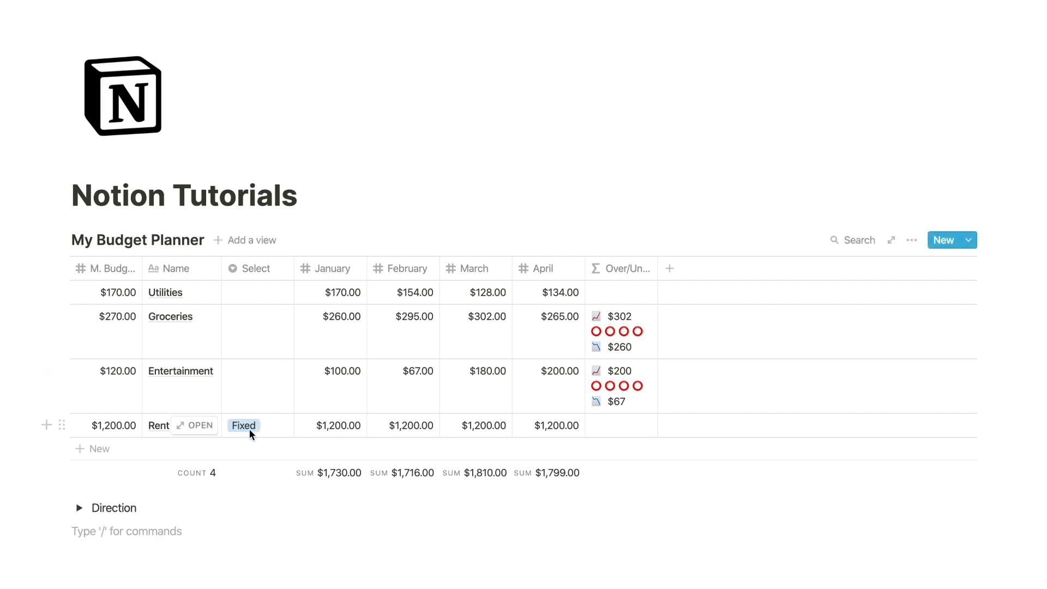
- Clear the existing Over/Under formula so the column is empty
{"action": "left_click", "coordinate": [638, 332]}
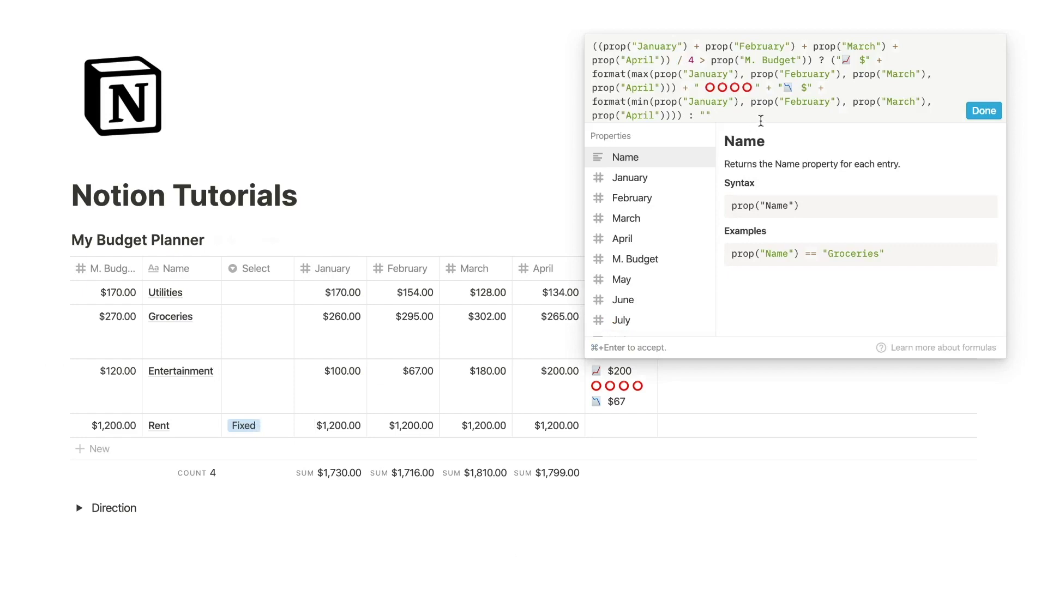
{"action": "left_click_drag", "start_coordinate": [716, 116], "coordinate": [581, 50]}
{"action": "key", "text": "BackSpace"}
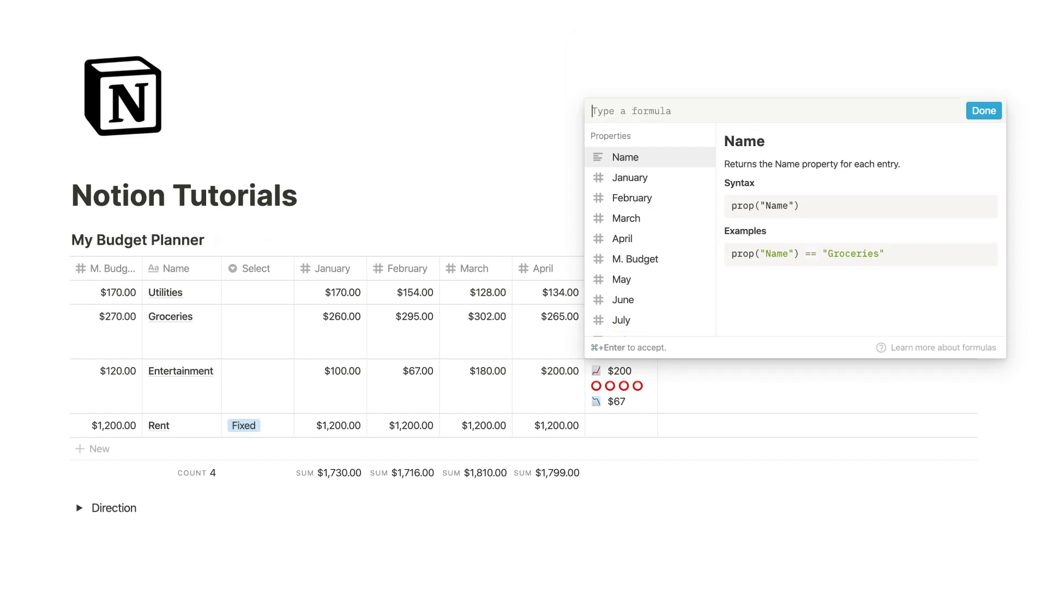
{"action": "left_click", "coordinate": [986, 109]}
- Start an if branch: Select empty and January–April average greater than M. Budget
{"action": "type", "text": "i"}
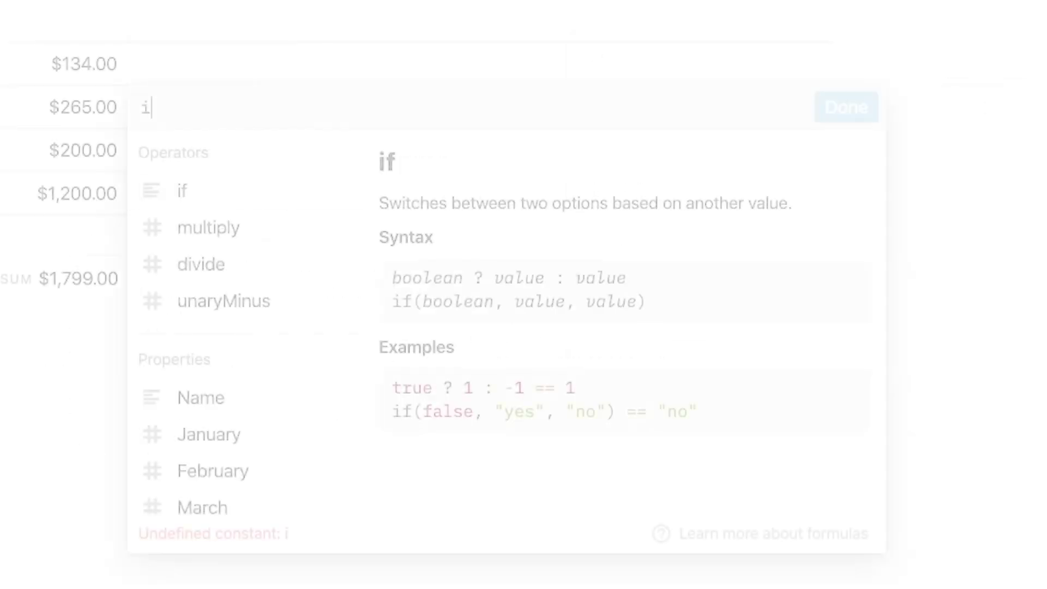
{"action": "type", "text": "f(empty"}
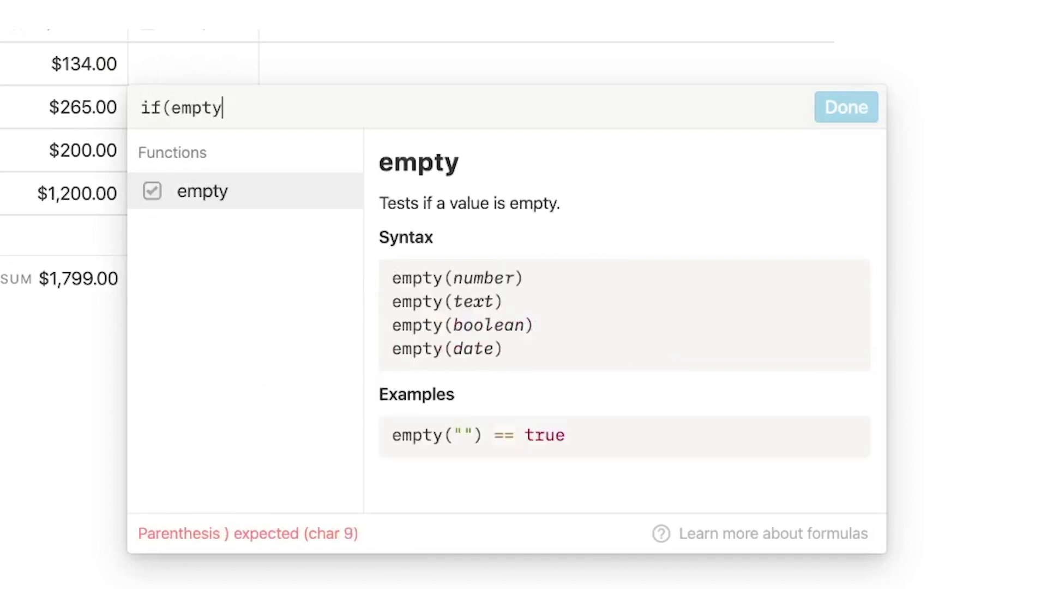
{"action": "type", "text": "(prop"}
{"action": "scroll", "coordinate": [283, 418], "scroll_direction": "down", "scroll_amount": 3}
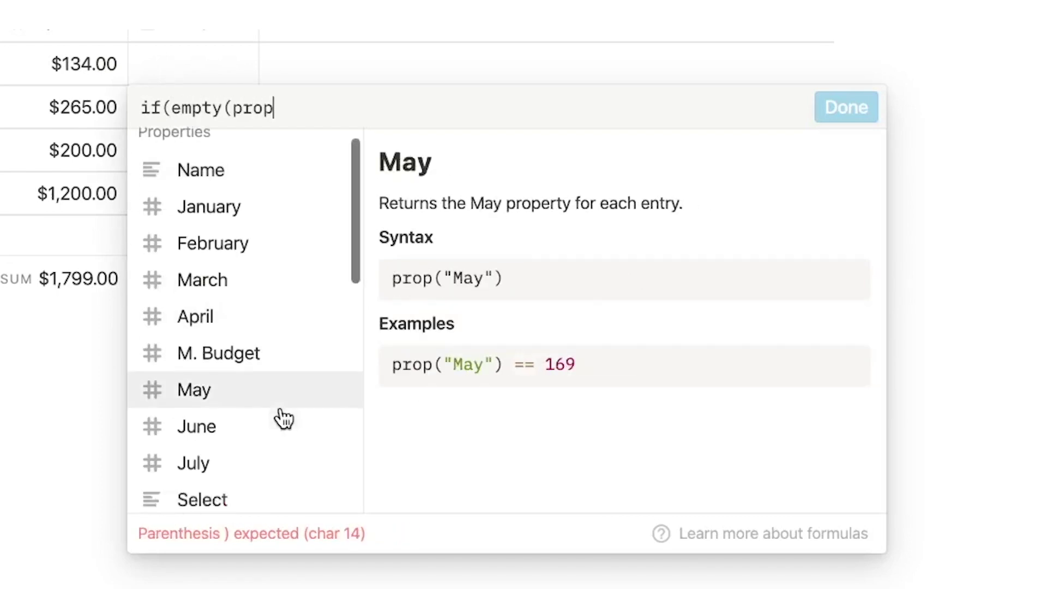
{"action": "left_click", "coordinate": [256, 392]}
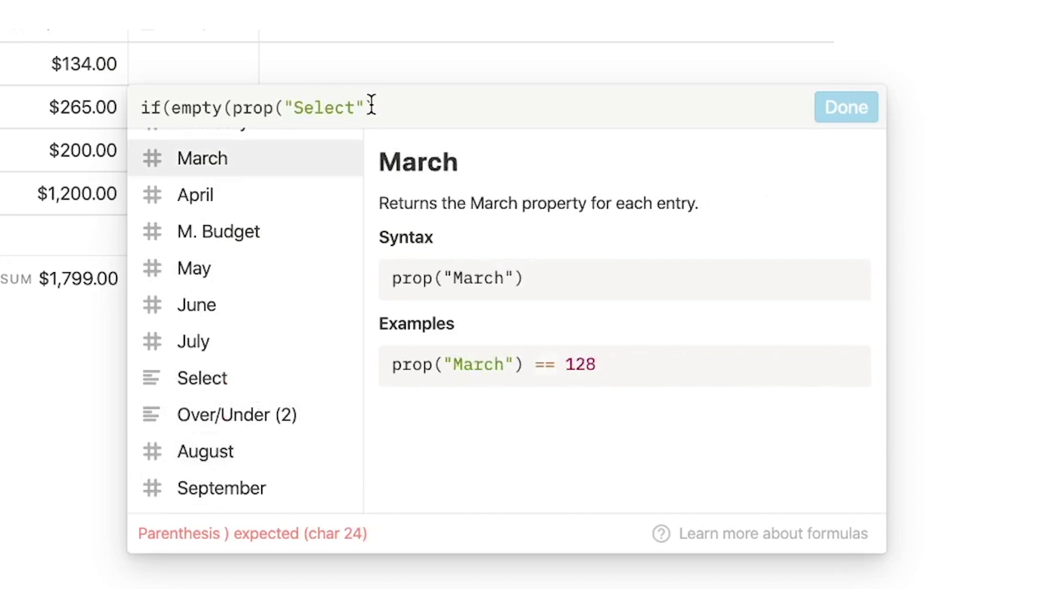
{"action": "type", "text": ") and "}
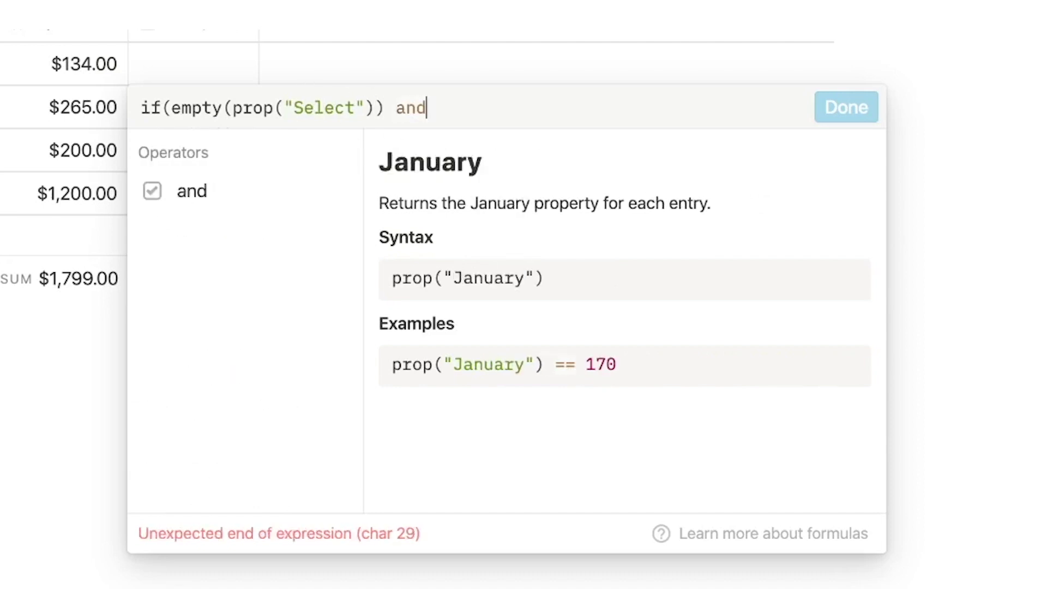
{"action": "type", "text": "(prop"}
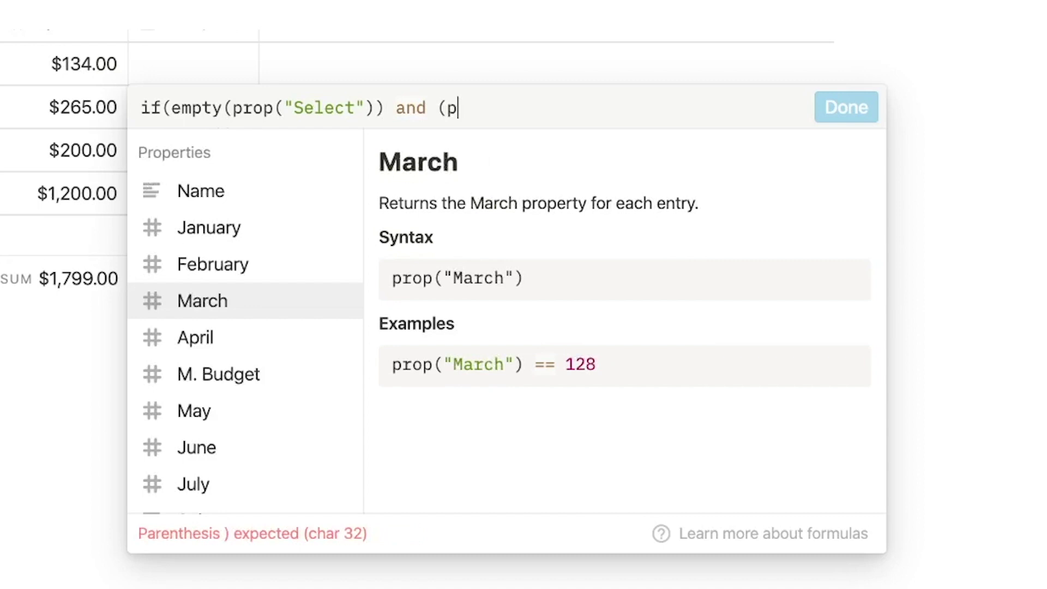
{"action": "left_click", "coordinate": [281, 230]}
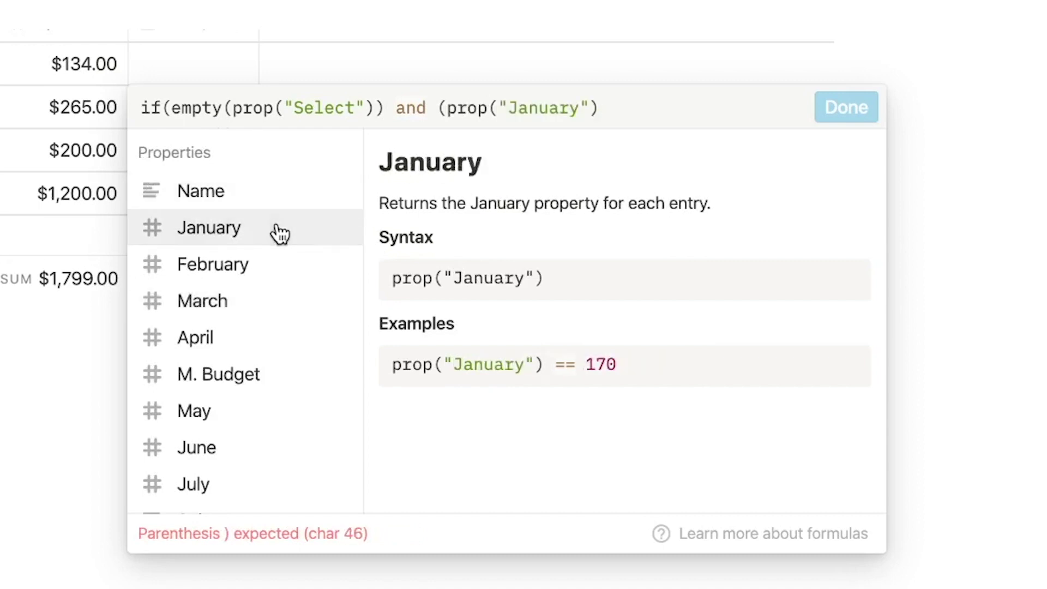
{"action": "type", "text": "+"}
{"action": "left_click", "coordinate": [221, 269]}
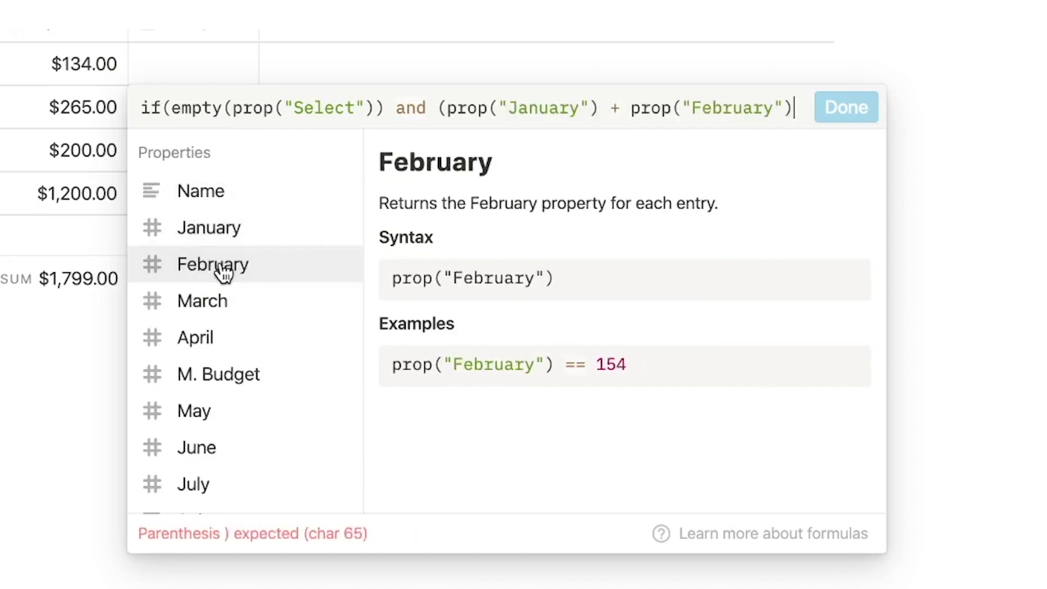
{"action": "type", "text": "+"}
{"action": "left_click", "coordinate": [241, 323]}
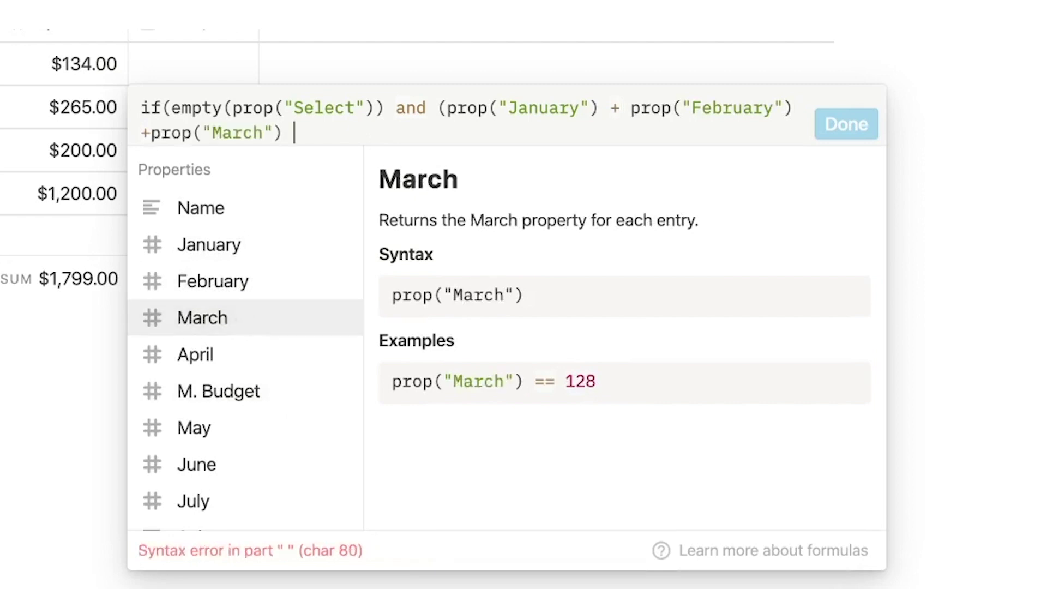
{"action": "type", "text": "+"}
{"action": "left_click", "coordinate": [247, 361]}
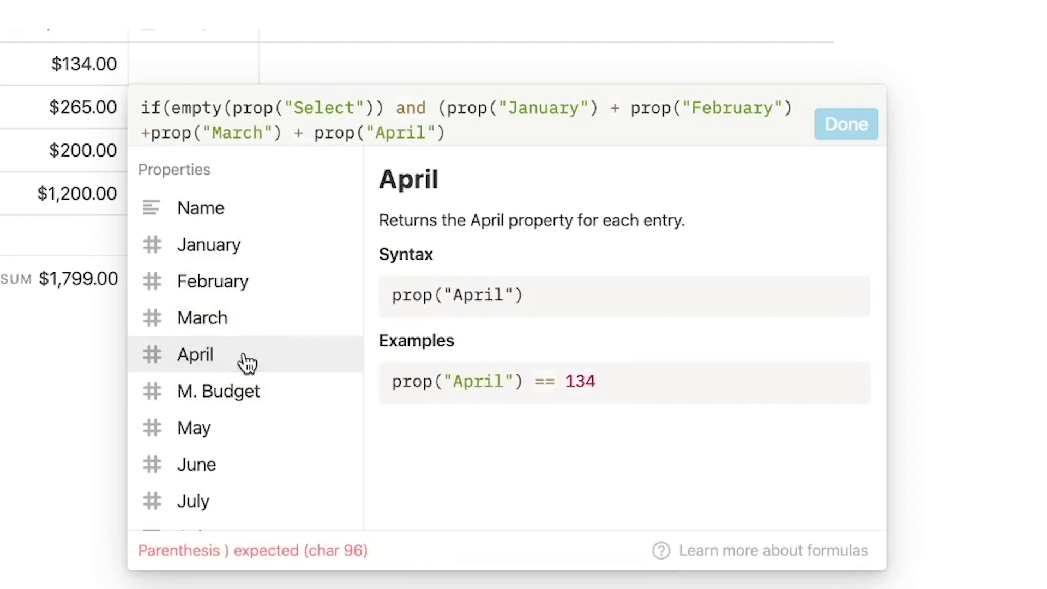
{"action": "type", "text": ") / 4 "}
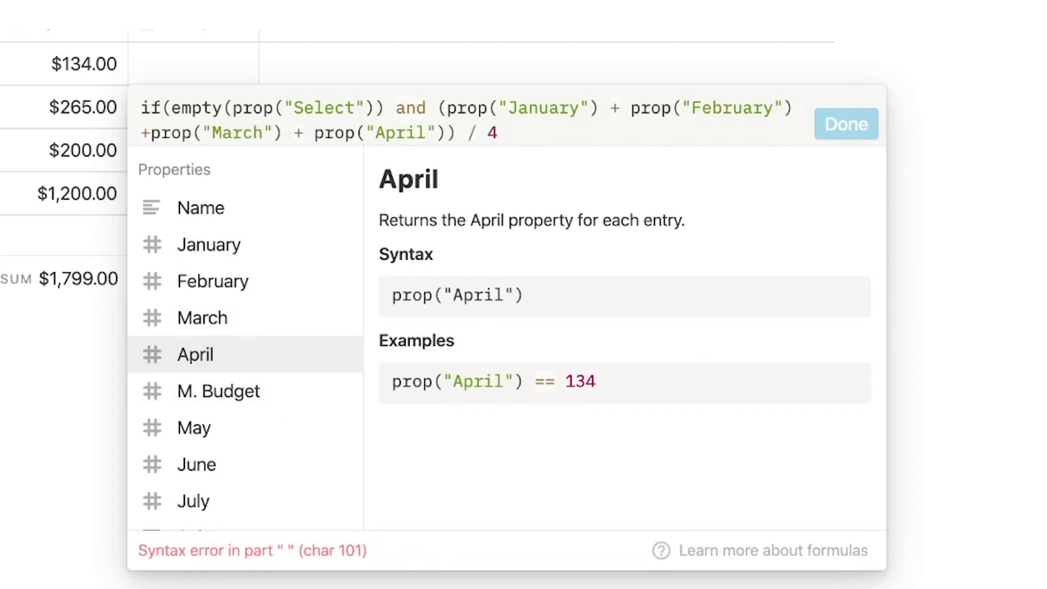
{"action": "type", "text": "> prop"}
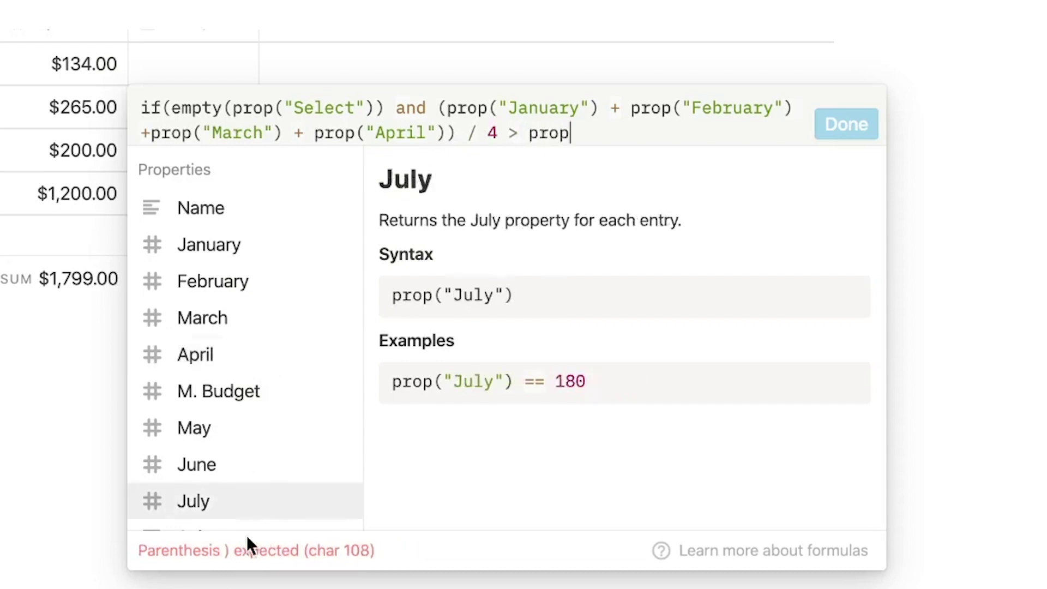
{"action": "left_click", "coordinate": [240, 401]}
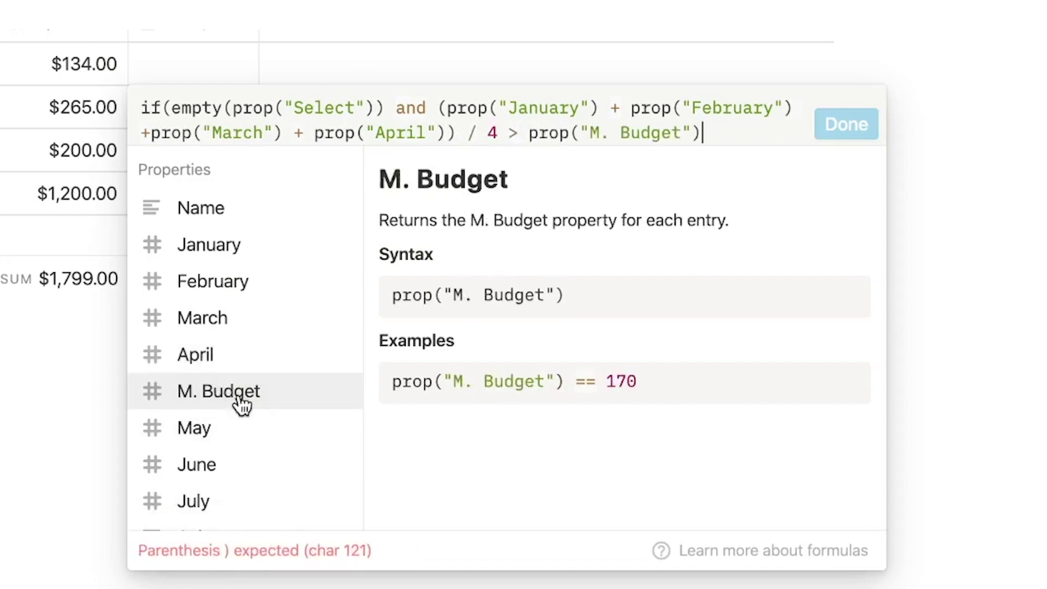
{"action": "type", "text": ", \""}
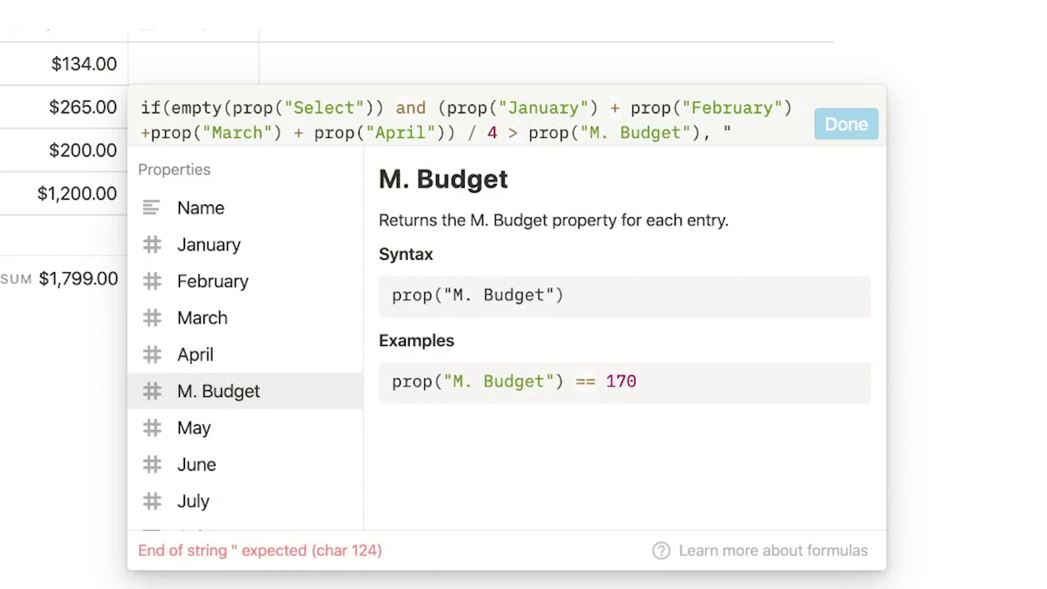
- Return 📈 $ followed by the formatted maximum of January, February, March and April
{"action": "key", "text": "ctrl+super+space"}
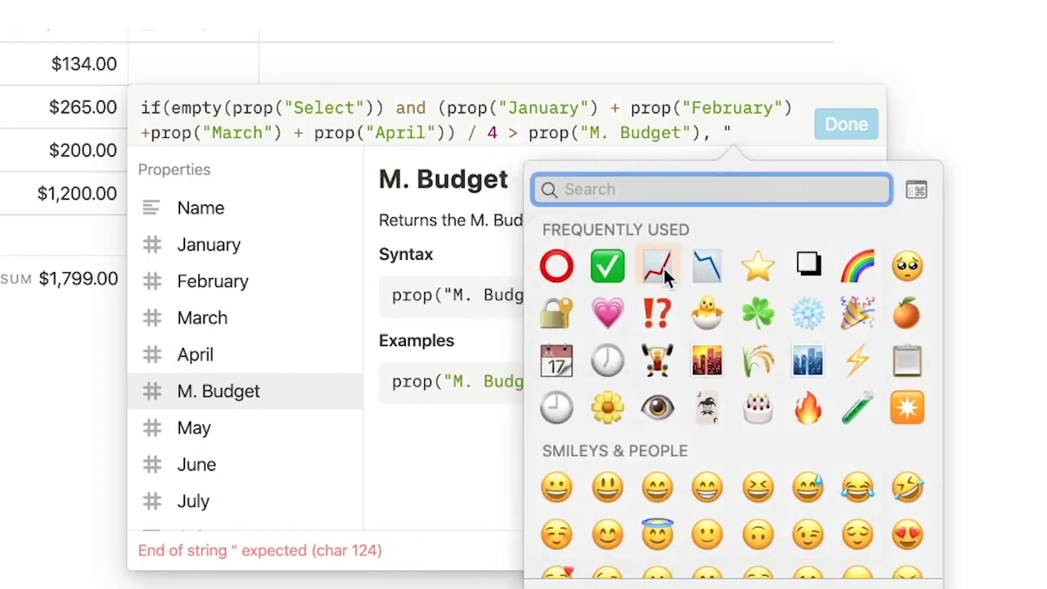
{"action": "left_click", "coordinate": [663, 267]}
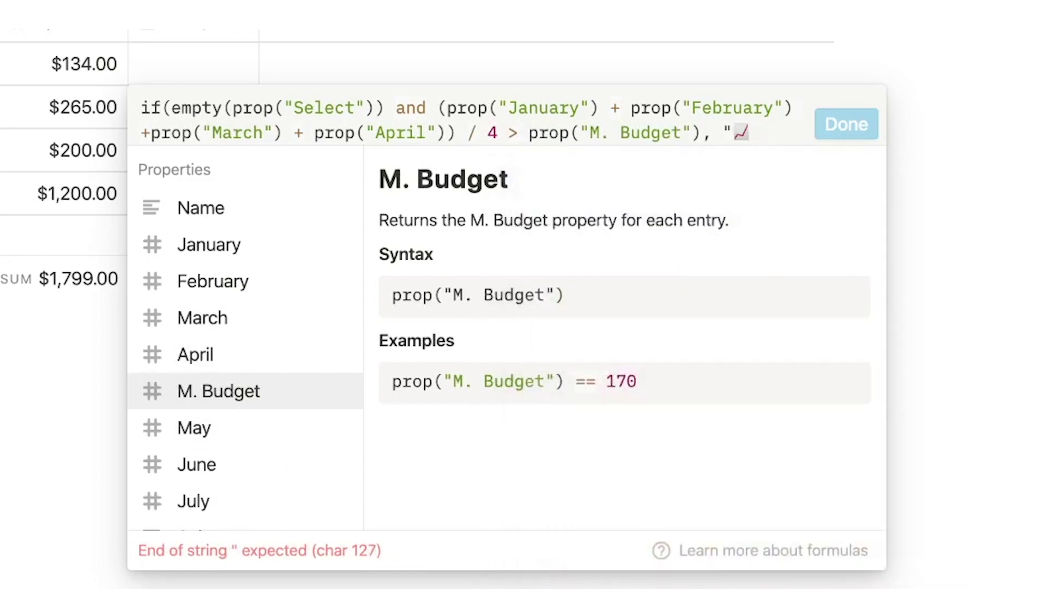
{"action": "type", "text": "$\" + "}
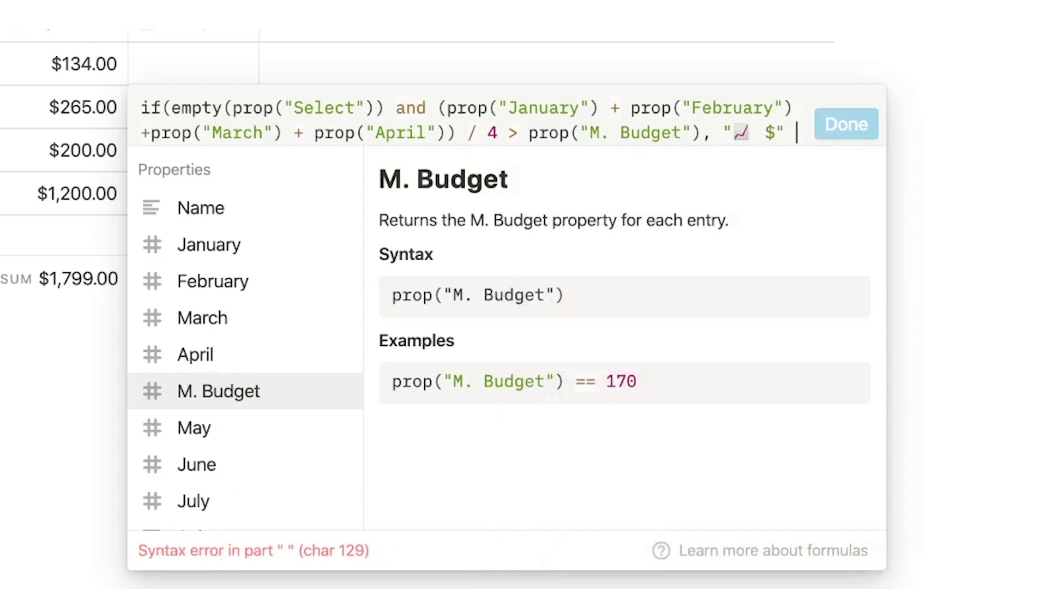
{"action": "type", "text": "format("}
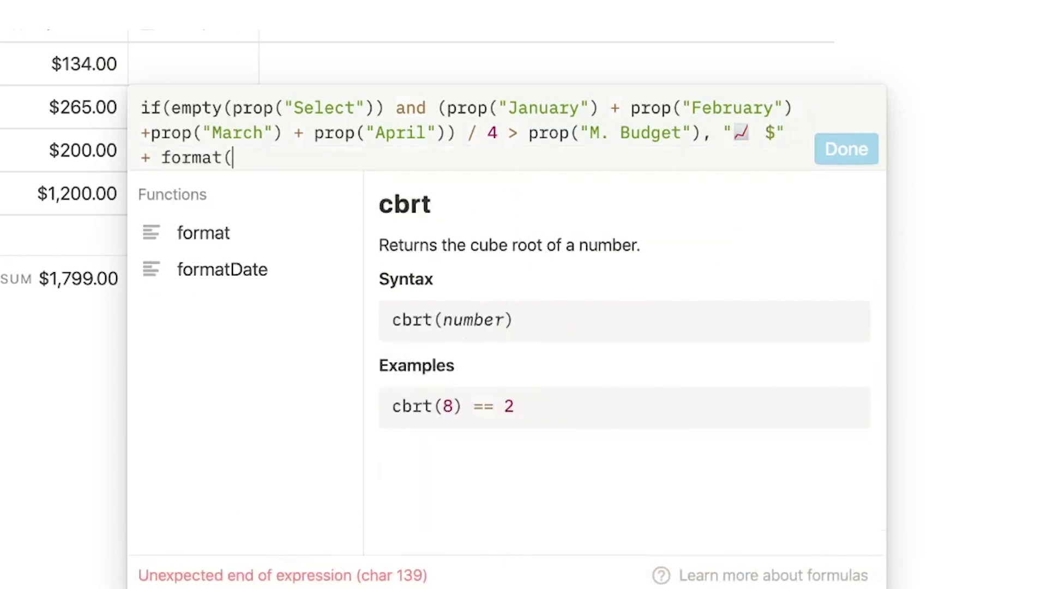
{"action": "type", "text": "max("}
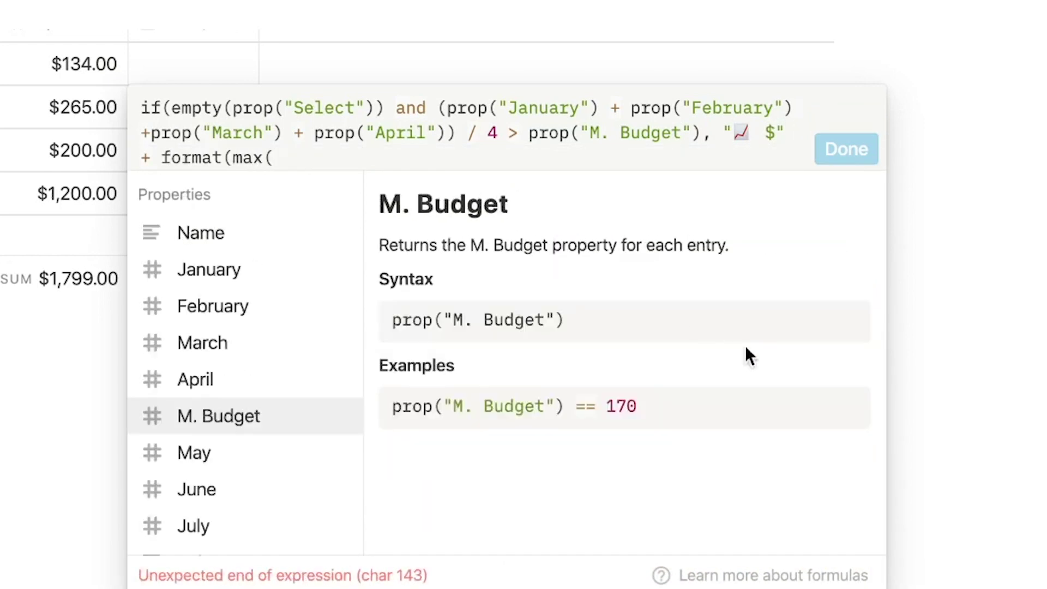
{"action": "left_click", "coordinate": [273, 281]}
{"action": "type", "text": ","}
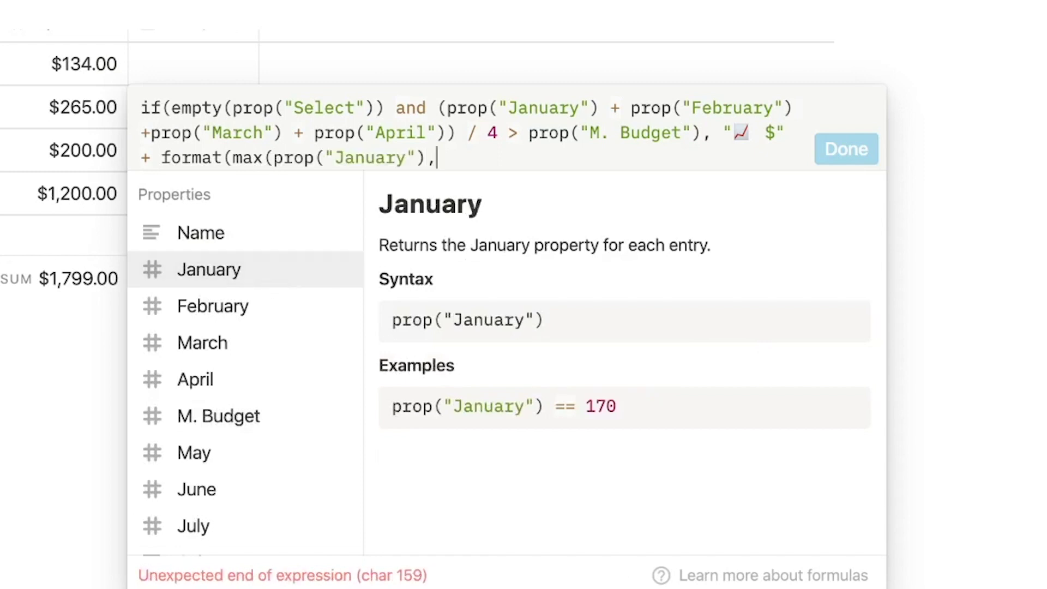
{"action": "left_click", "coordinate": [246, 303]}
{"action": "type", "text": ","}
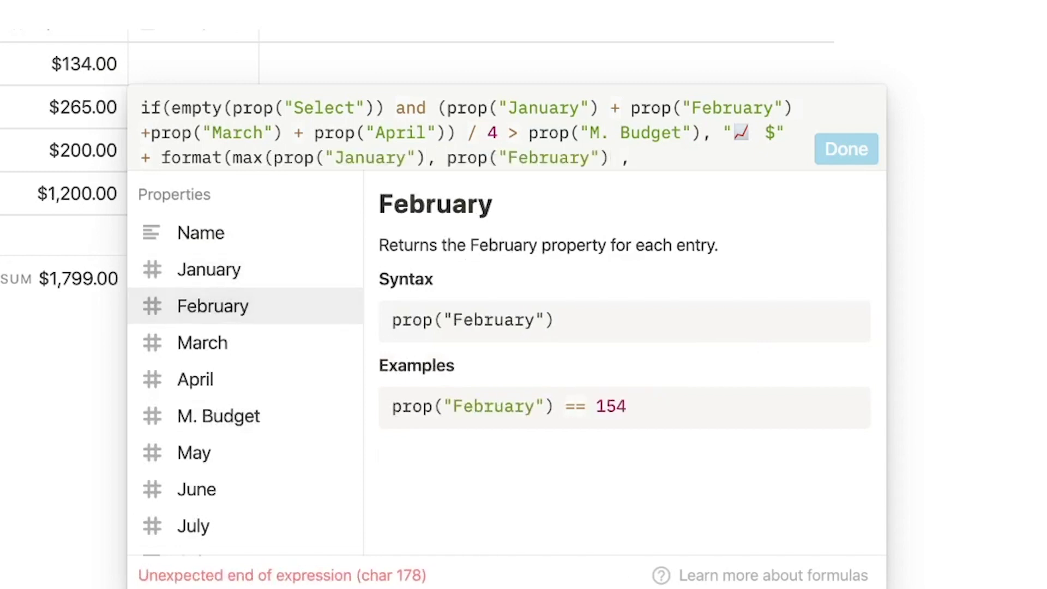
{"action": "key", "text": "BackSpace"}
{"action": "key", "text": "BackSpace"}
{"action": "type", "text": ","}
{"action": "left_click", "coordinate": [217, 341]}
{"action": "type", "text": ","}
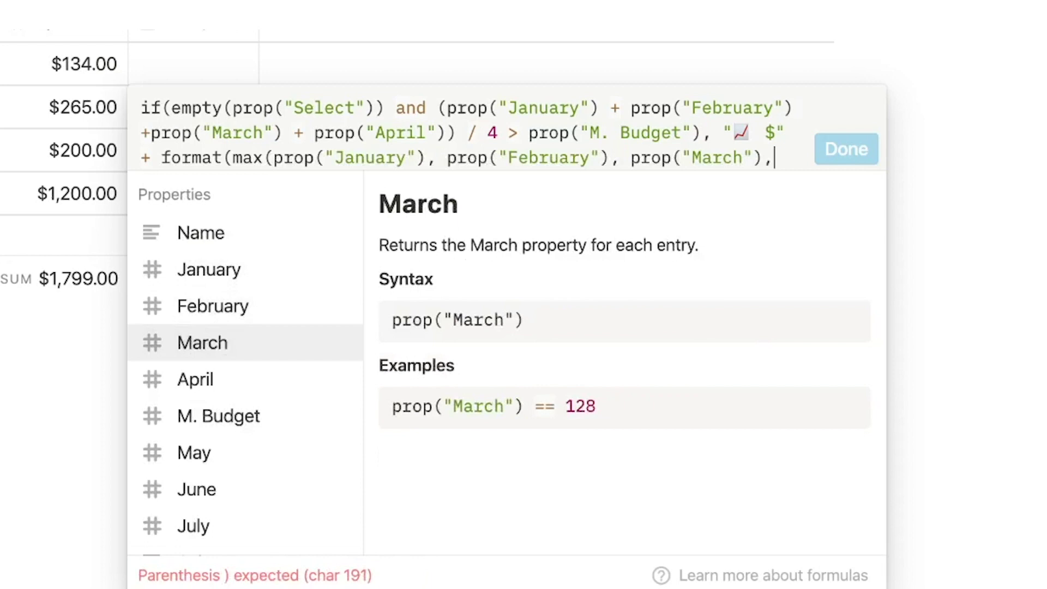
{"action": "left_click", "coordinate": [215, 371]}
{"action": "type", "text": ")"}
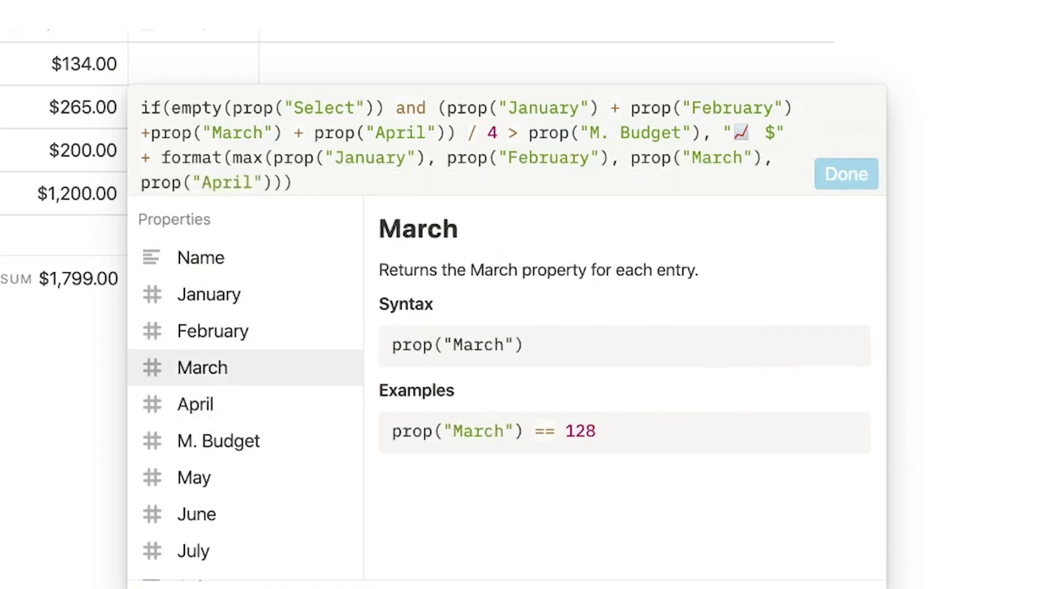
{"action": "type", "text": " + \""}
- Append four red circle emojis ⭕⭕⭕⭕ to the result
{"action": "key", "text": "ctrl+super+space"}
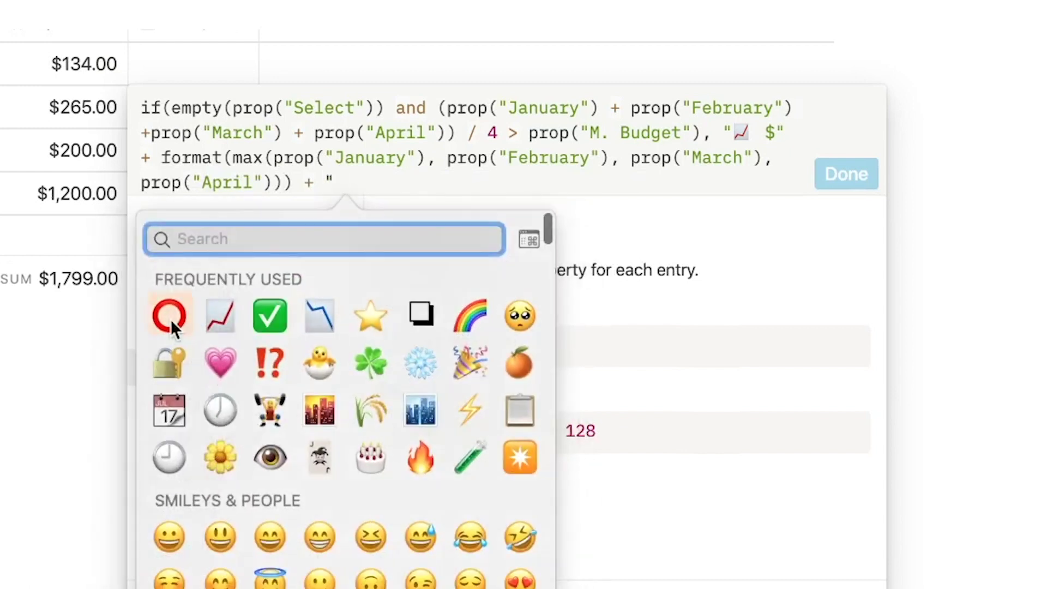
{"action": "key", "text": "Escape"}
{"action": "type", "text": "⭕"}
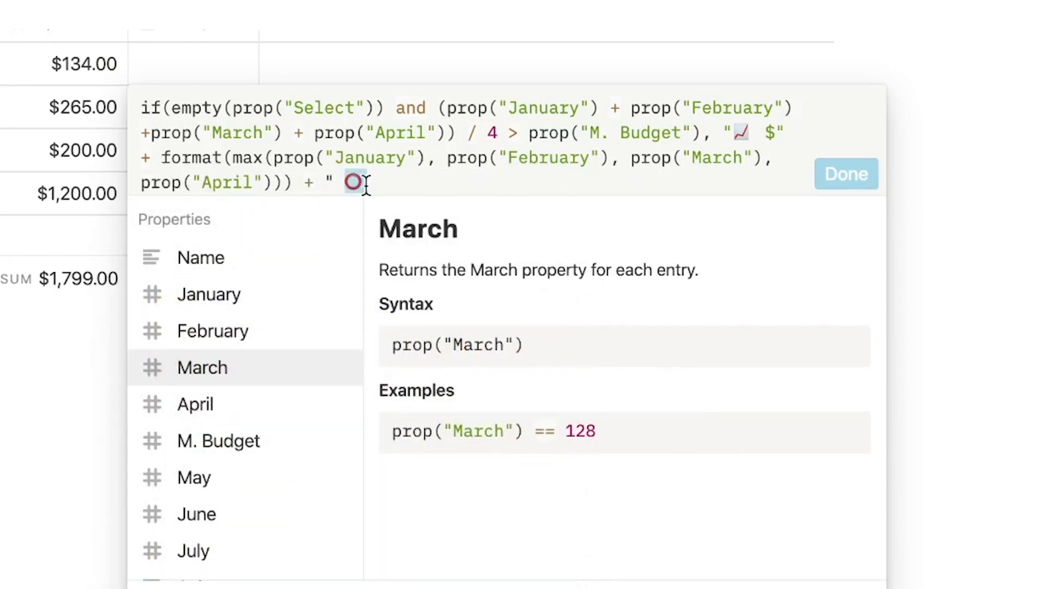
{"action": "type", "text": "⭕"}
{"action": "type", "text": "⭕"}
{"action": "type", "text": "⭕"}
{"action": "type", "text": "\""}
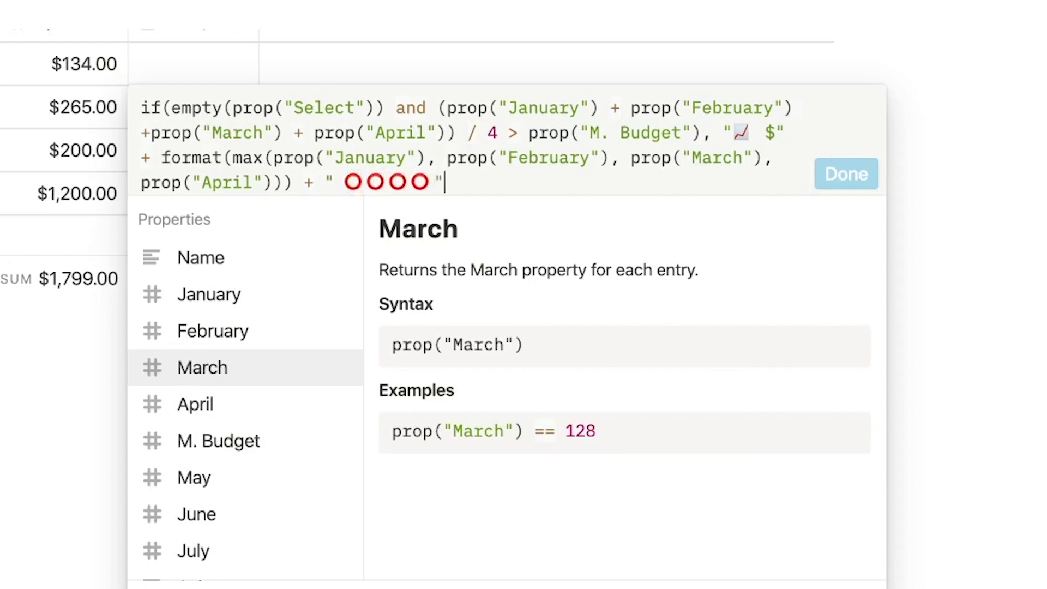
{"action": "type", "text": " + \""}
- Add 📉 $ with the formatted minimum of January, February, March and April
{"action": "key", "text": "ctrl+super+space"}
{"action": "left_click", "coordinate": [360, 315]}
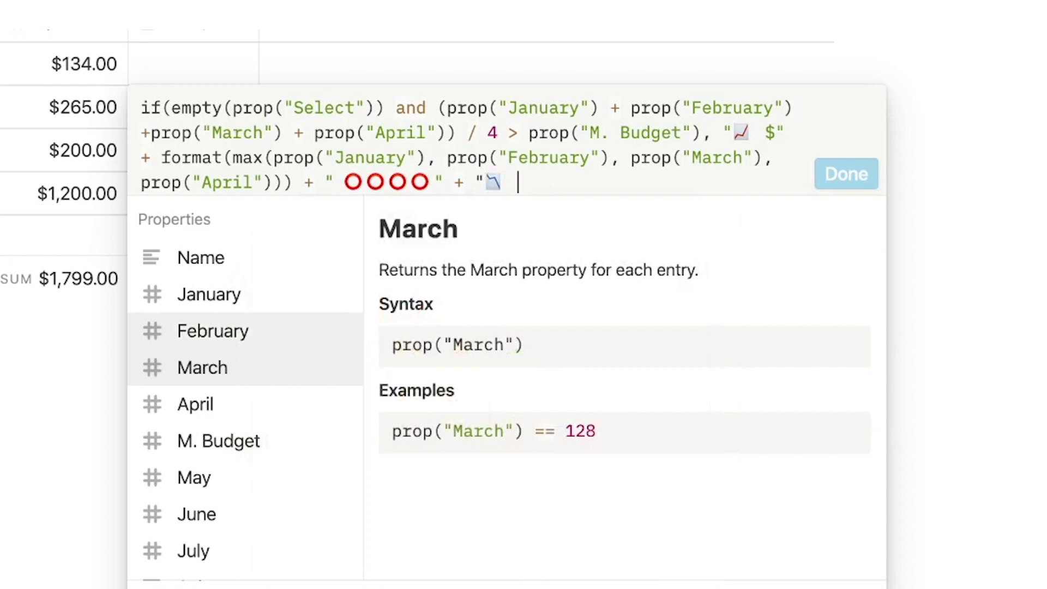
{"action": "type", "text": "$\" + forma"}
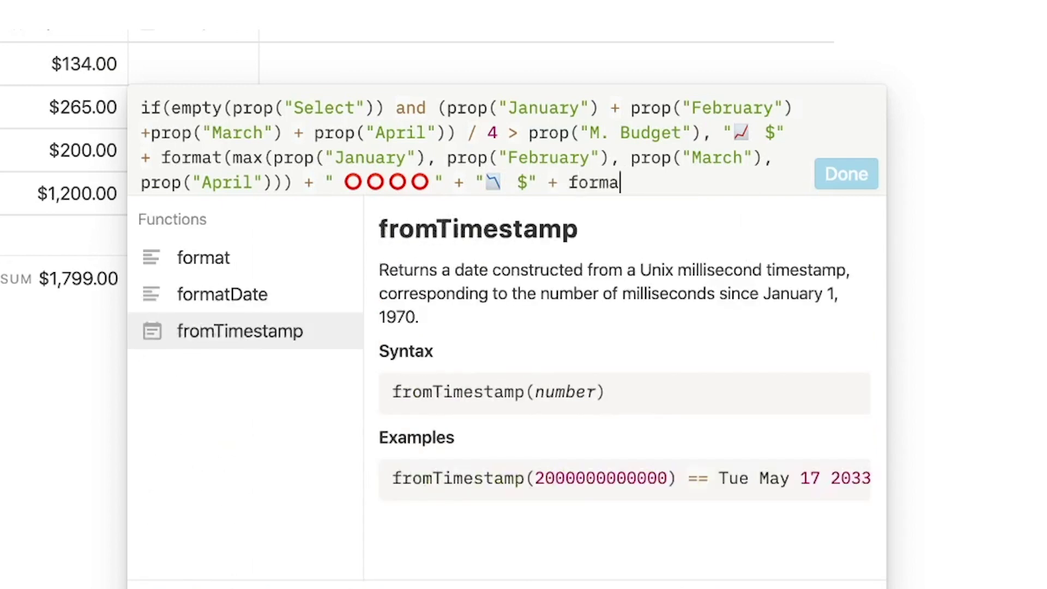
{"action": "type", "text": "t(min(p"}
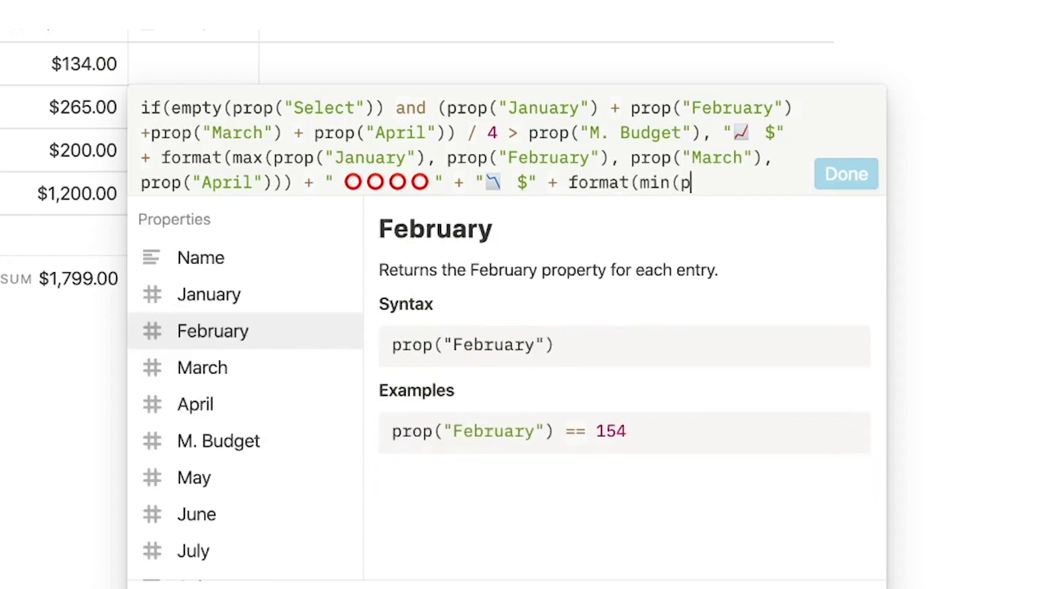
{"action": "key", "text": "BackSpace"}
{"action": "left_click", "coordinate": [227, 303]}
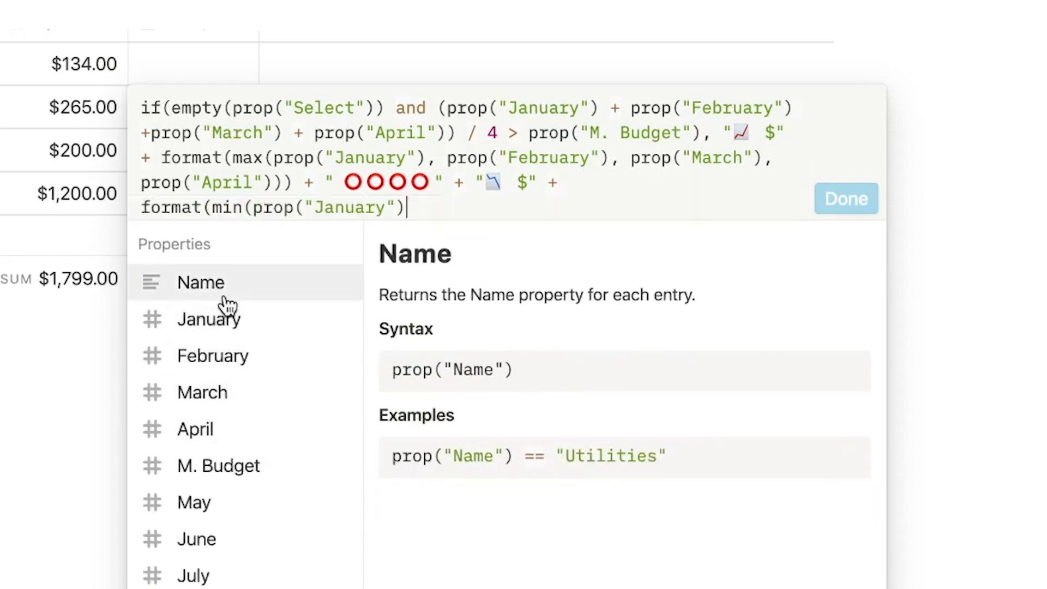
{"action": "type", "text": ","}
{"action": "left_click", "coordinate": [211, 367]}
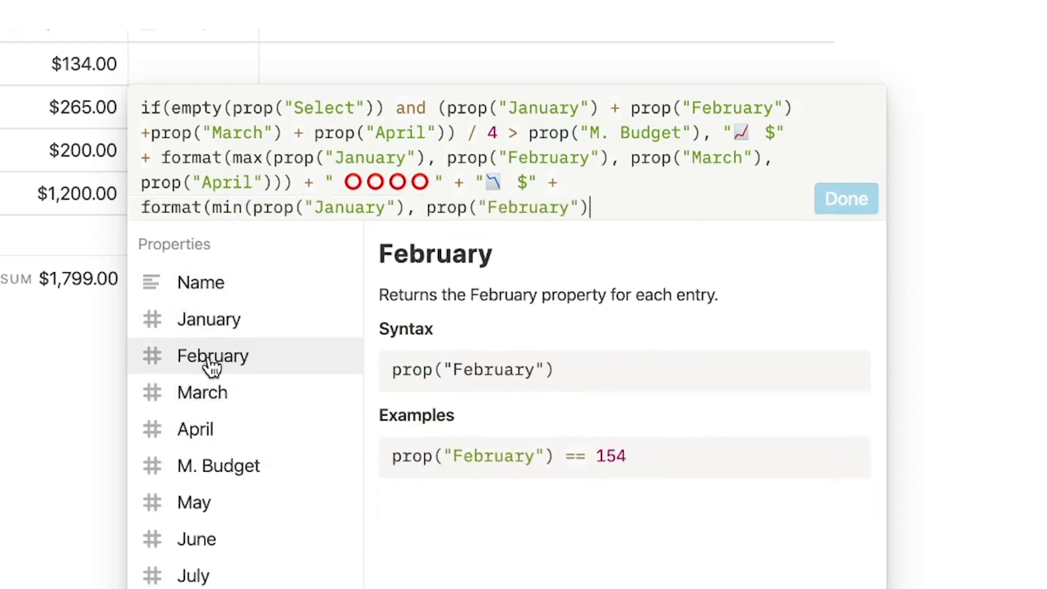
{"action": "type", "text": ","}
{"action": "left_click", "coordinate": [226, 401]}
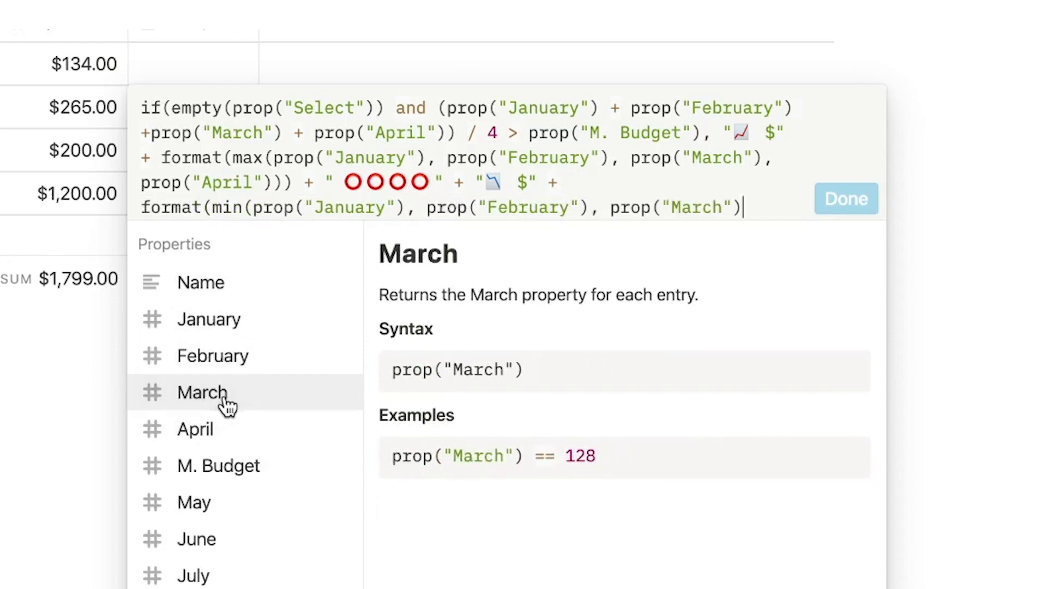
{"action": "type", "text": ","}
{"action": "left_click", "coordinate": [224, 433]}
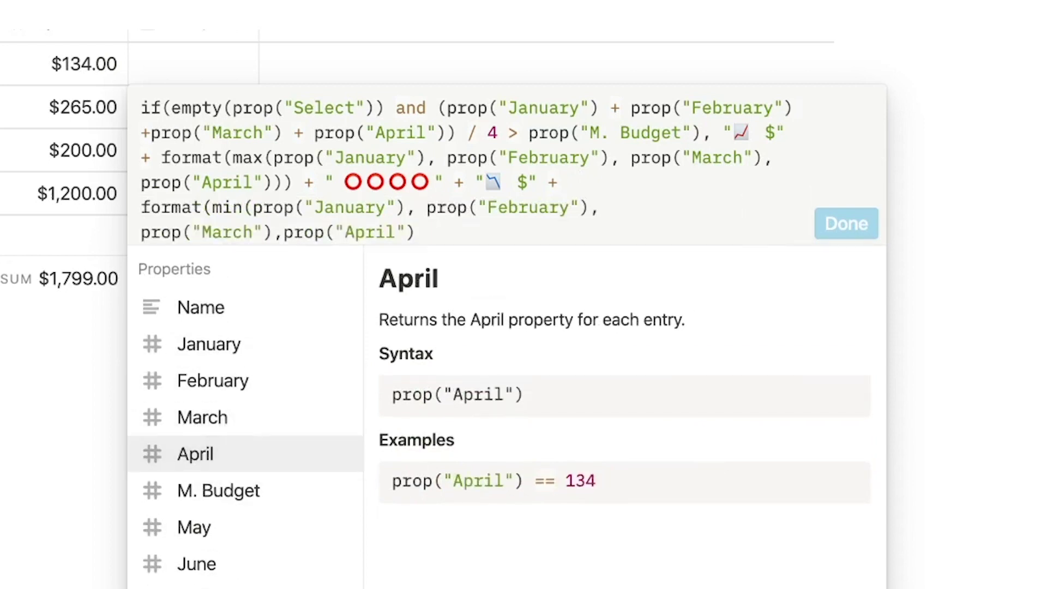
{"action": "type", "text": "),"}
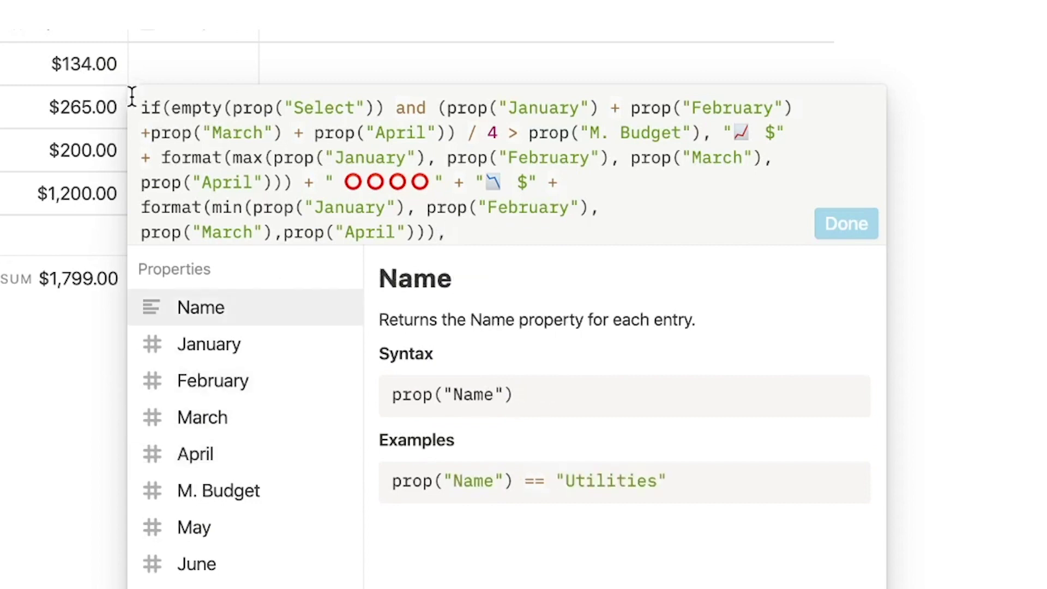
- Duplicate the over-budget branch after a comma and change its > comparison to <
{"action": "left_click_drag", "start_coordinate": [141, 107], "coordinate": [433, 231]}
{"action": "key", "text": "ctrl+c"}
{"action": "left_click", "coordinate": [509, 236]}
{"action": "key", "text": "ctrl+v"}
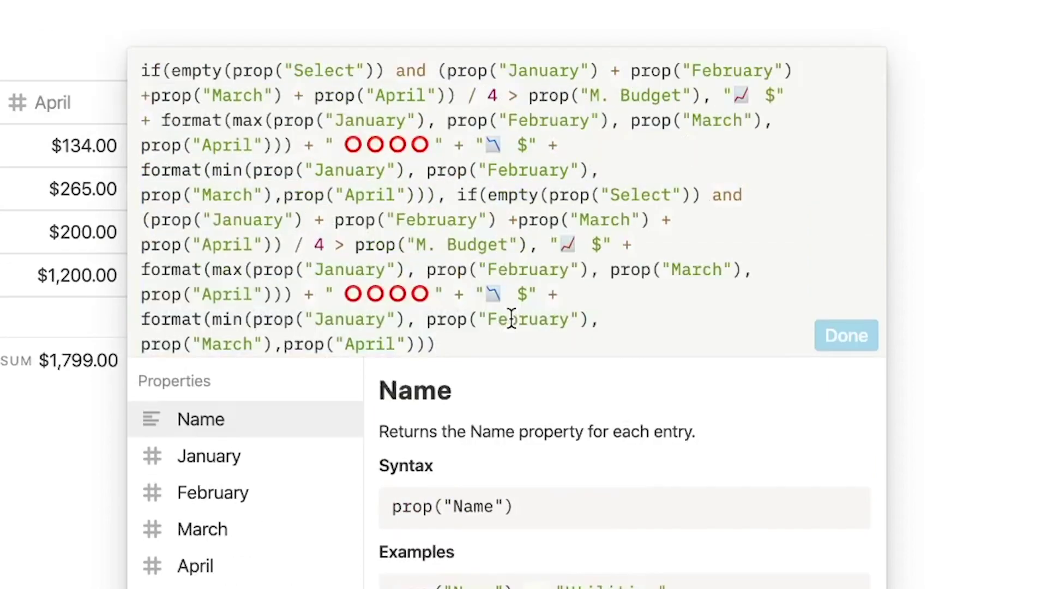
{"action": "left_click", "coordinate": [343, 248]}
{"action": "key", "text": "BackSpace"}
{"action": "type", "text": "<"}
- Replace the copy's four red circles with four ✅ check mark emojis
{"action": "left_click_drag", "start_coordinate": [429, 294], "coordinate": [345, 294]}
{"action": "key", "text": "BackSpace"}
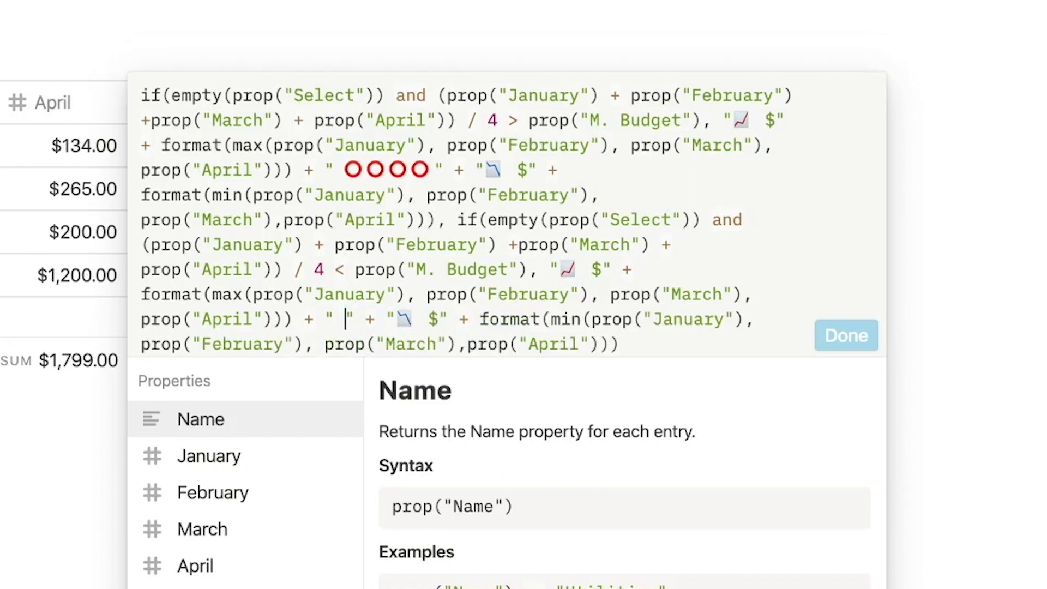
{"action": "key", "text": "ctrl+super+space"}
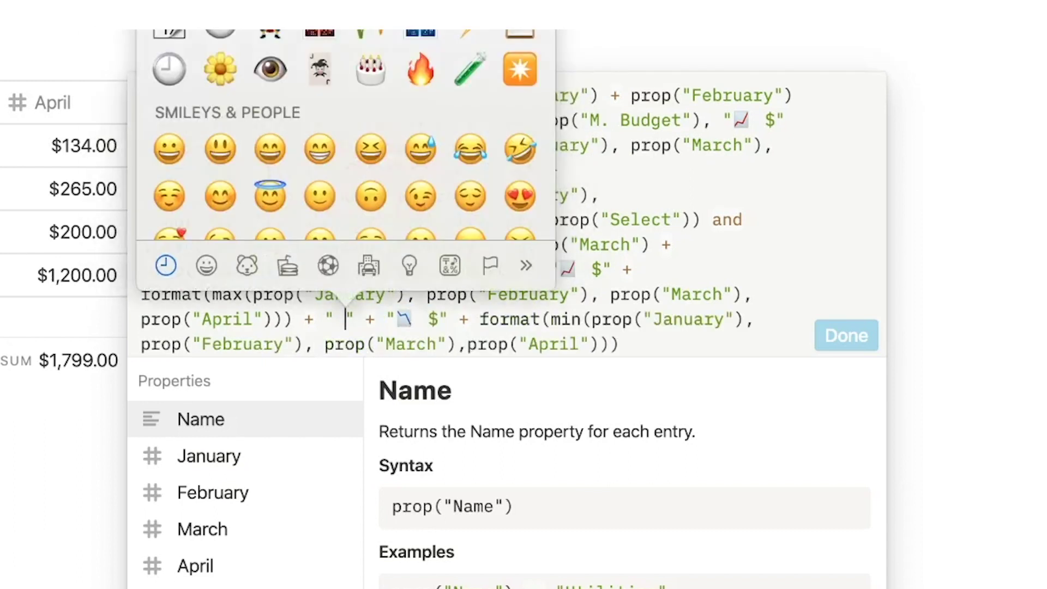
{"action": "left_click", "coordinate": [362, 244]}
{"action": "left_click_drag", "start_coordinate": [371, 318], "coordinate": [347, 318]}
{"action": "key", "text": "super+c"}
{"action": "key", "text": "super+v"}
{"action": "key", "text": "super+v"}
{"action": "key", "text": "super+v"}
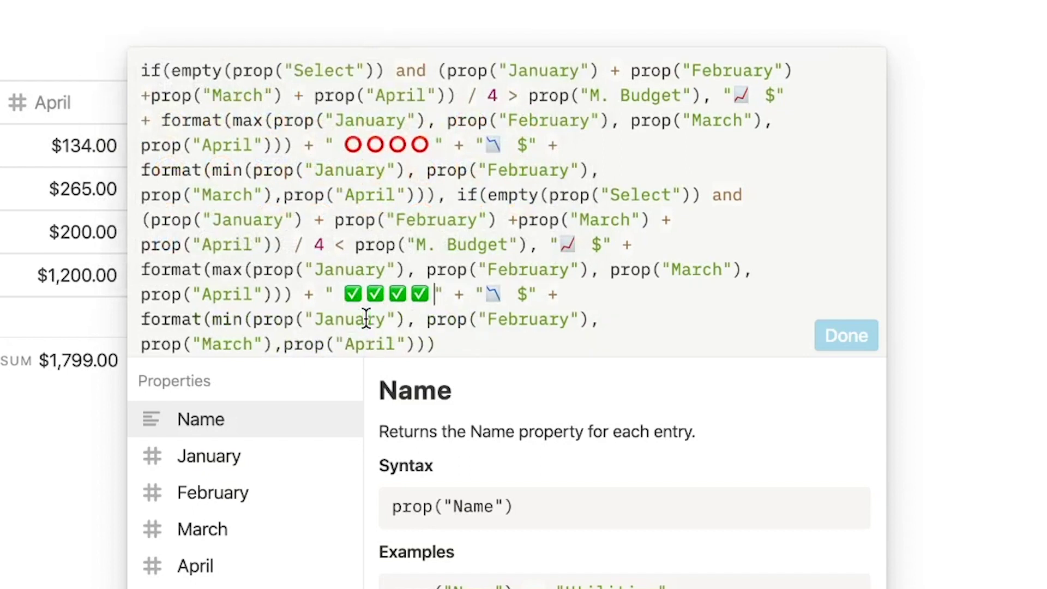
- Add a final branch returning 🔐🔐🔐🔐 when Select equals "Fixed", otherwise an empty string
{"action": "left_click", "coordinate": [514, 342]}
{"action": "type", "text": ", if(prop"}
{"action": "key", "text": "Down"}
{"action": "key", "text": "Down"}
{"action": "key", "text": "Down"}
{"action": "key", "text": "Down"}
{"action": "key", "text": "Down"}
{"action": "key", "text": "Down"}
{"action": "key", "text": "Down"}
{"action": "key", "text": "Down"}
{"action": "key", "text": "Down"}
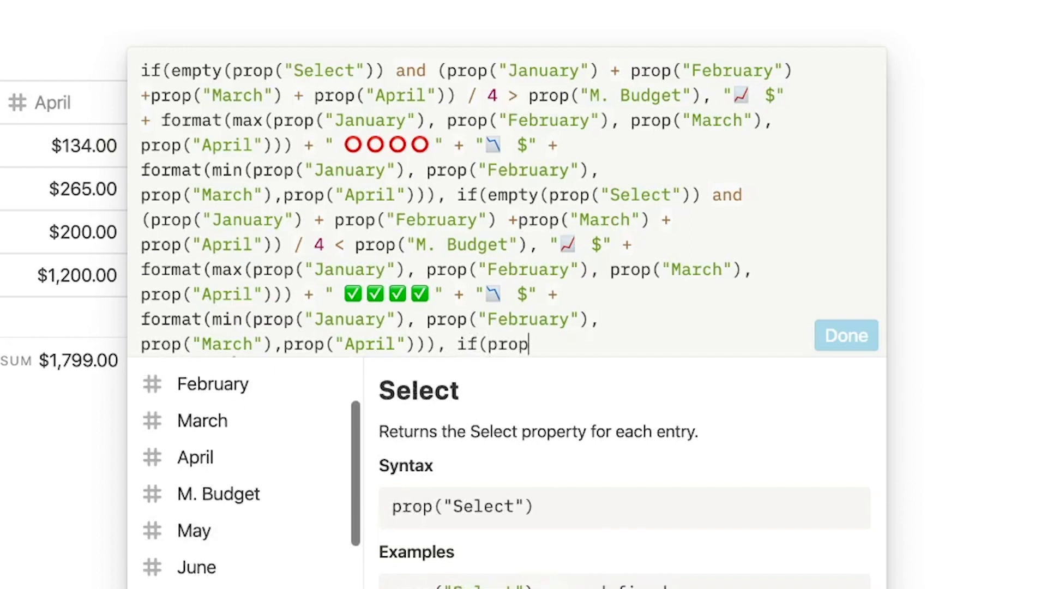
{"action": "key", "text": "Return"}
{"action": "type", "text": "== \"Fix"}
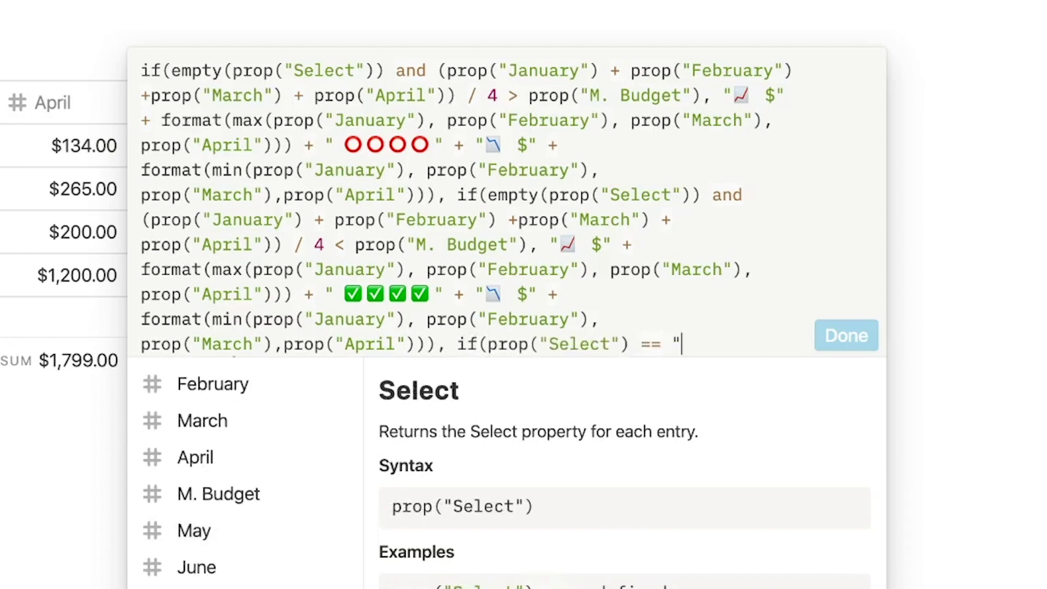
{"action": "type", "text": "ed\", \""}
{"action": "key", "text": "ctrl+super+space"}
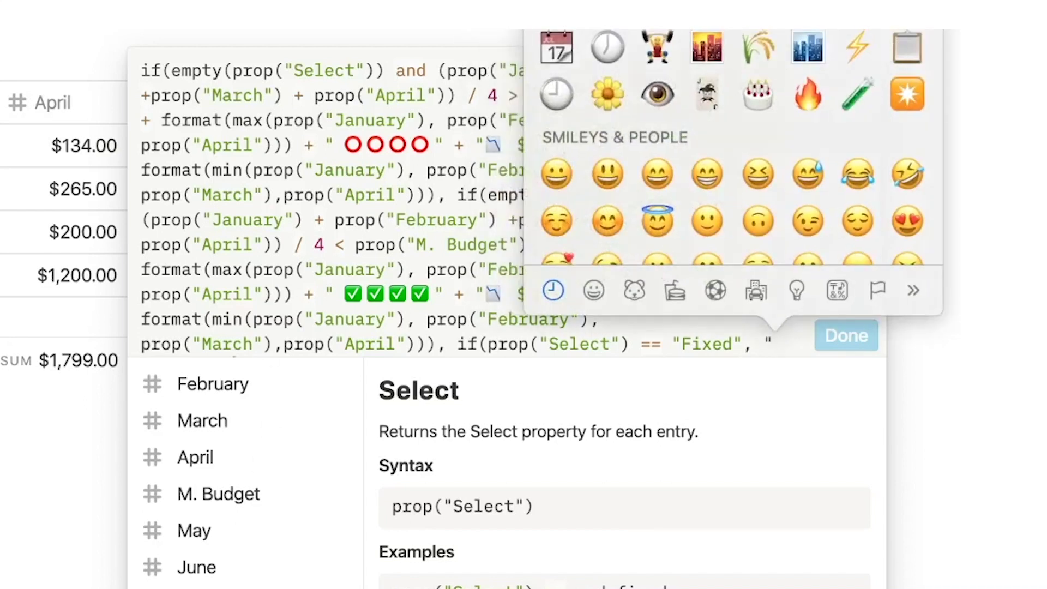
{"action": "left_click", "coordinate": [858, 94]}
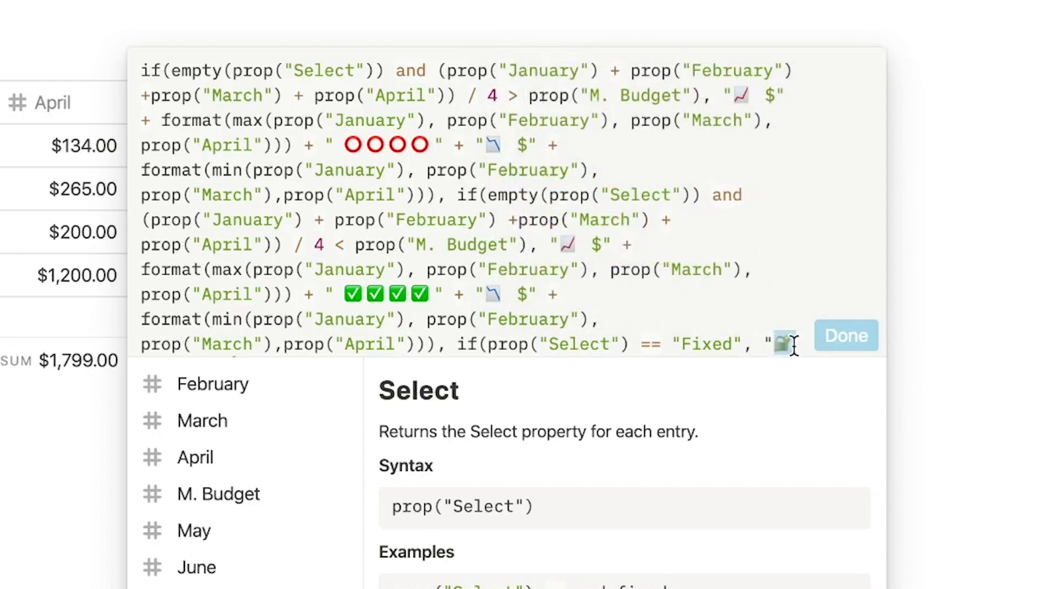
{"action": "key", "text": "super+v"}
{"action": "key", "text": "super+v"}
{"action": "key", "text": "super+v"}
{"action": "type", "text": "\""}
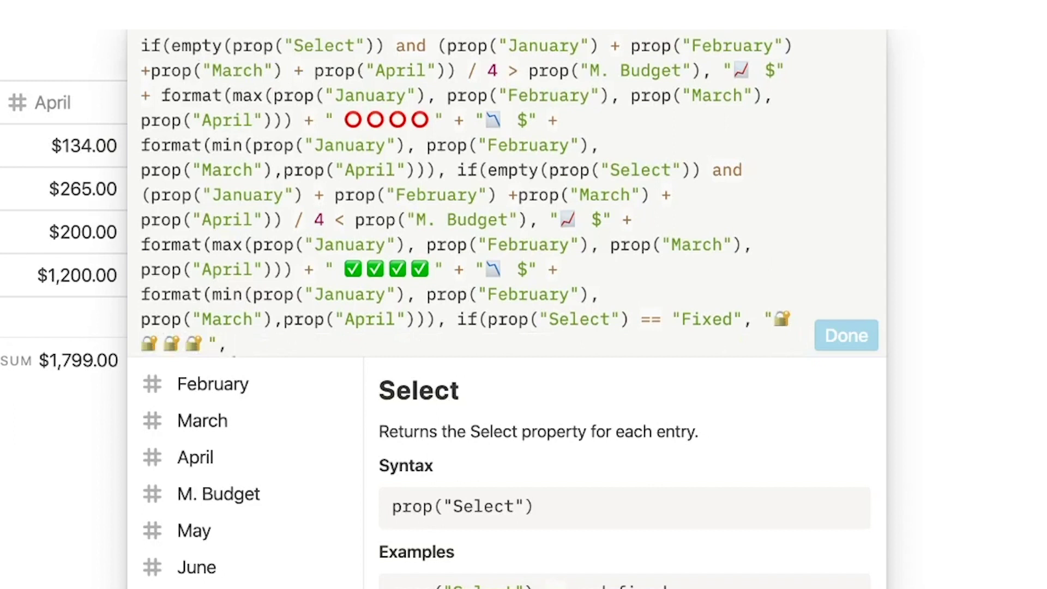
{"action": "type", "text": ", \"\")))"}
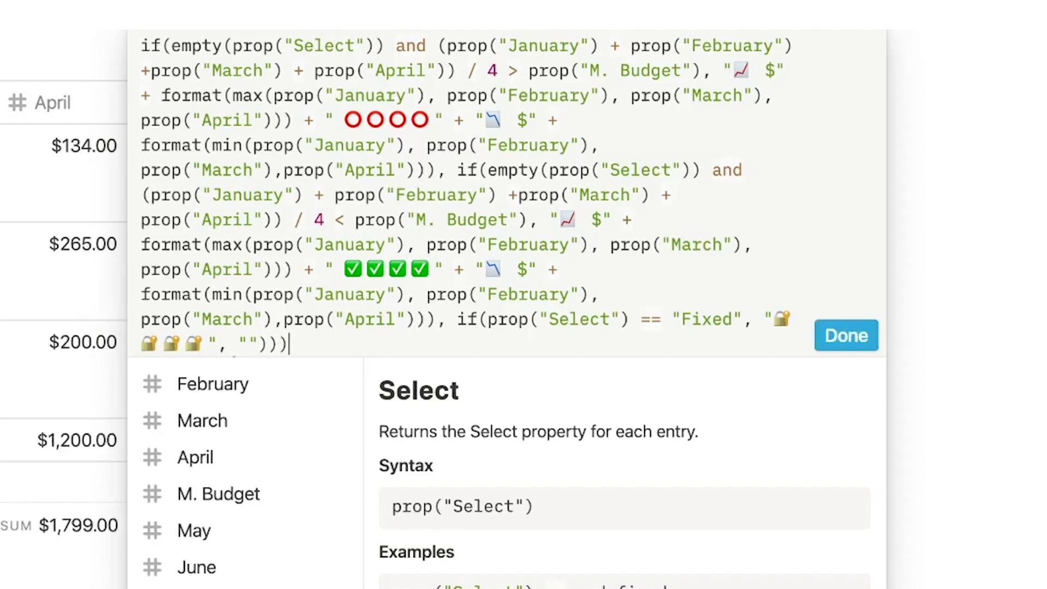
- Confirm the formula and scroll right past December to the last Over/Under column
{"action": "left_click", "coordinate": [846, 336]}
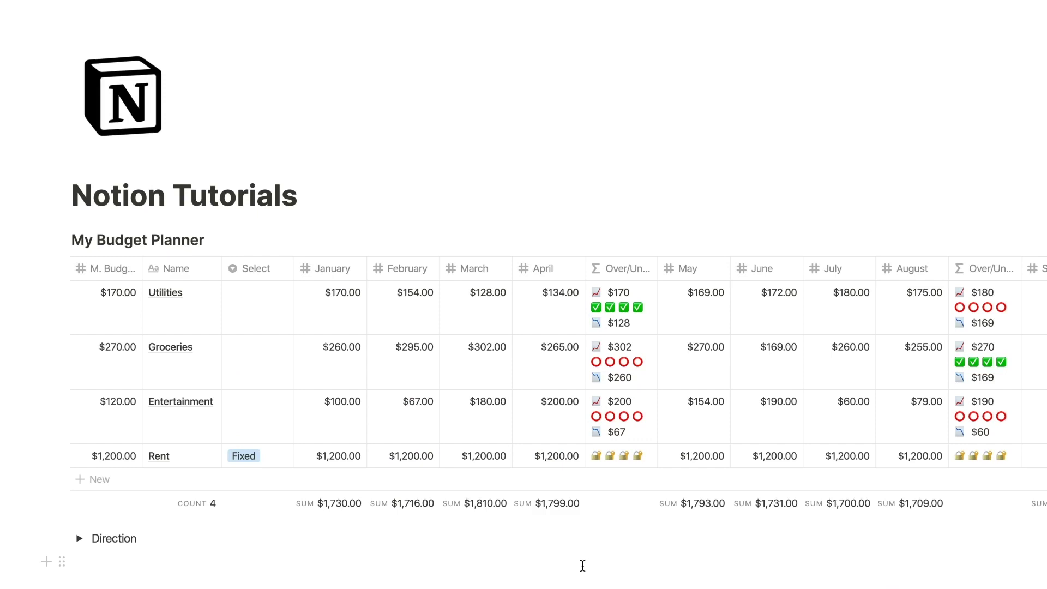
{"action": "scroll", "coordinate": [728, 444], "scroll_direction": "right", "scroll_amount": 5}
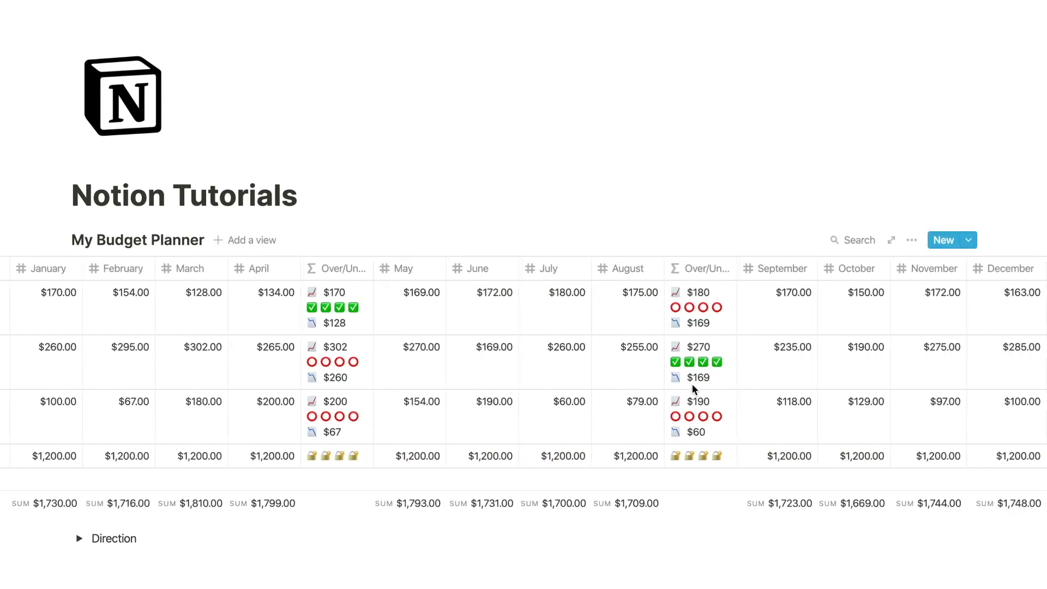
{"action": "scroll", "coordinate": [693, 386], "scroll_direction": "right", "scroll_amount": 5}
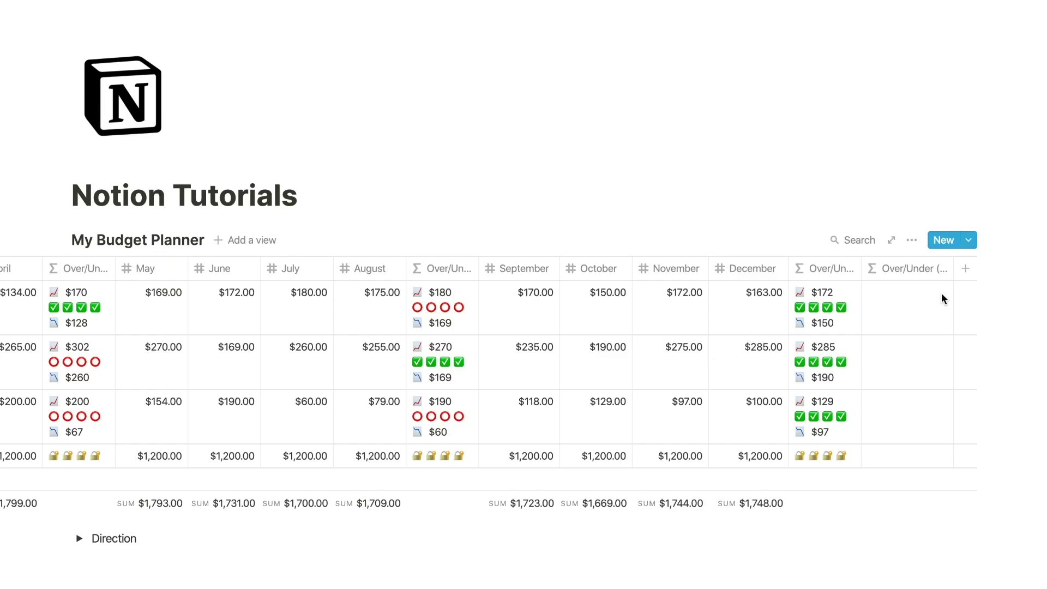
- In the empty column, start the condition: Select empty and M. Budget × 12 > Total P1 + P2 + P3
{"action": "left_click", "coordinate": [894, 324]}
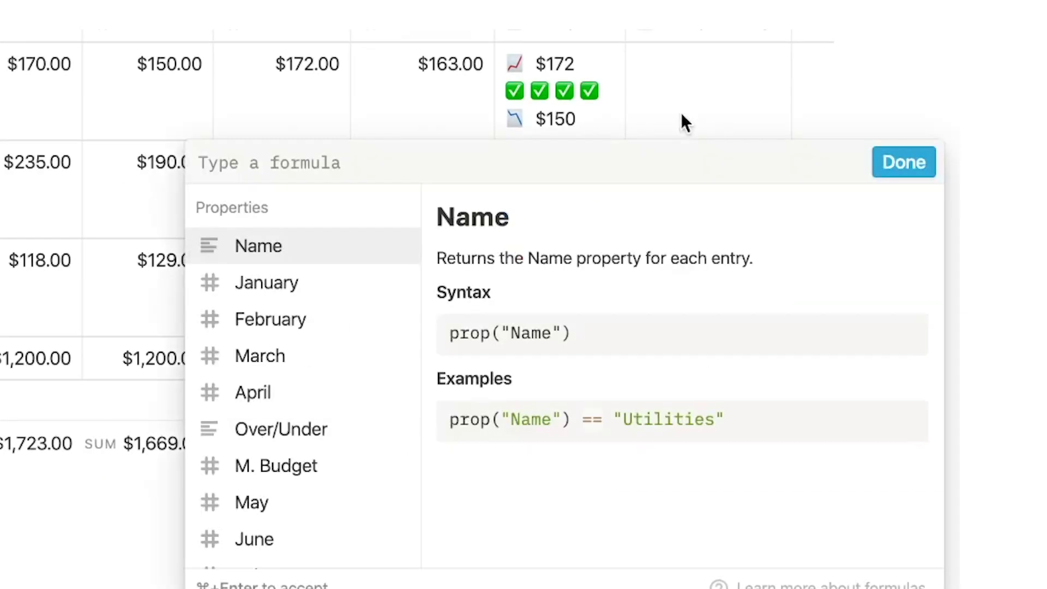
{"action": "type", "text": "i"}
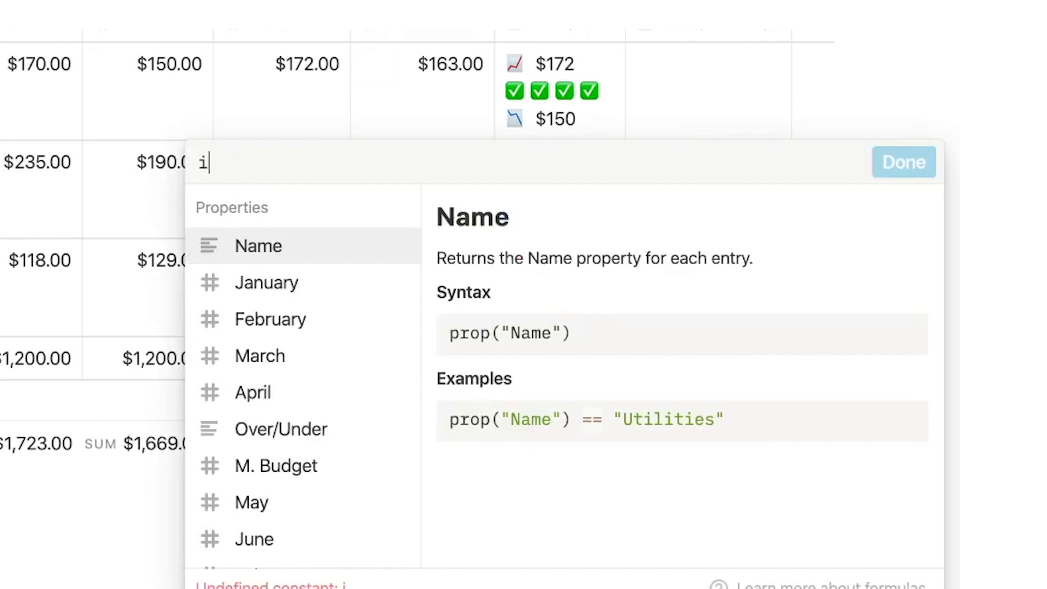
{"action": "type", "text": "f(empty(prop"}
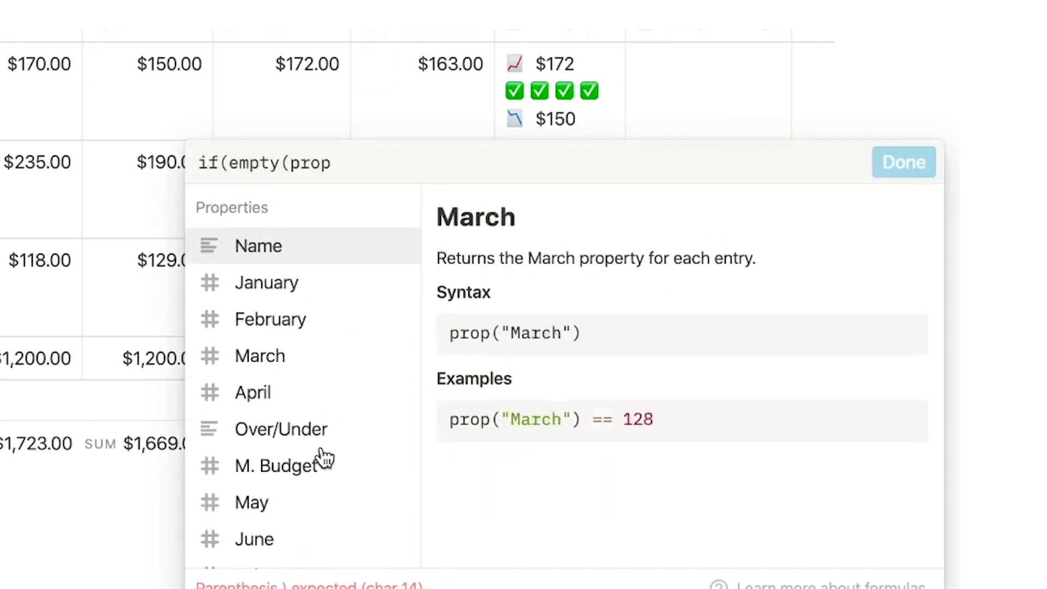
{"action": "scroll", "coordinate": [324, 459], "scroll_direction": "down", "scroll_amount": 5}
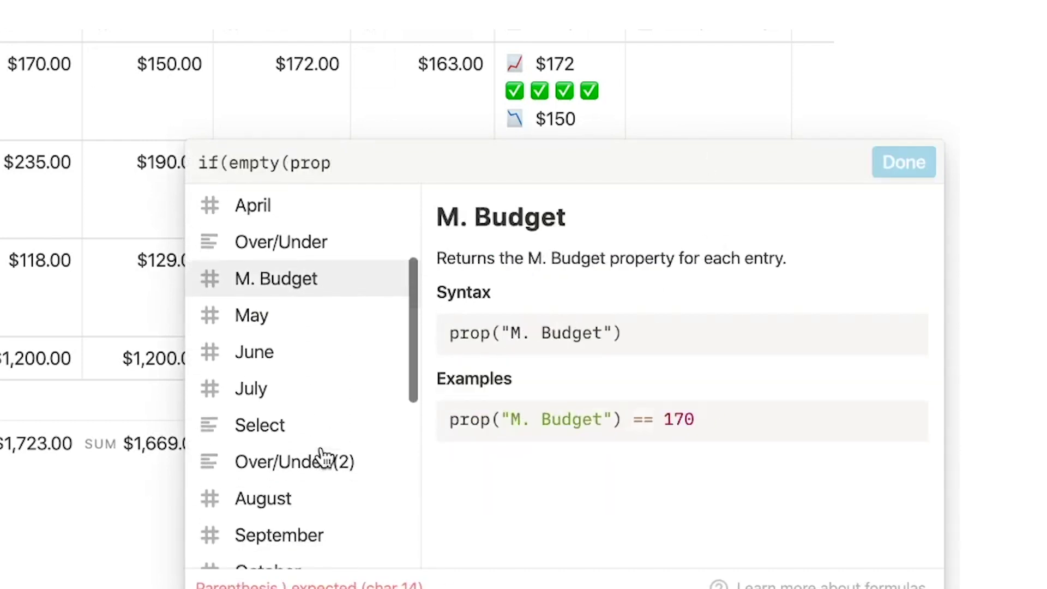
{"action": "left_click", "coordinate": [287, 429]}
{"action": "type", "text": ") and"}
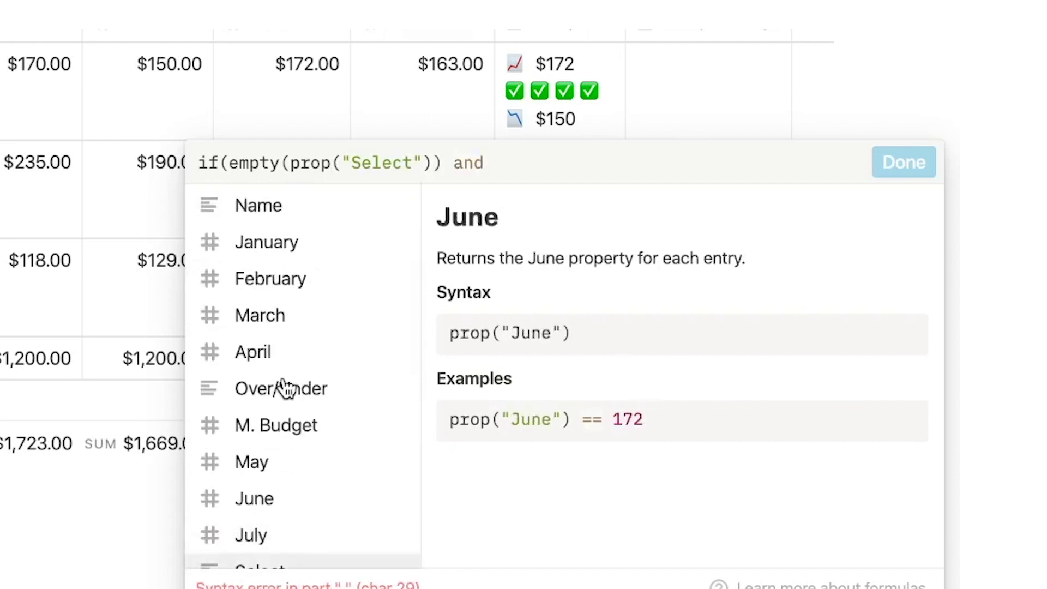
{"action": "left_click", "coordinate": [302, 433]}
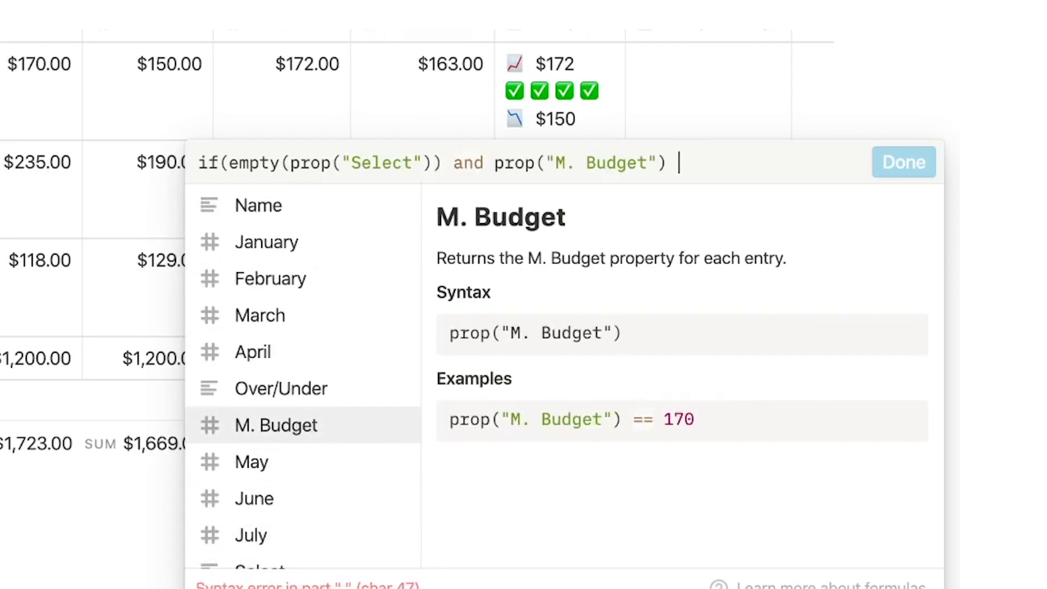
{"action": "type", "text": "* 12"}
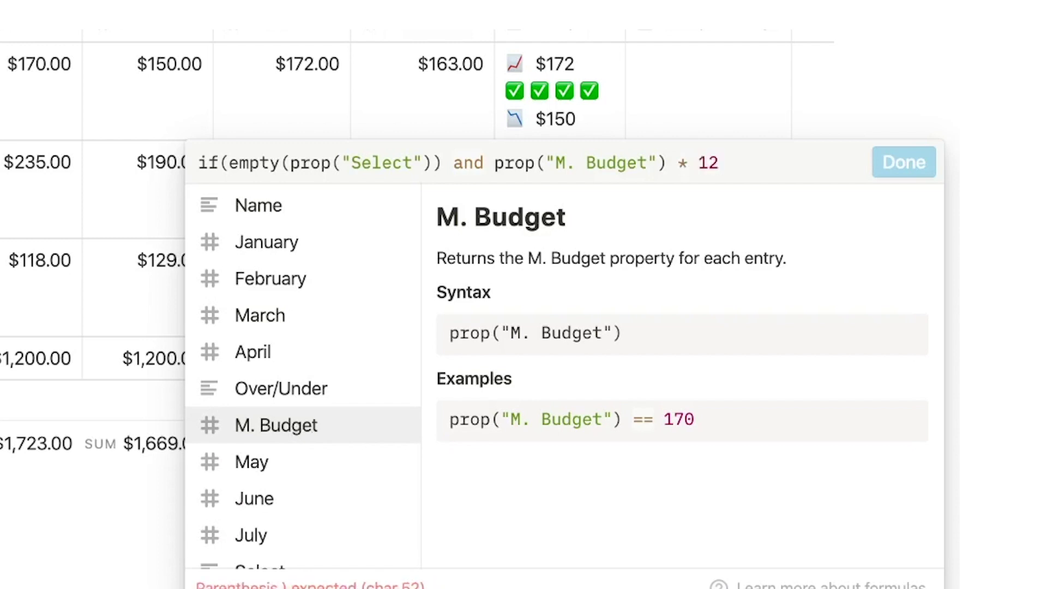
{"action": "type", "text": " > prop"}
{"action": "scroll", "coordinate": [327, 489], "scroll_direction": "down", "scroll_amount": 10}
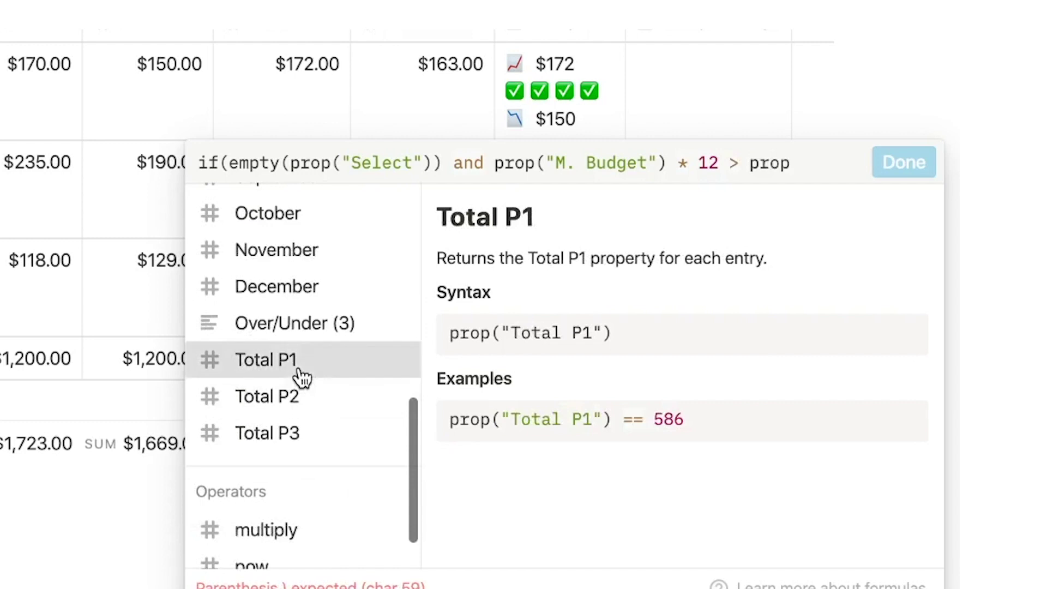
{"action": "left_click", "coordinate": [302, 377]}
{"action": "type", "text": "+"}
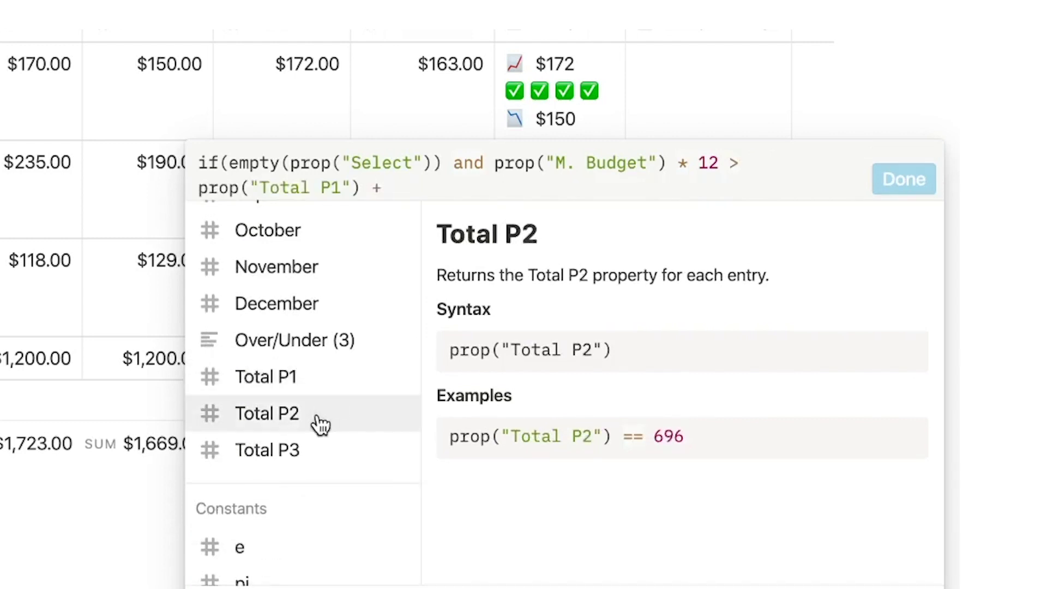
{"action": "left_click", "coordinate": [317, 417]}
{"action": "type", "text": "+"}
{"action": "left_click", "coordinate": [318, 454]}
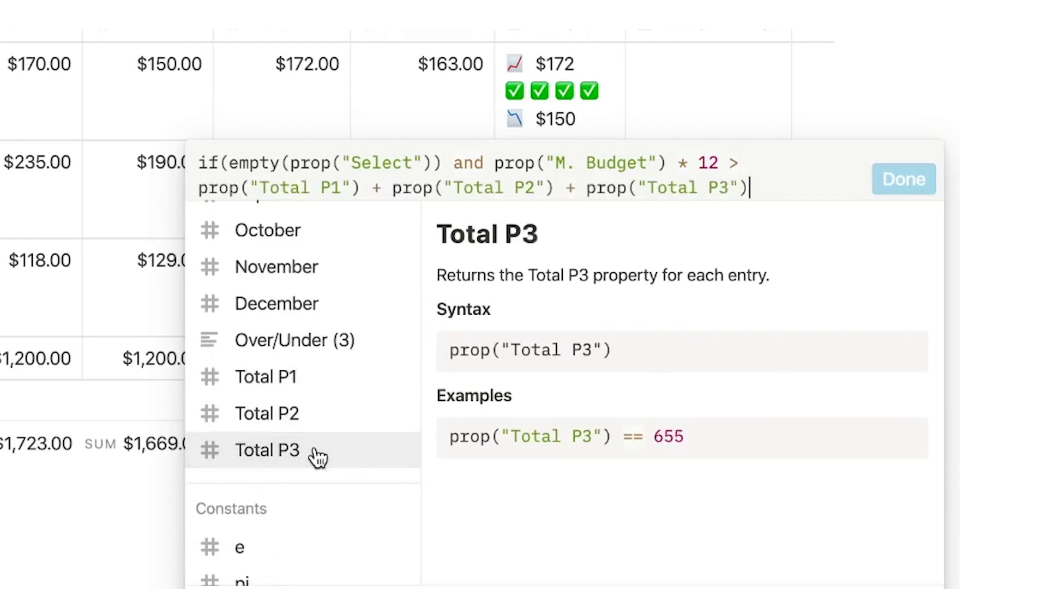
- Return "Year IN Budget" followed by four rainbow emojis for that condition
{"action": "type", "text": ", \"Year IN Budget"}
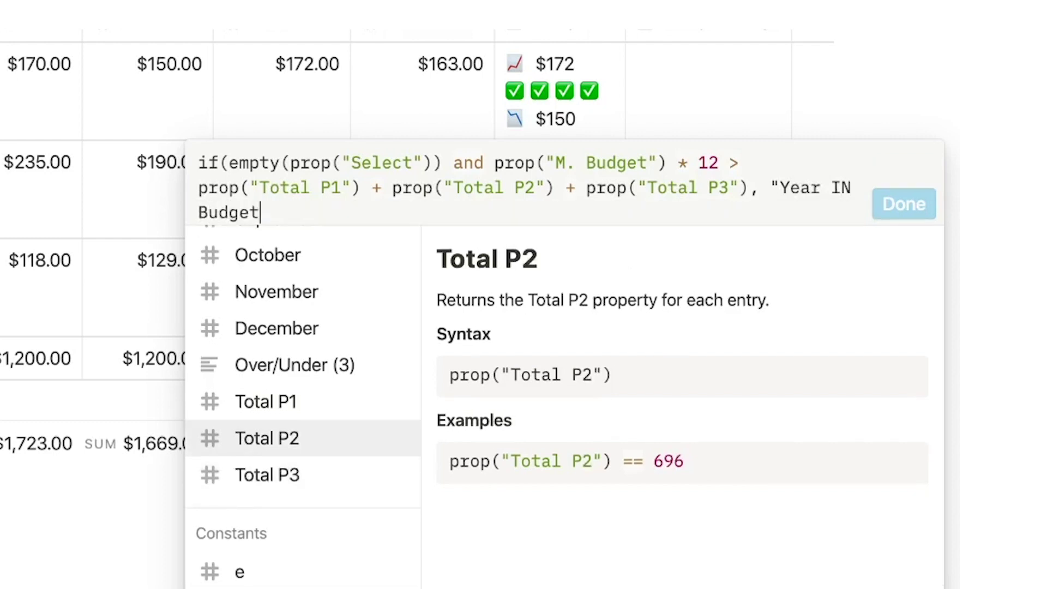
{"action": "key", "text": "ctrl+super+space"}
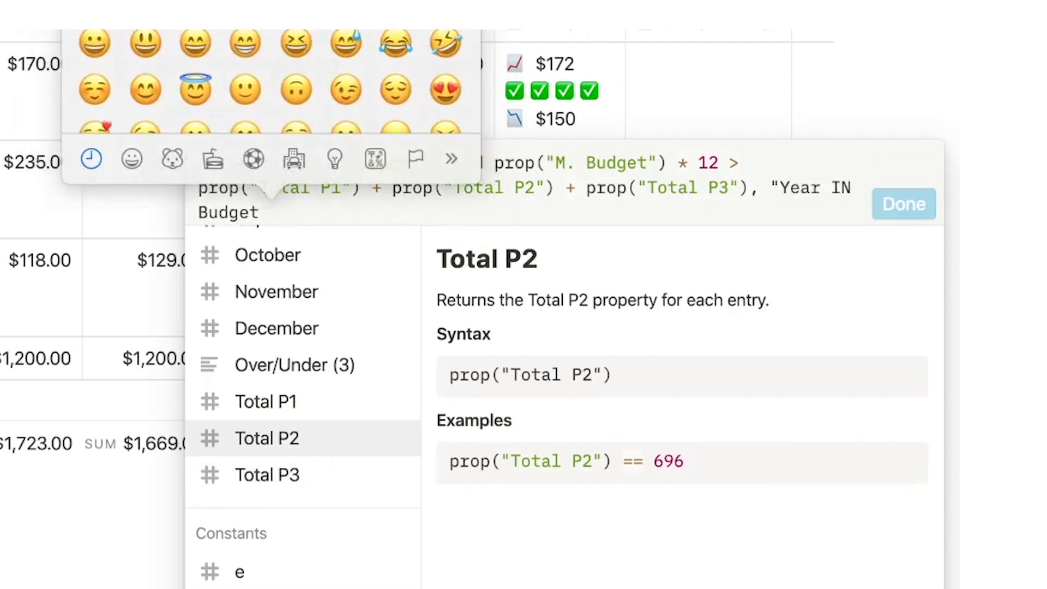
{"action": "key", "text": "Escape"}
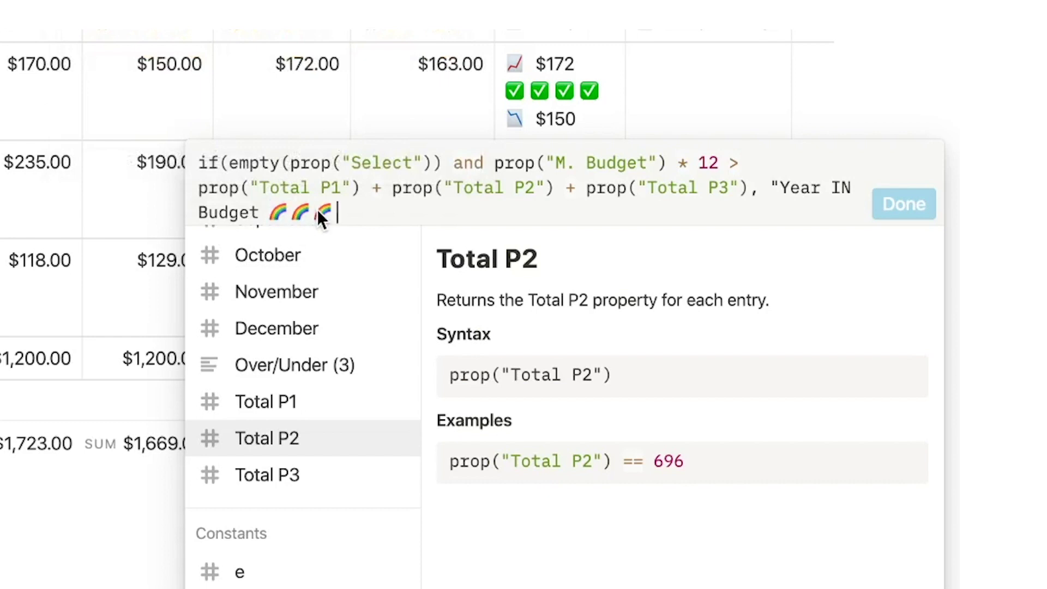
{"action": "type", "text": "🌈"}
- Add a second condition comparing M. Budget × 12 with Total P1 + P2 + P3 for empty Select
{"action": "type", "text": "\", "}
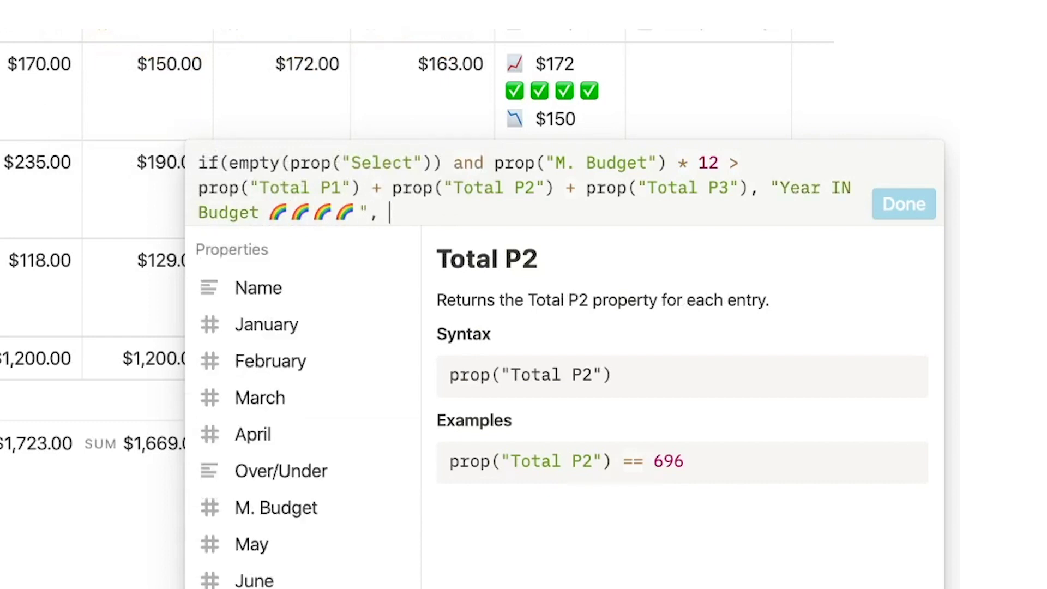
{"action": "type", "text": "if(empty"}
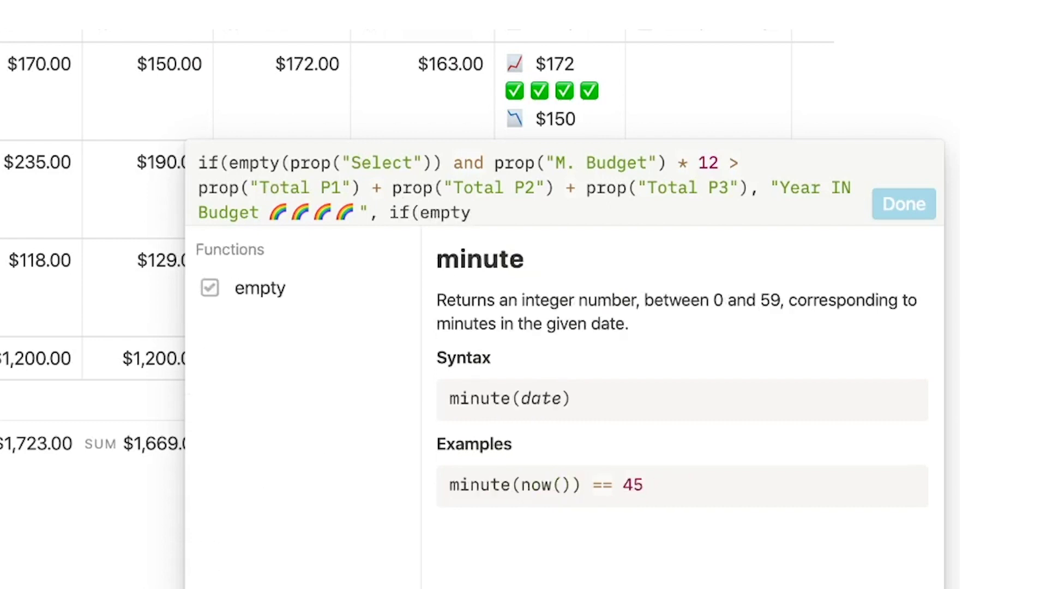
{"action": "type", "text": "("}
{"action": "scroll", "coordinate": [330, 469], "scroll_direction": "down", "scroll_amount": 3}
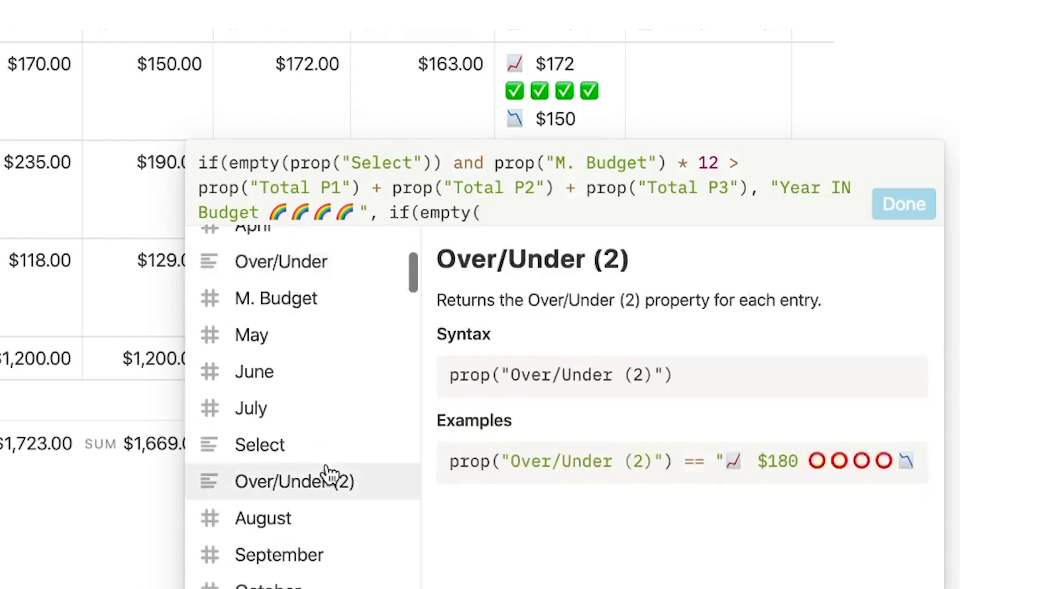
{"action": "left_click", "coordinate": [304, 456]}
{"action": "type", "text": ") "}
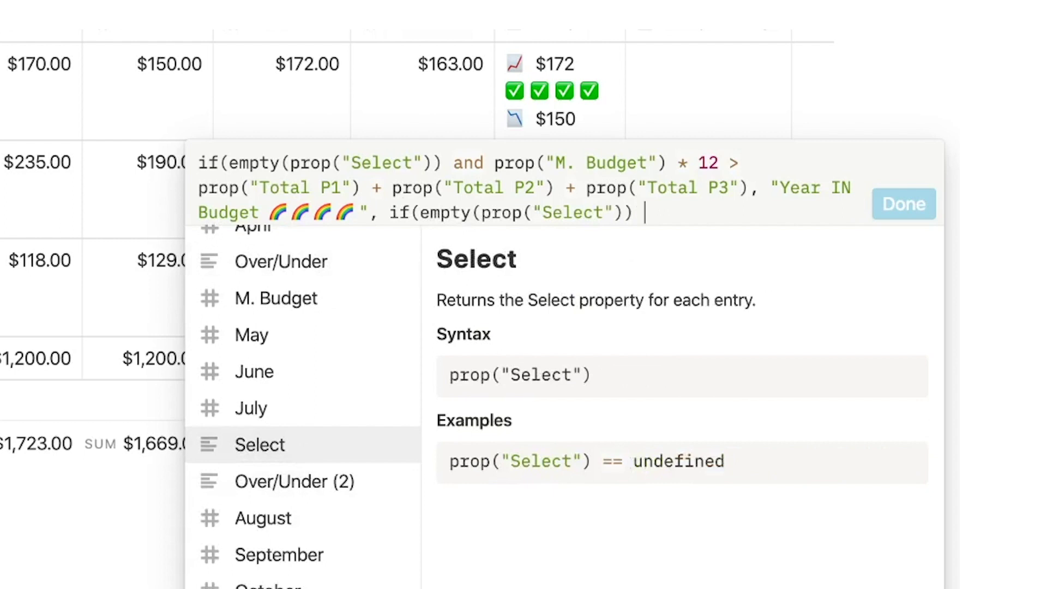
{"action": "type", "text": "and prop"}
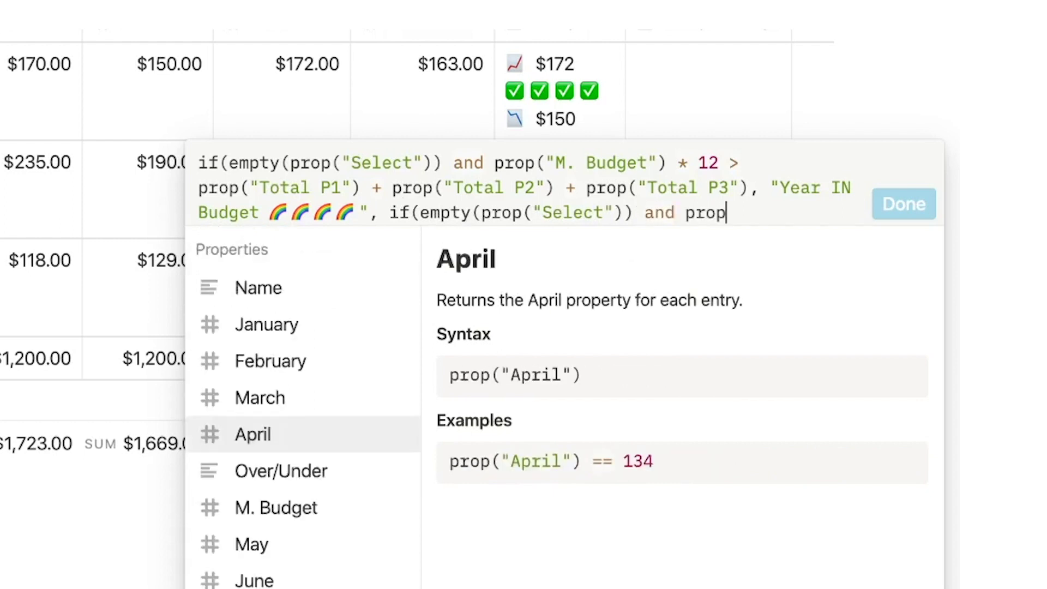
{"action": "left_click", "coordinate": [301, 508]}
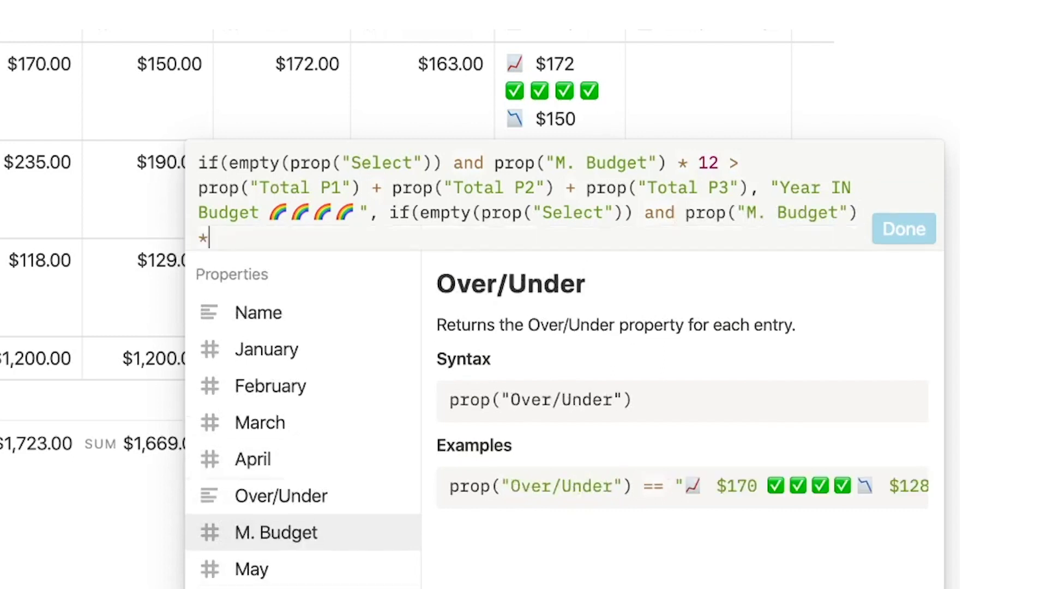
{"action": "type", "text": "12 <"}
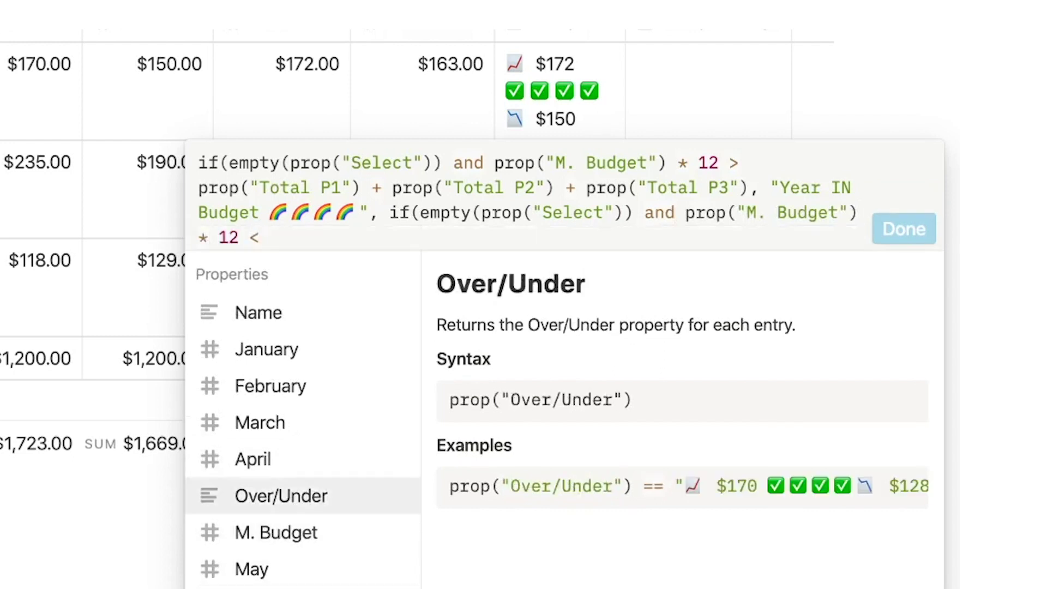
{"action": "scroll", "coordinate": [297, 453], "scroll_direction": "down", "scroll_amount": 6}
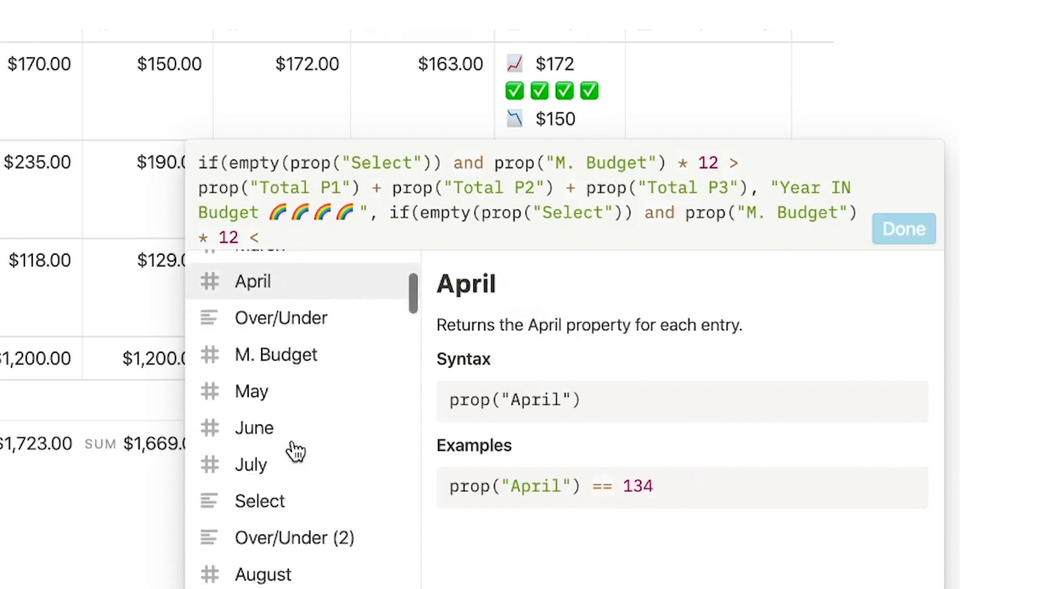
{"action": "scroll", "coordinate": [298, 449], "scroll_direction": "down", "scroll_amount": 3}
{"action": "left_click", "coordinate": [276, 521]}
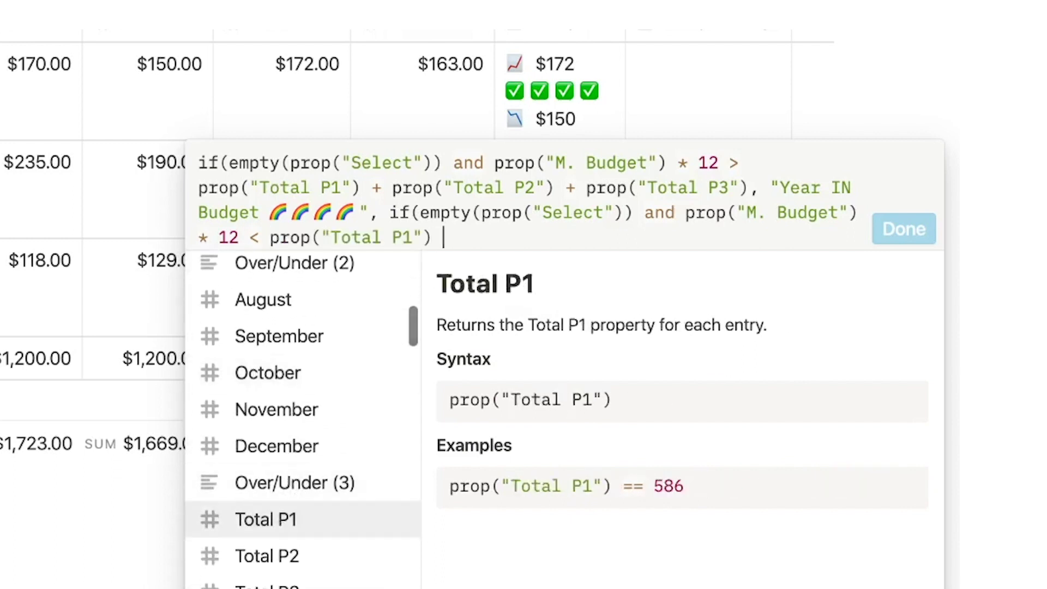
{"action": "type", "text": "+"}
{"action": "left_click", "coordinate": [266, 556]}
{"action": "type", "text": "+"}
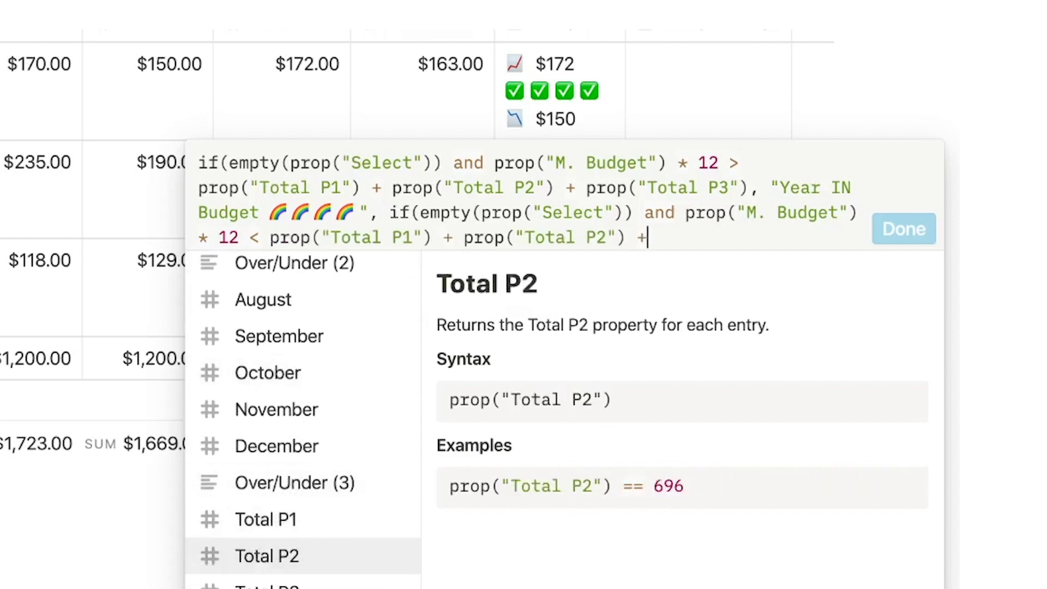
{"action": "left_click", "coordinate": [267, 584]}
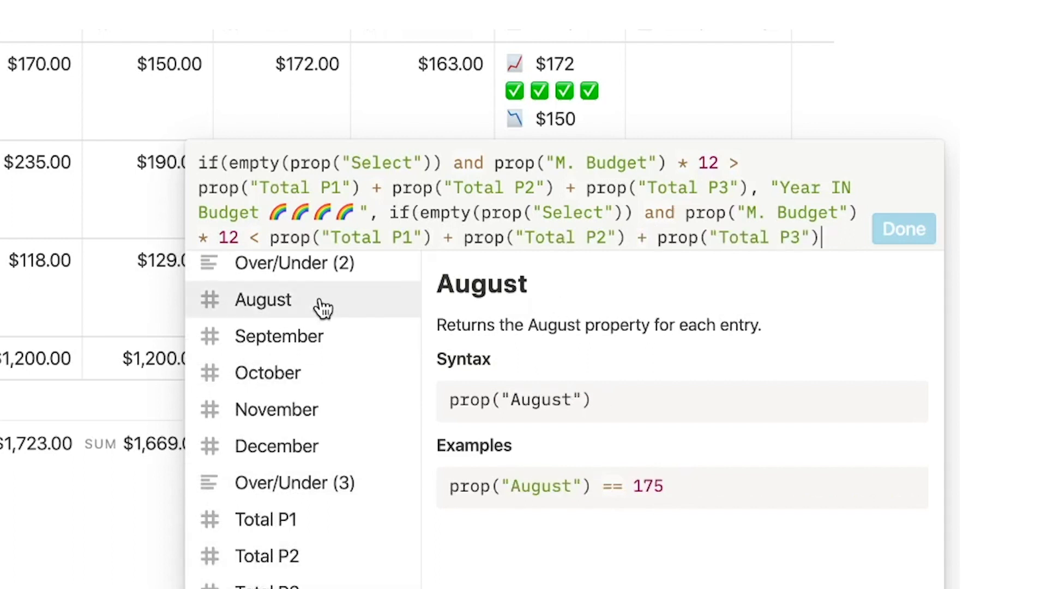
- Return "OVER Budget" with pleading-face emojis, otherwise empty, and save the formula
{"action": "type", "text": ", \"OVER"}
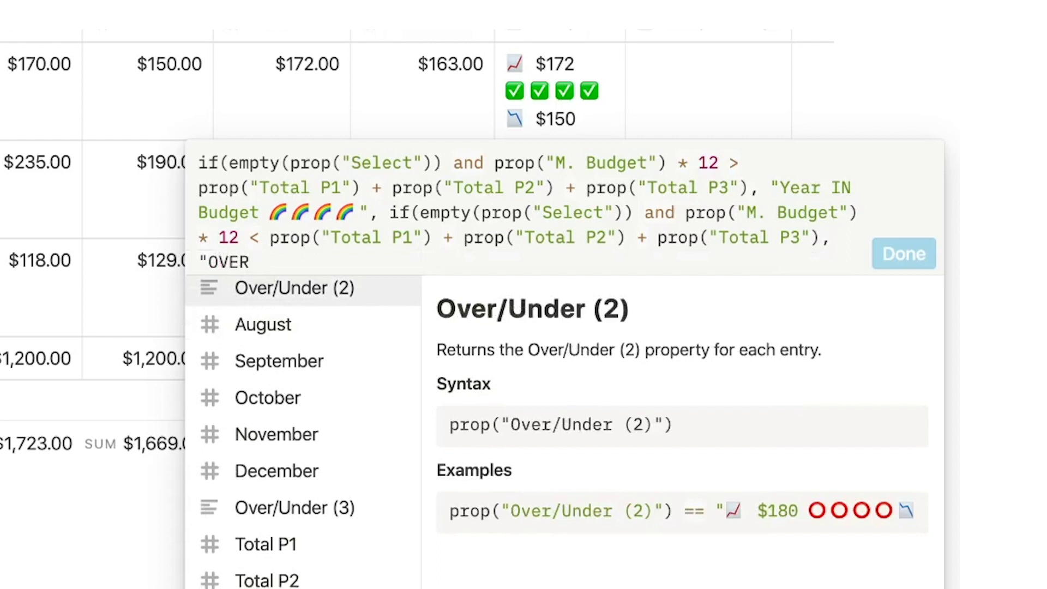
{"action": "type", "text": " Budget"}
{"action": "key", "text": "ctrl+super+space"}
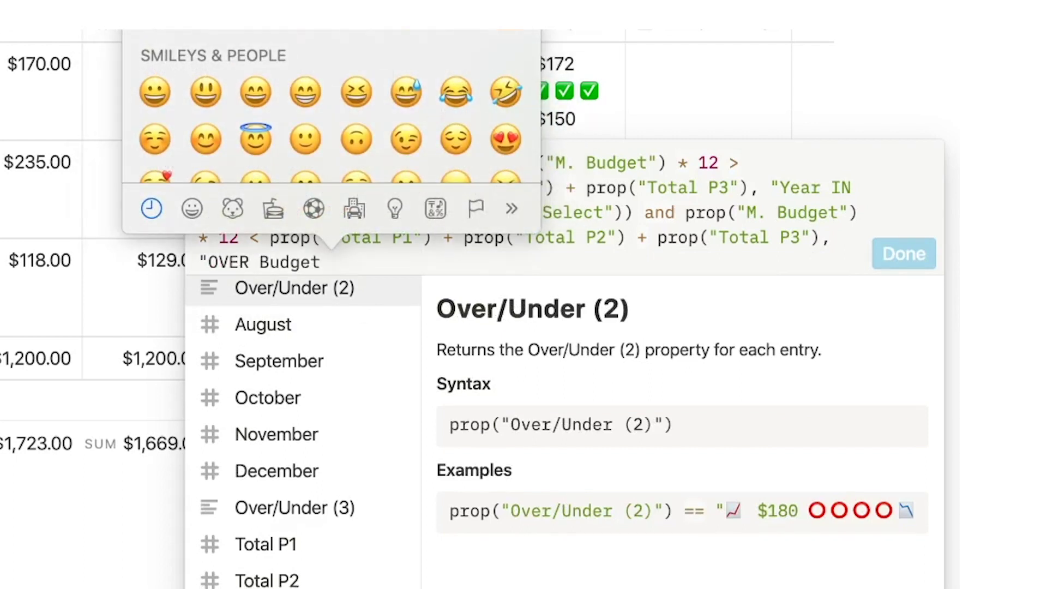
{"action": "left_click", "coordinate": [287, 181]}
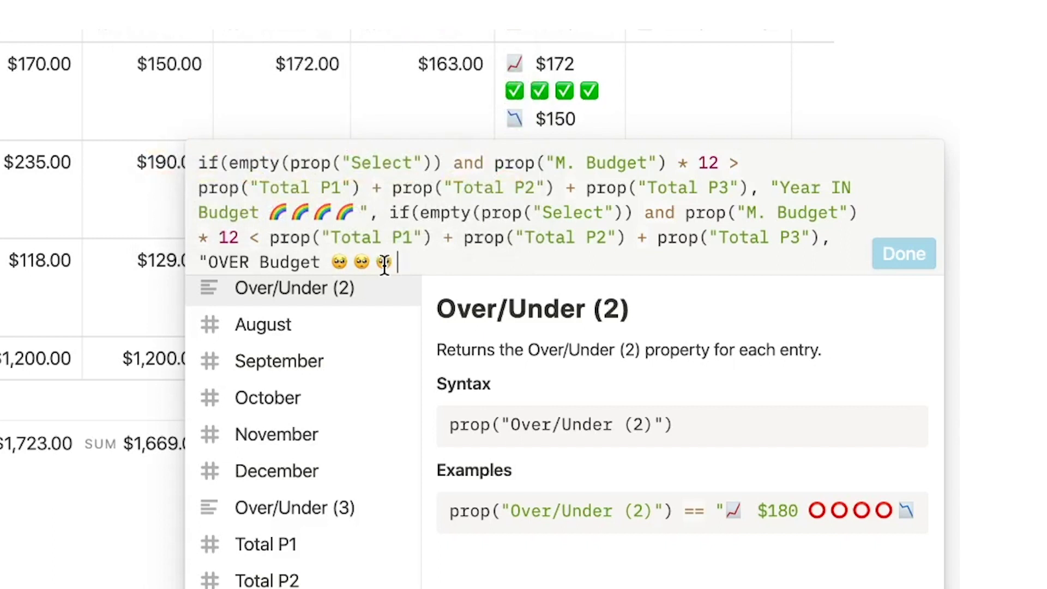
{"action": "type", "text": "\", \"\")"}
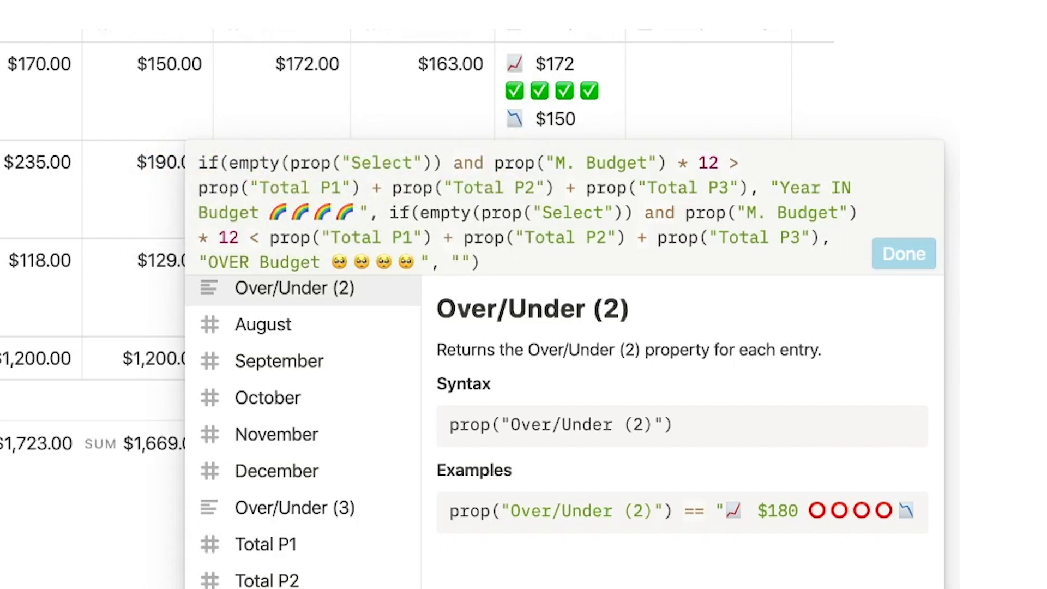
{"action": "type", "text": ")"}
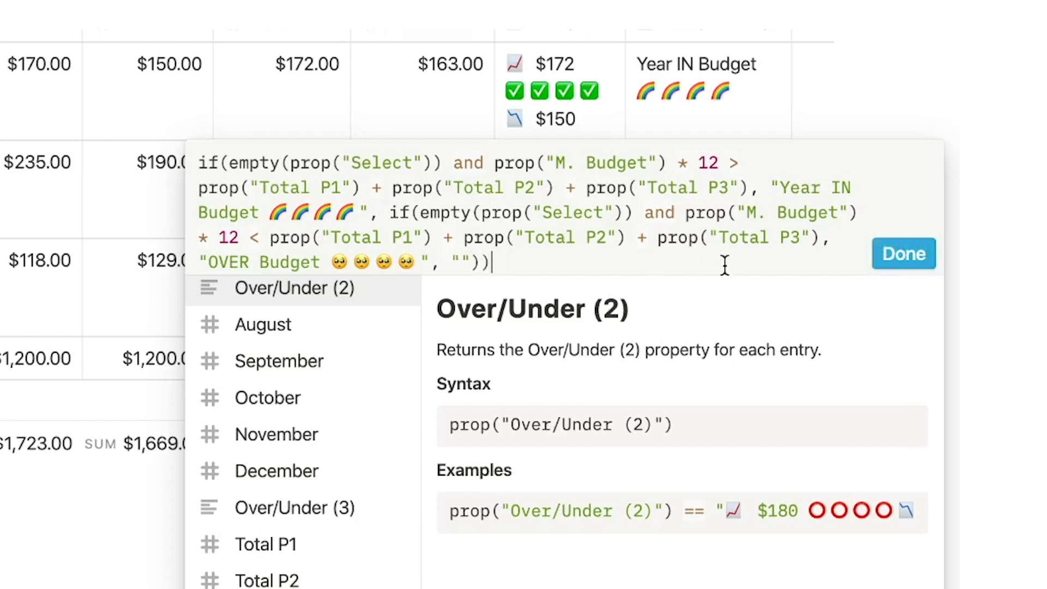
{"action": "left_click", "coordinate": [922, 258]}
{"action": "scroll", "coordinate": [323, 412], "scroll_direction": "left", "scroll_amount": 10}
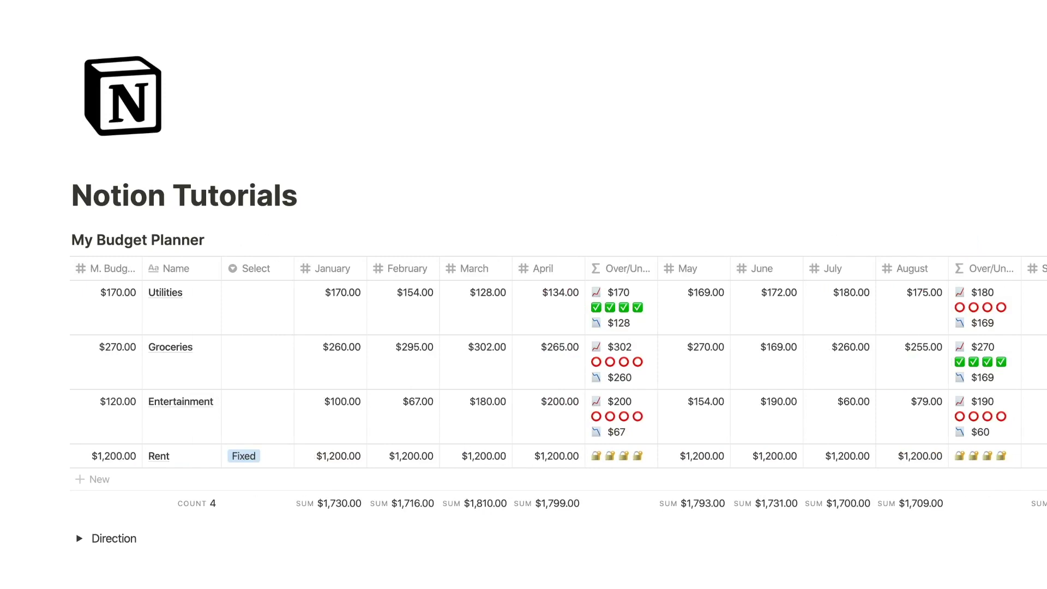
{"action": "left_click", "coordinate": [335, 504]}
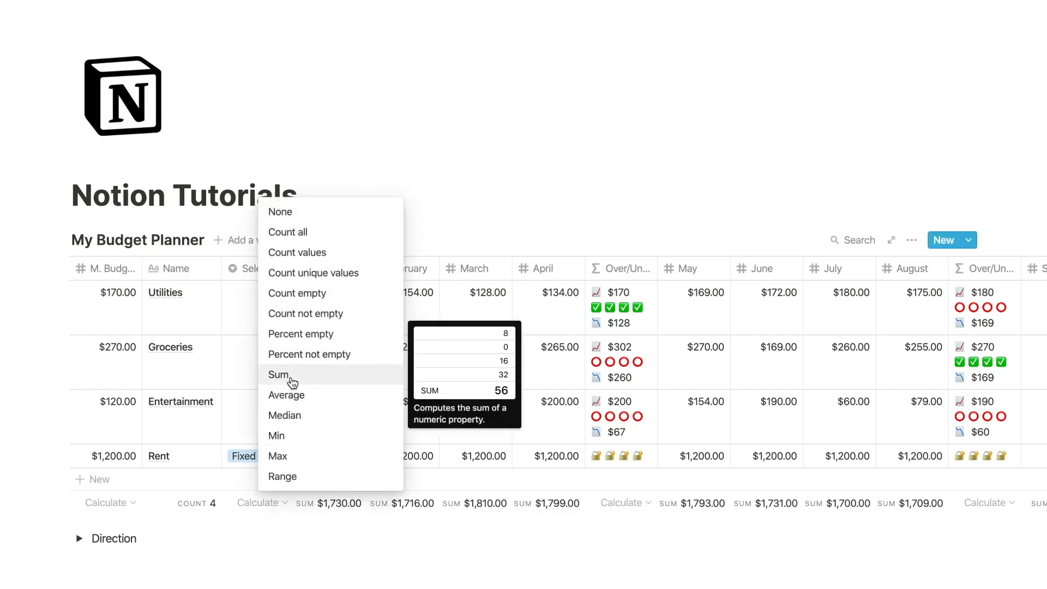
{"action": "left_click", "coordinate": [296, 396]}
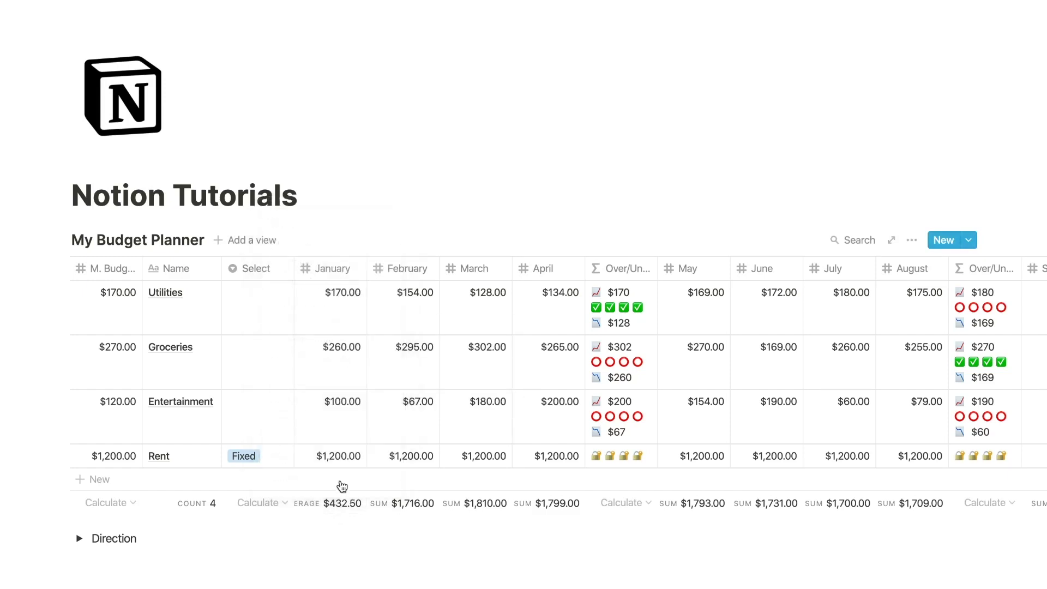
{"action": "left_click", "coordinate": [332, 512]}
{"action": "left_click", "coordinate": [292, 419]}
{"action": "left_click", "coordinate": [336, 512]}
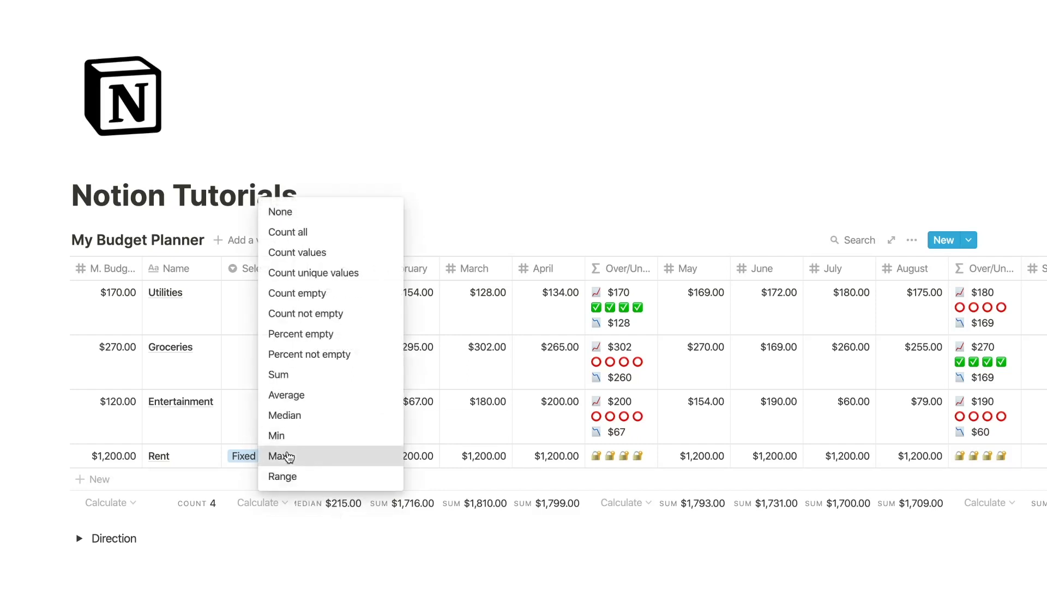
{"action": "left_click", "coordinate": [287, 456]}
{"action": "left_click", "coordinate": [341, 511]}
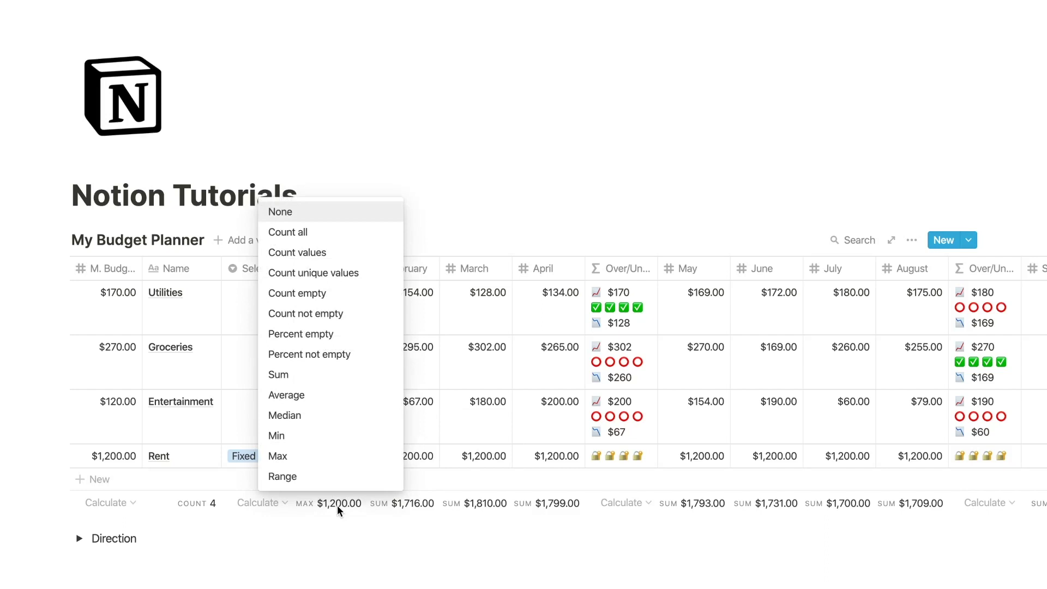
{"action": "left_click", "coordinate": [294, 373]}
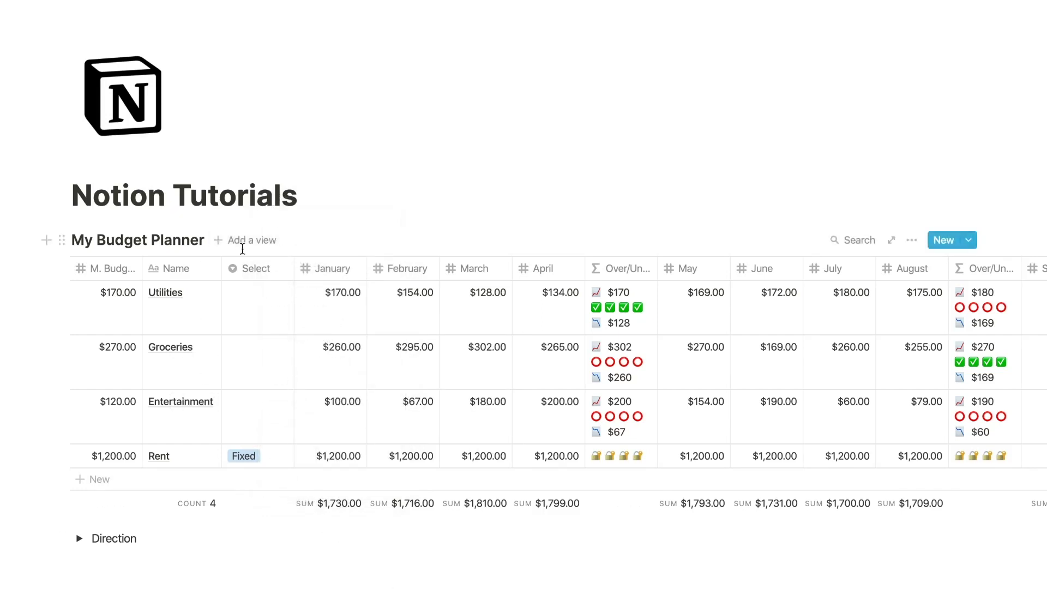
- Create a table view named Part 1 for My Budget Planner
{"action": "left_click", "coordinate": [236, 241]}
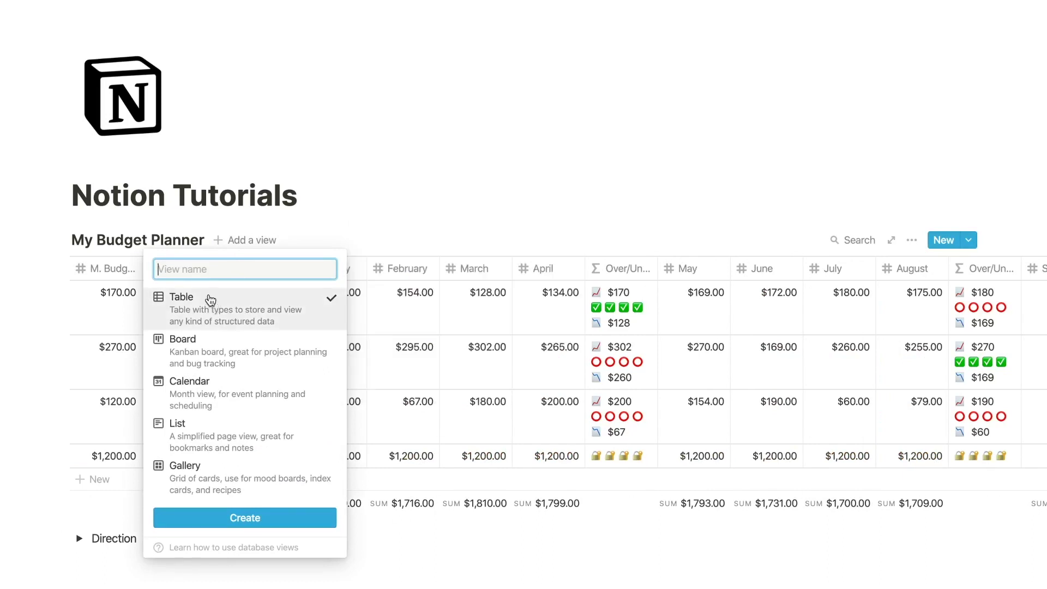
{"action": "mouse_move", "coordinate": [223, 298]}
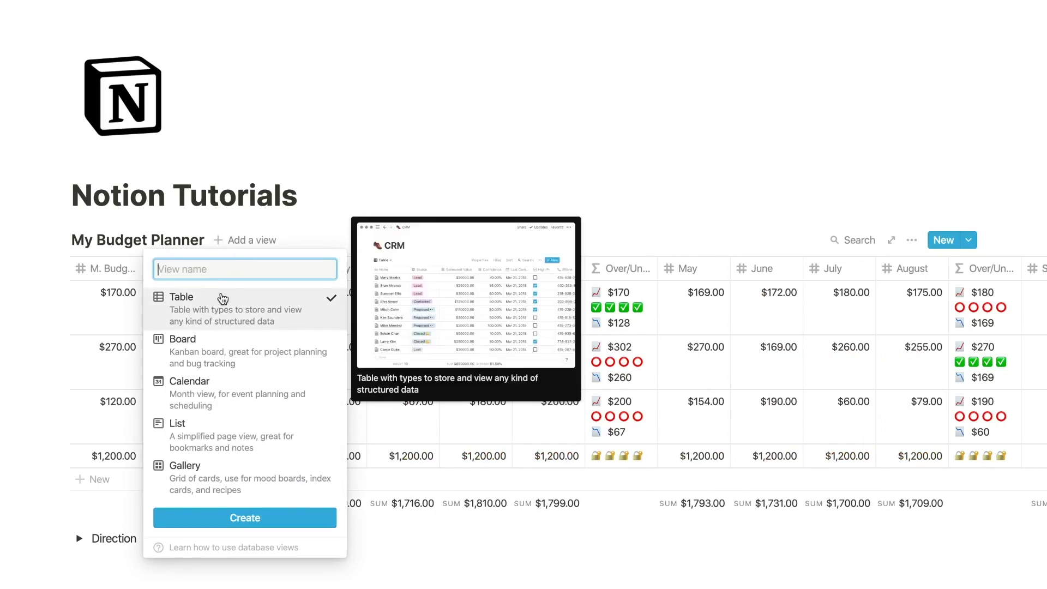
{"action": "type", "text": "Part 1"}
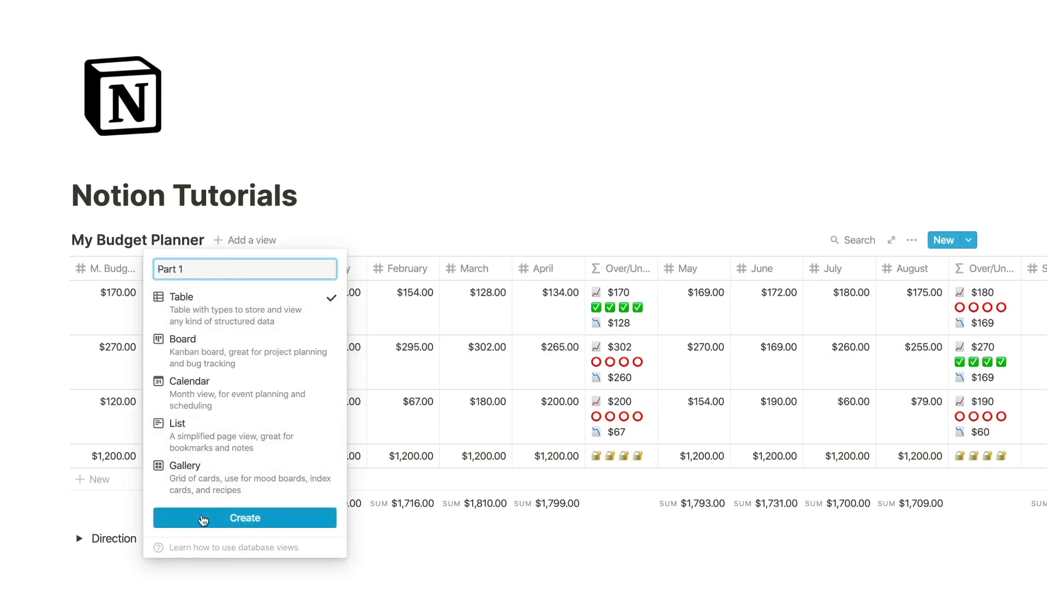
{"action": "left_click", "coordinate": [197, 518]}
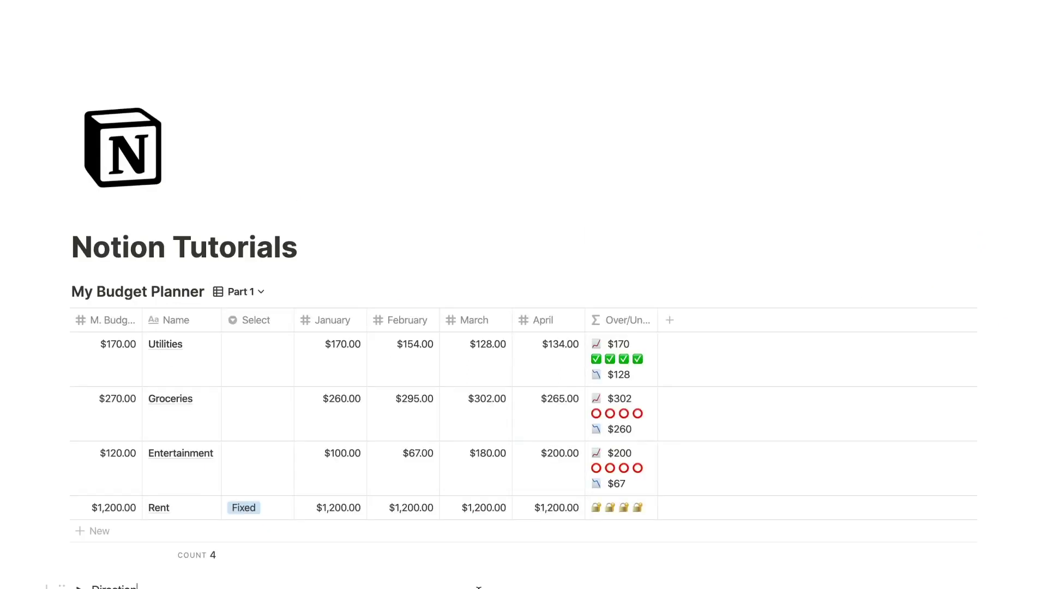
{"action": "left_click", "coordinate": [244, 292]}
- Duplicate the Part 1 view and rename 'Copy of Part 1' to Part 2
{"action": "left_click", "coordinate": [348, 365]}
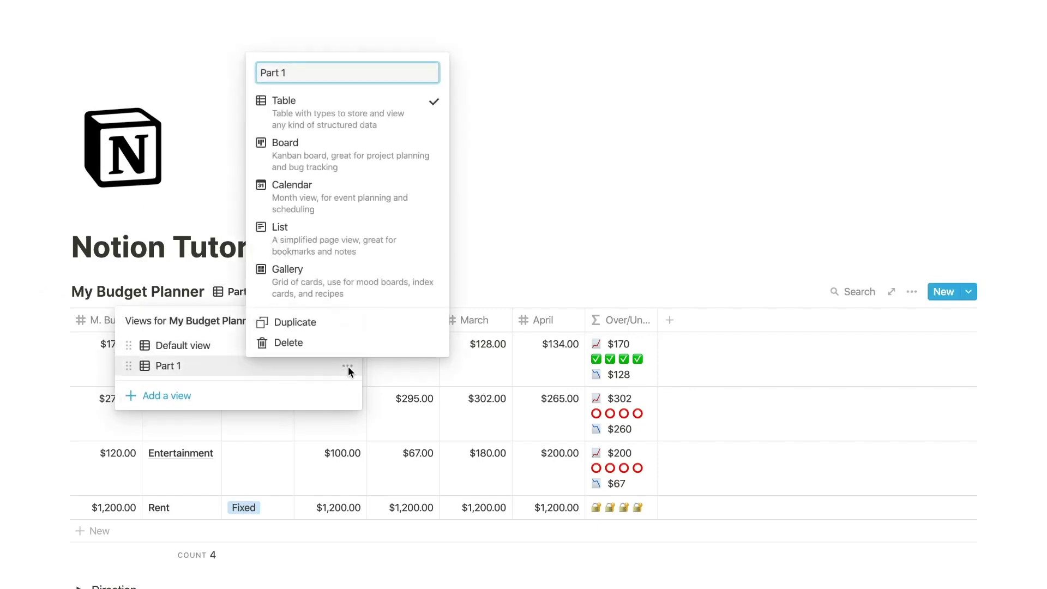
{"action": "left_click", "coordinate": [308, 329]}
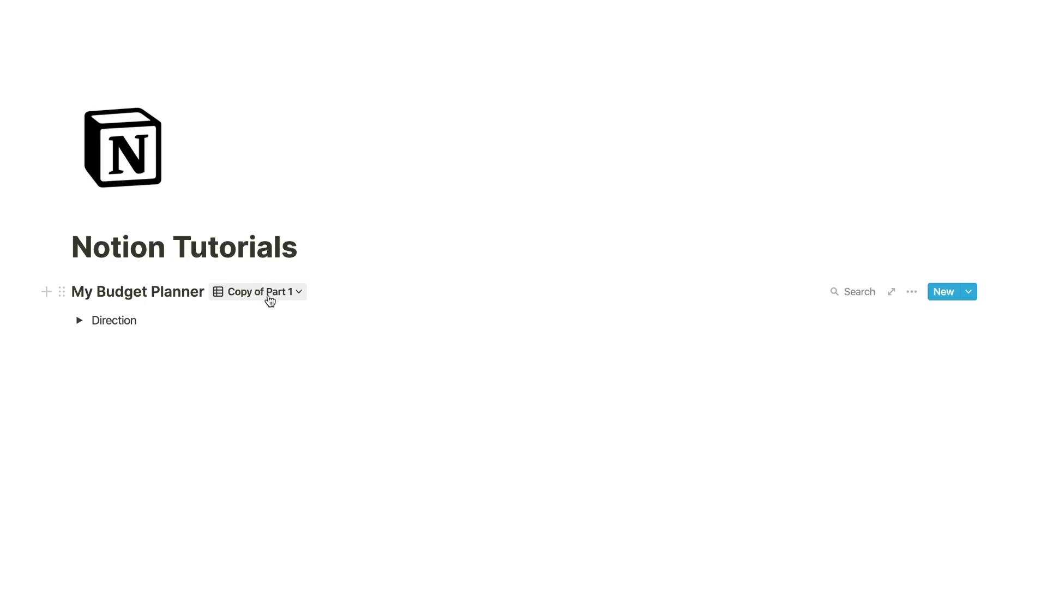
{"action": "left_click", "coordinate": [268, 293]}
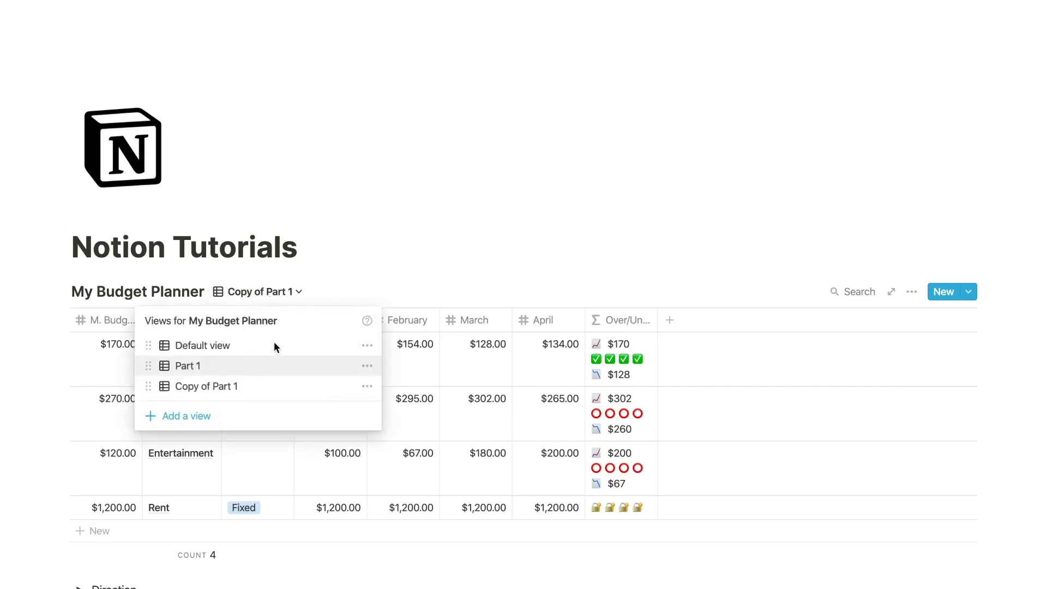
{"action": "left_click", "coordinate": [367, 387]}
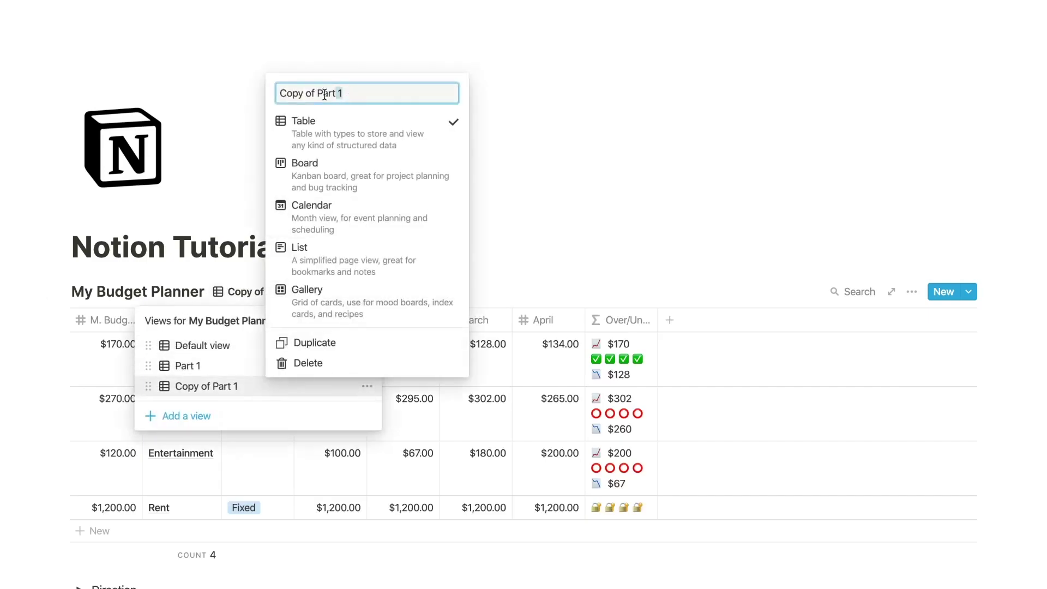
{"action": "left_click_drag", "start_coordinate": [325, 95], "coordinate": [278, 94]}
{"action": "type", "text": "Part 2"}
{"action": "left_click", "coordinate": [649, 145]}
{"action": "left_click", "coordinate": [656, 194]}
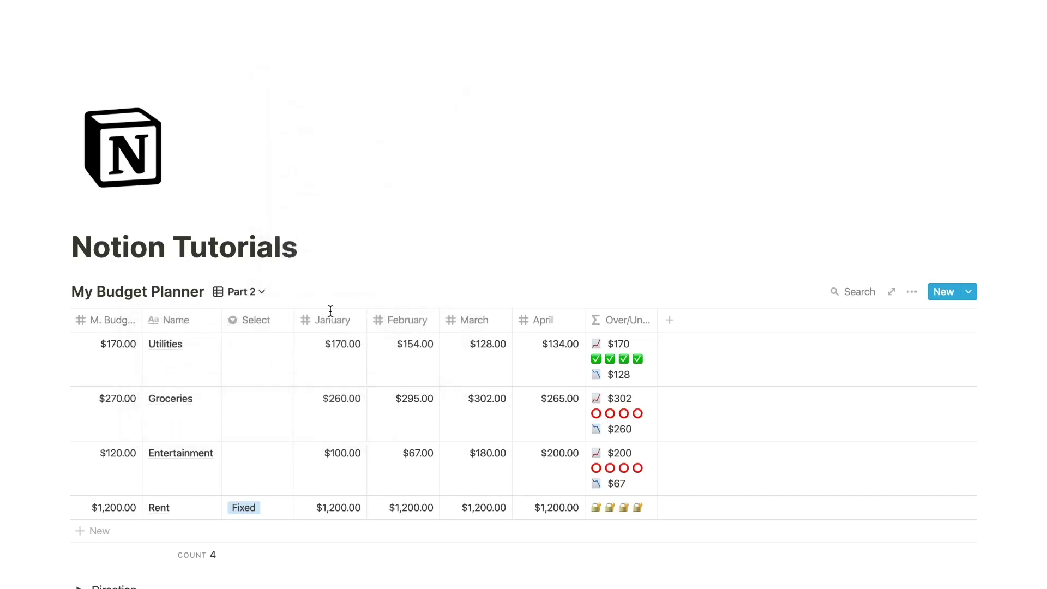
- In Part 2, hide January–April and Over/Under; show May–August and Over/Under (2)
{"action": "left_click", "coordinate": [912, 291]}
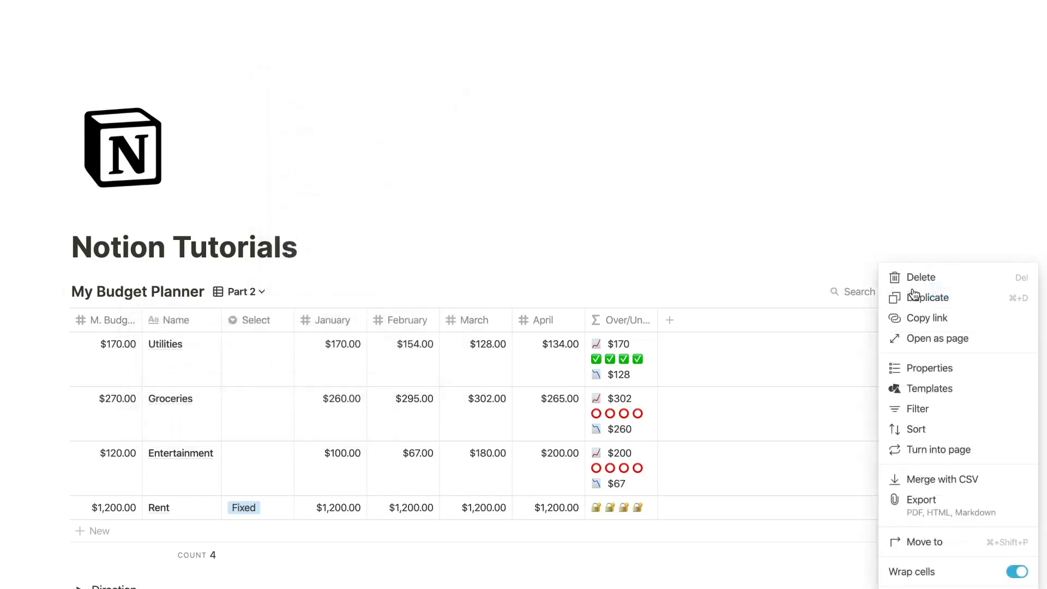
{"action": "left_click", "coordinate": [928, 367]}
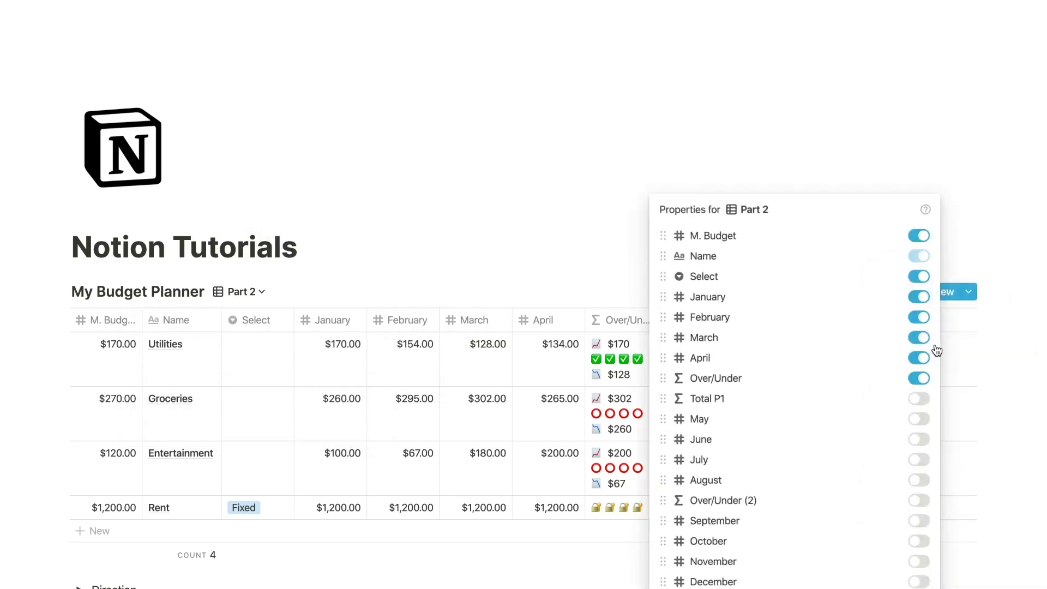
{"action": "left_click", "coordinate": [919, 378]}
{"action": "left_click", "coordinate": [919, 358]}
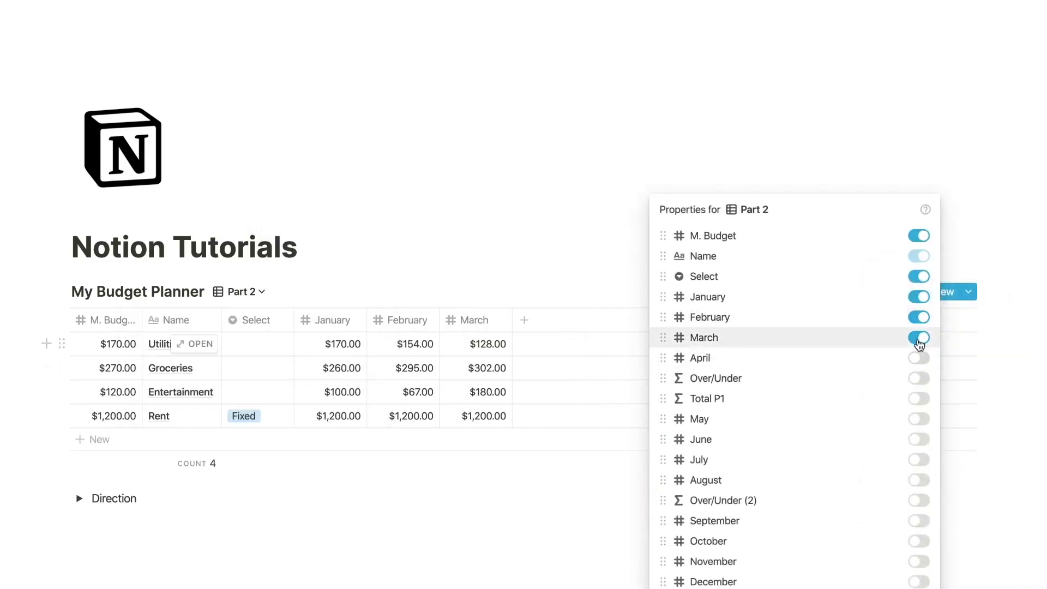
{"action": "left_click", "coordinate": [919, 338]}
{"action": "left_click", "coordinate": [919, 316]}
{"action": "left_click", "coordinate": [919, 296]}
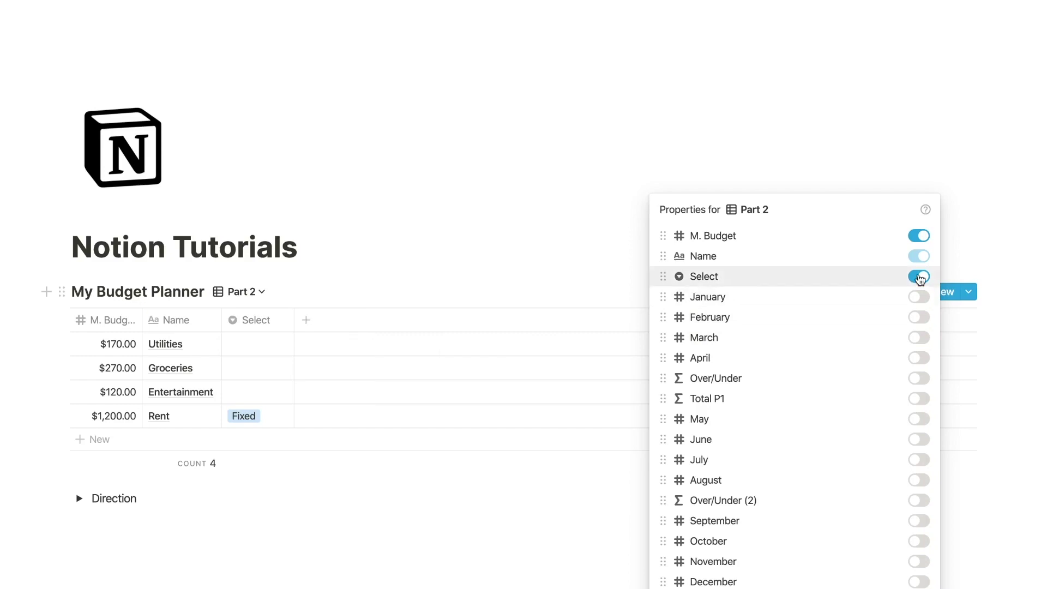
{"action": "left_click", "coordinate": [919, 419]}
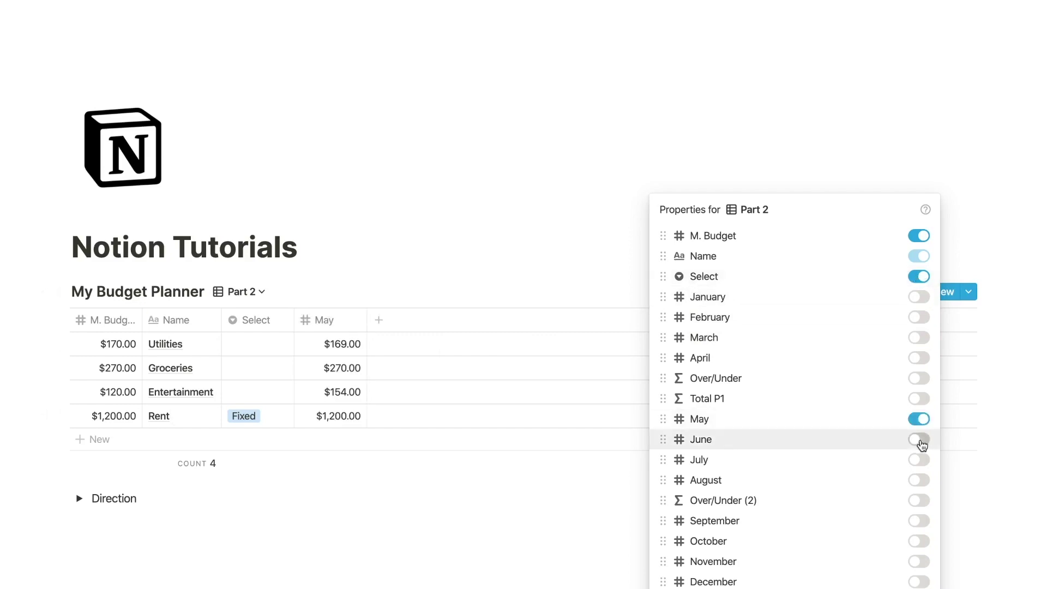
{"action": "left_click", "coordinate": [919, 439]}
{"action": "left_click", "coordinate": [919, 461]}
{"action": "left_click", "coordinate": [919, 480]}
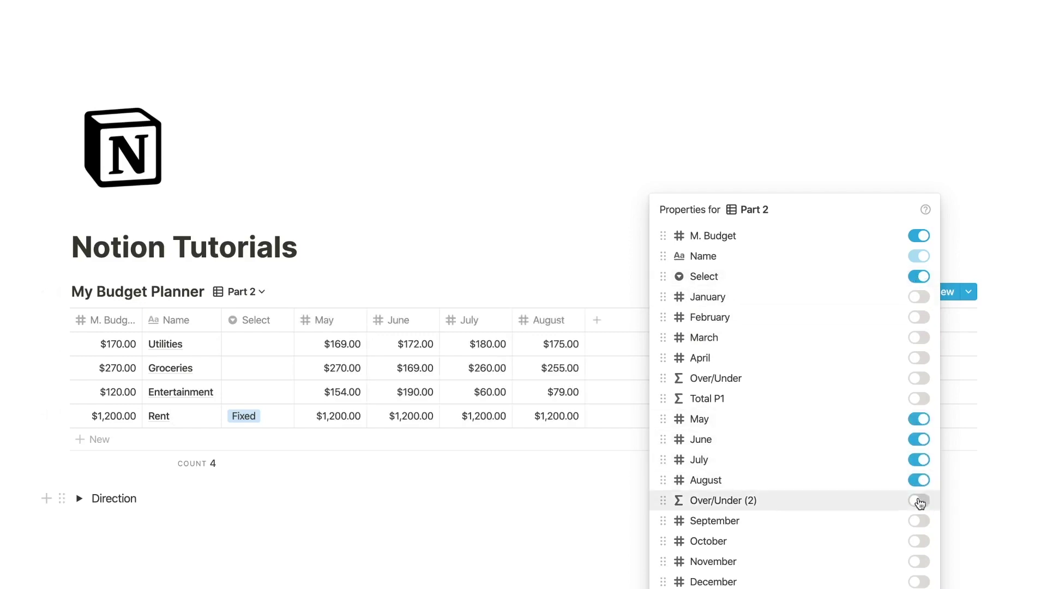
{"action": "left_click", "coordinate": [919, 501]}
{"action": "key", "text": "Escape"}
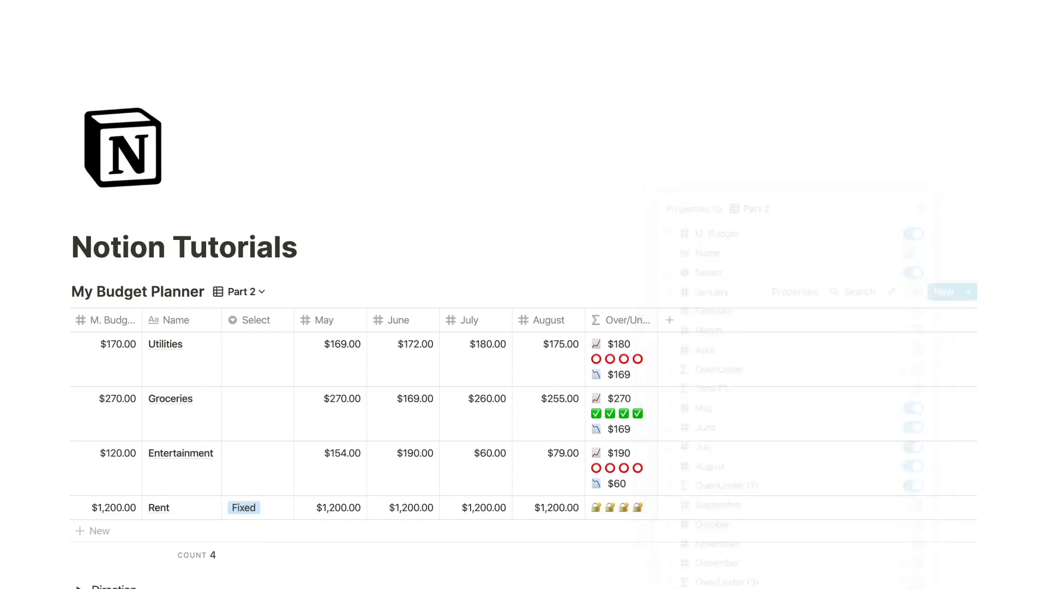